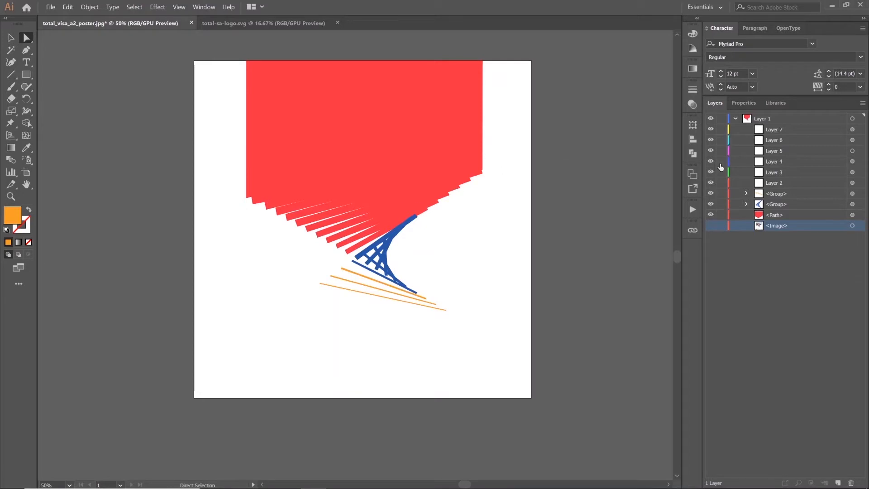
Toggle the visibility of both groups and the path one by one to identify their artwork
click(710, 194)
click(711, 194)
click(713, 204)
click(711, 204)
click(711, 214)
click(711, 214)
Bring the red path from Illustrator into the Photoshop poster and scale it to the full poster width from the upper edge
click(824, 217)
click(853, 216)
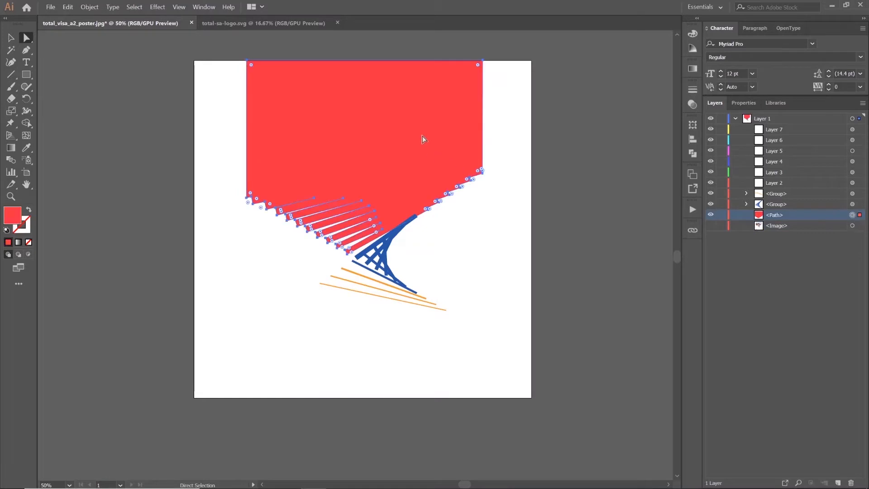
drag(362, 136, 366, 199)
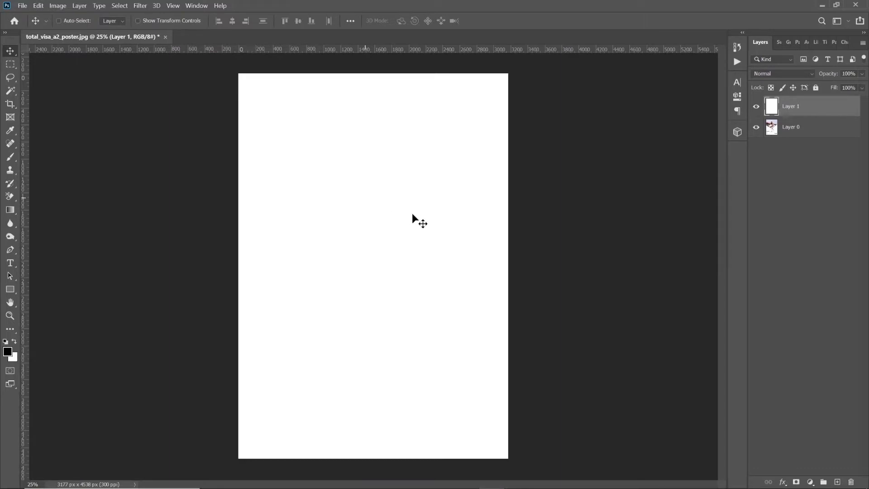
drag(412, 213, 300, 139)
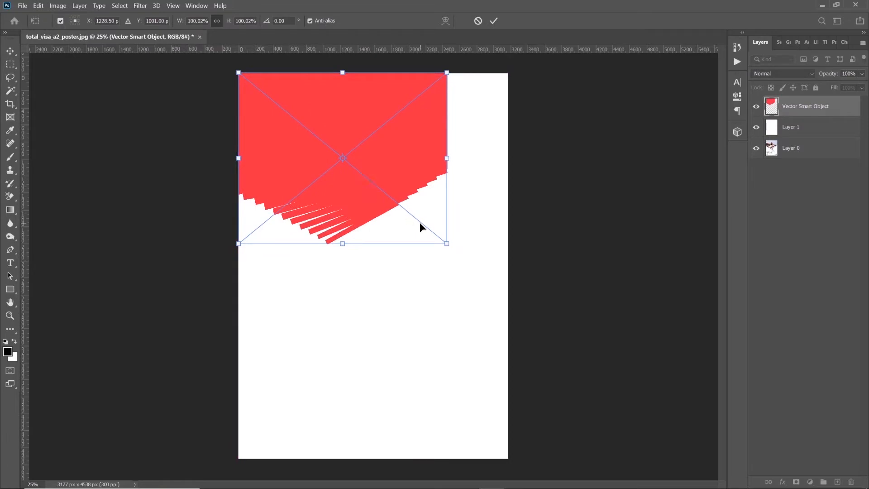
drag(447, 243, 509, 295)
click(493, 22)
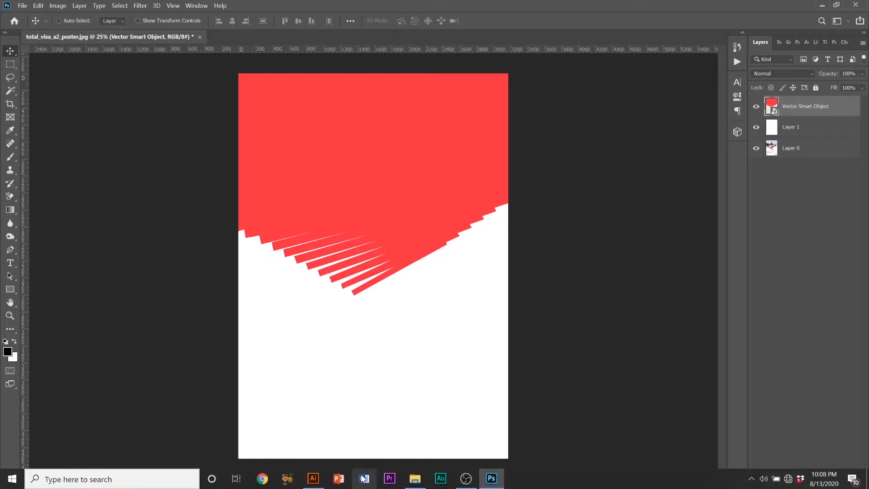
Bring the blue group from Illustrator into the Photoshop poster and enlarge it to sit against the red shape's lower tip
click(313, 482)
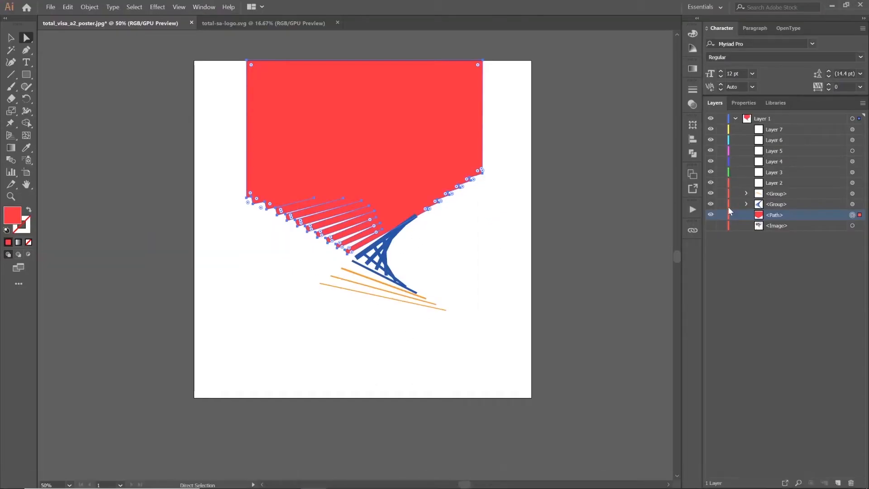
click(862, 204)
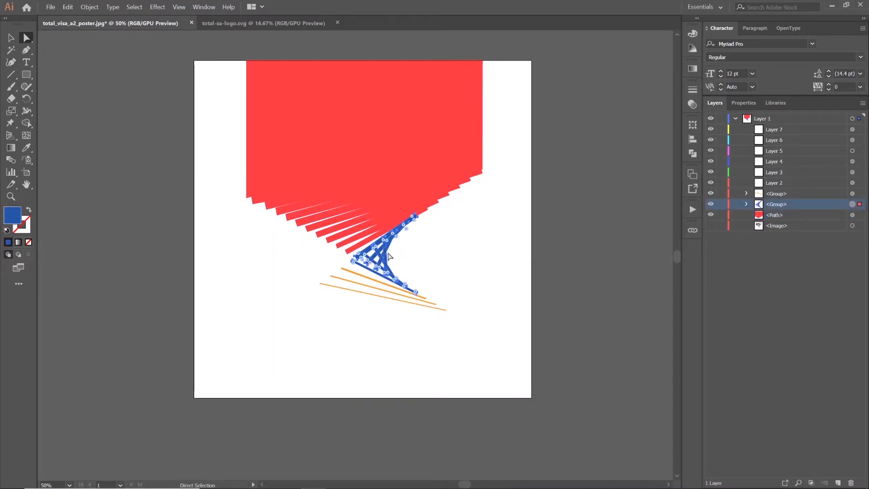
click(10, 40)
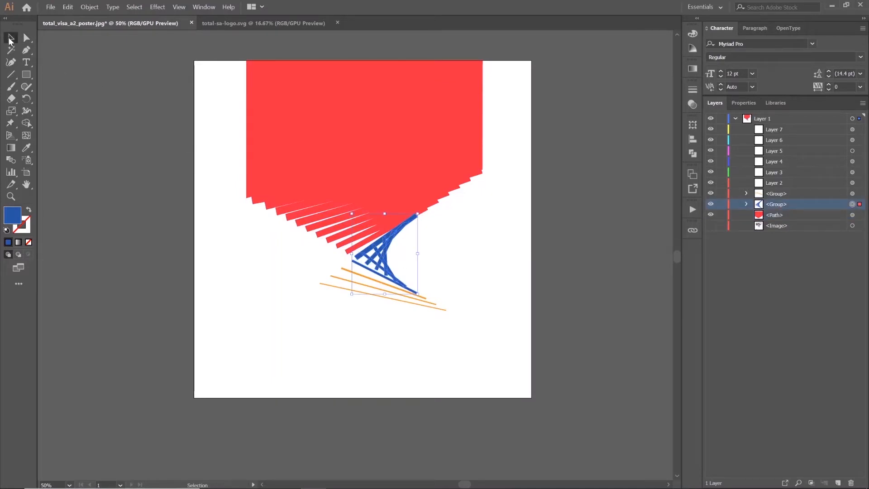
drag(388, 255, 396, 274)
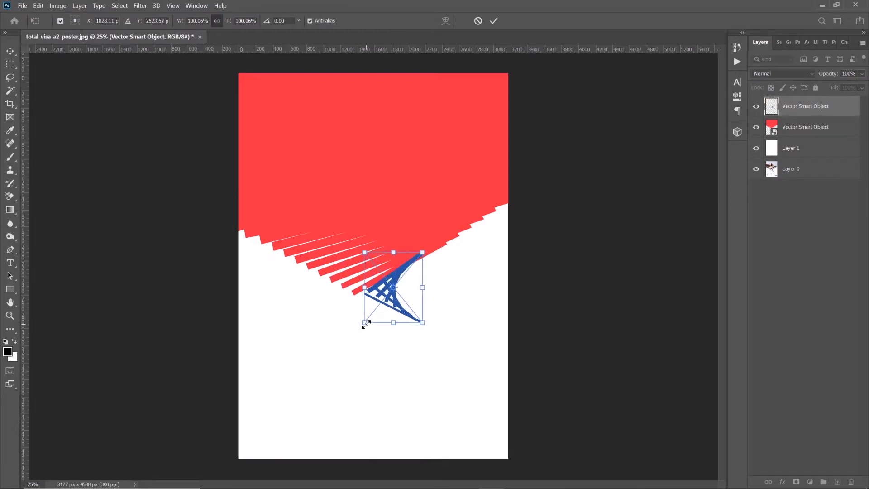
drag(365, 324, 334, 359)
drag(388, 287, 403, 285)
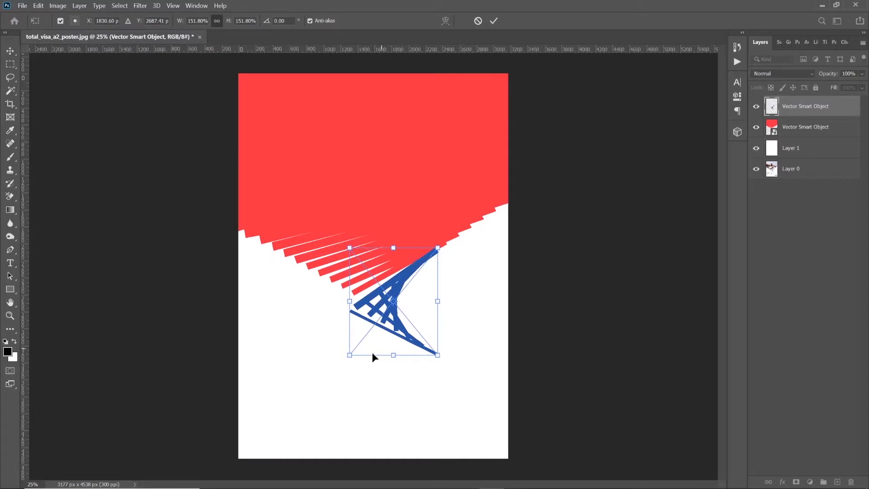
drag(348, 357, 361, 343)
key(Return)
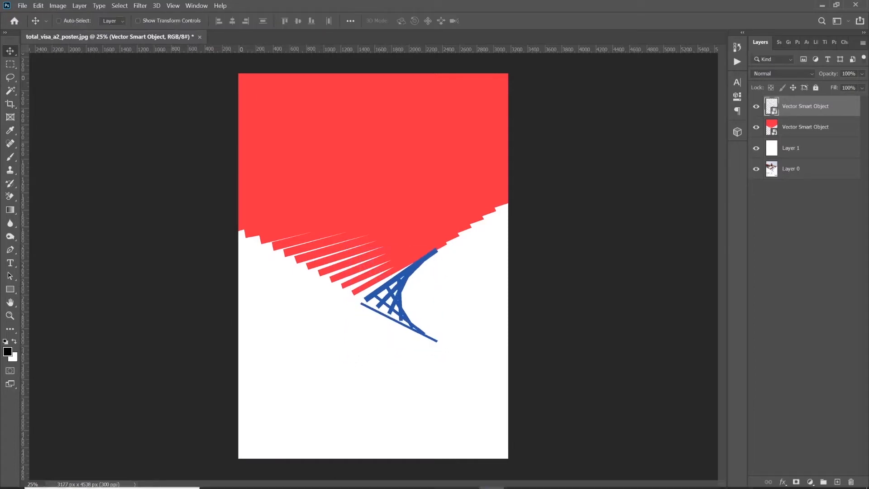
Bring the orange lines group from Illustrator into the Photoshop poster, shrink it slightly and fit it just beneath the blue shape
mouse_move(397, 484)
click(313, 478)
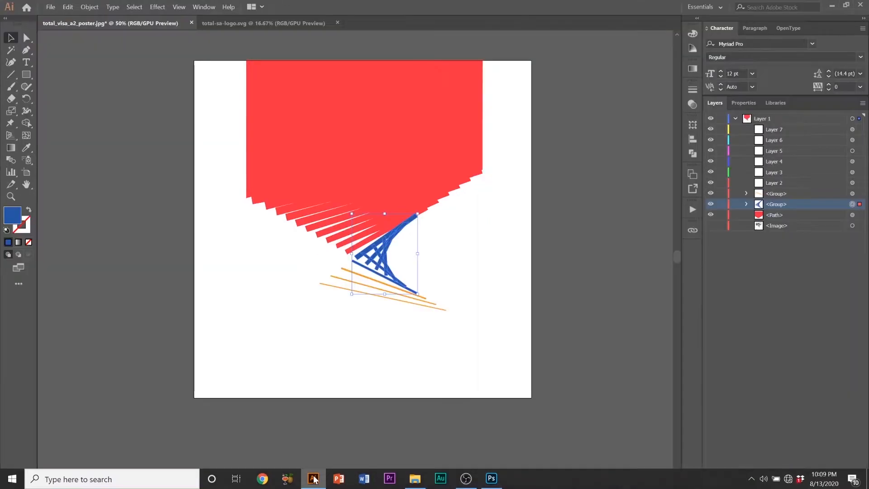
click(806, 194)
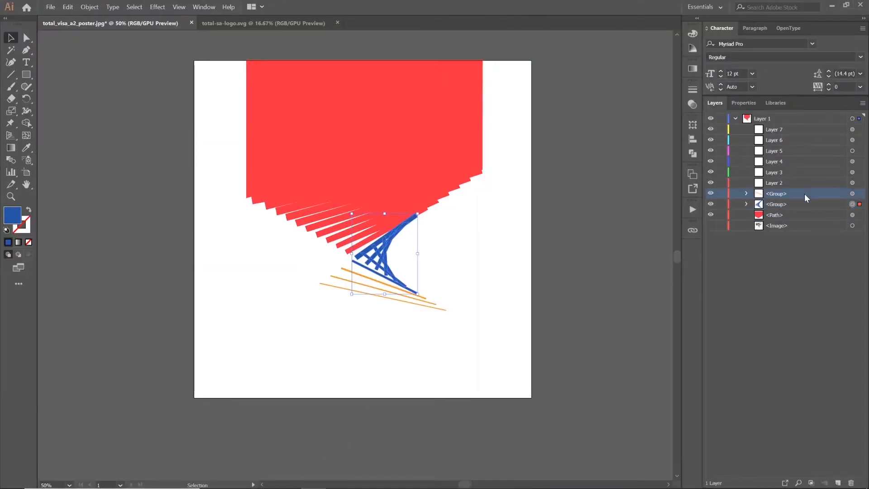
click(857, 198)
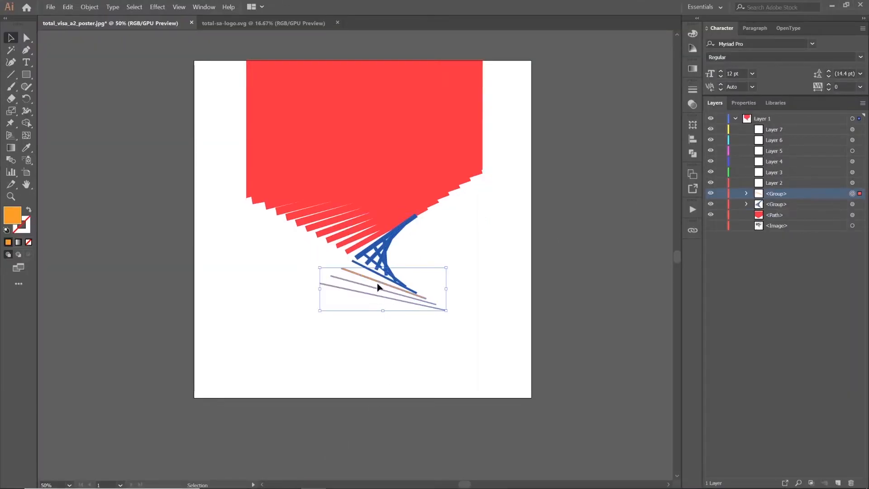
key(shift+x)
click(492, 479)
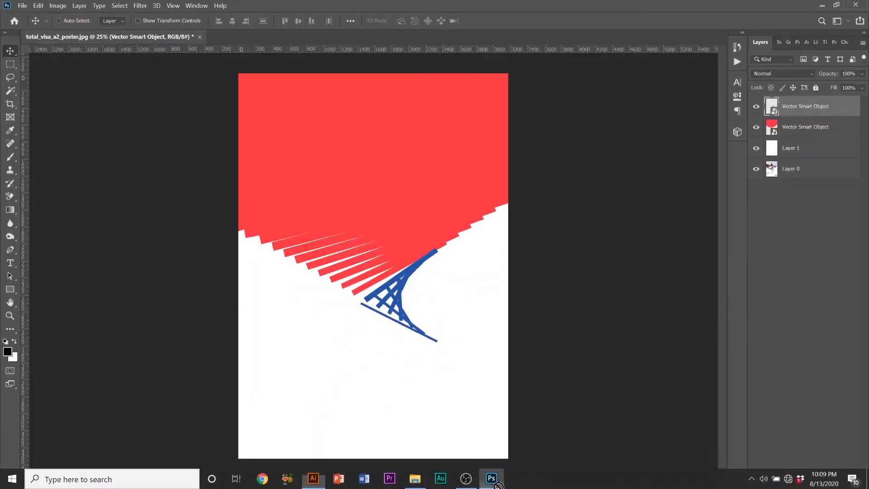
key(ctrl+v)
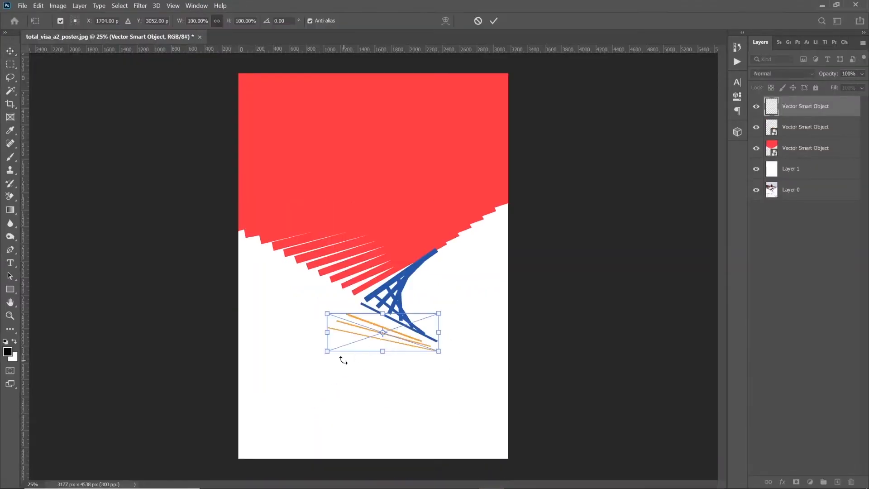
drag(329, 350, 341, 347)
drag(377, 318, 377, 323)
key(Return)
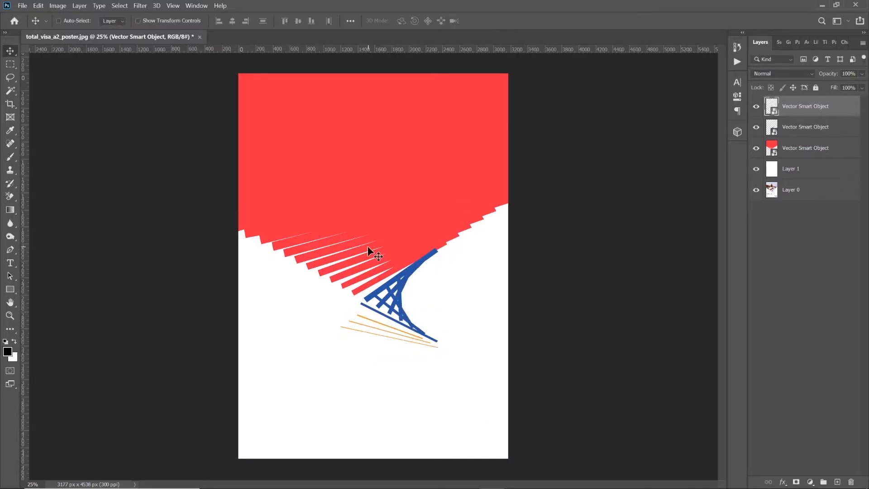
Switch to the Total folder in File Explorer and sort its files by size
click(415, 479)
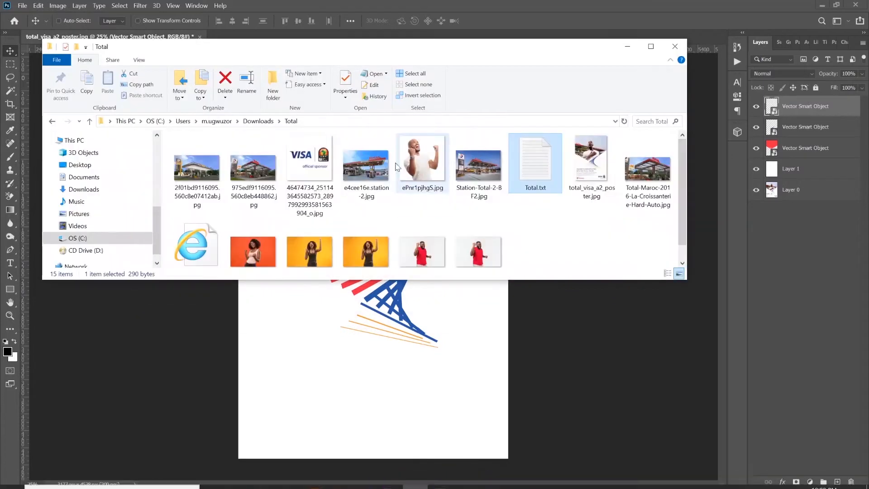
click(249, 163)
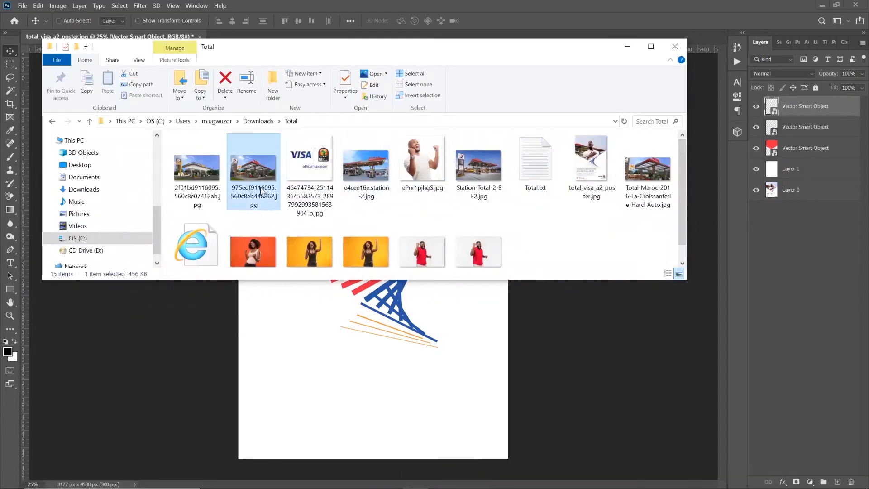
right_click(582, 233)
mouse_move(632, 268)
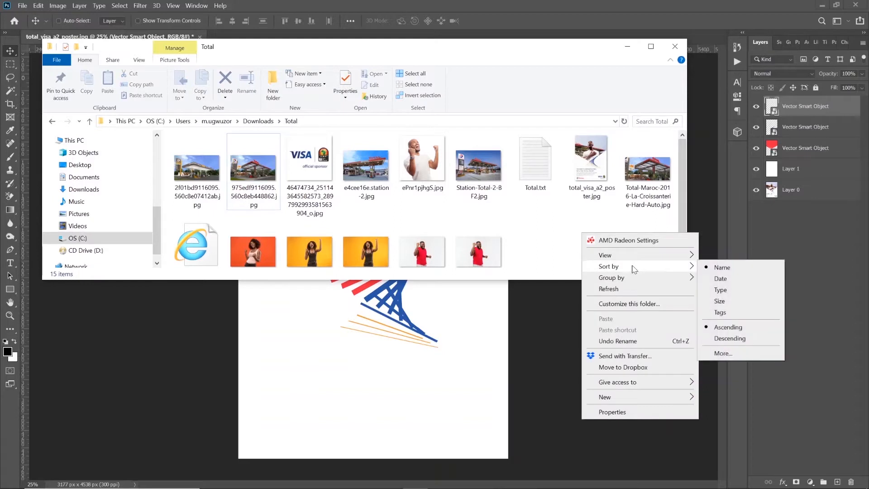
click(719, 301)
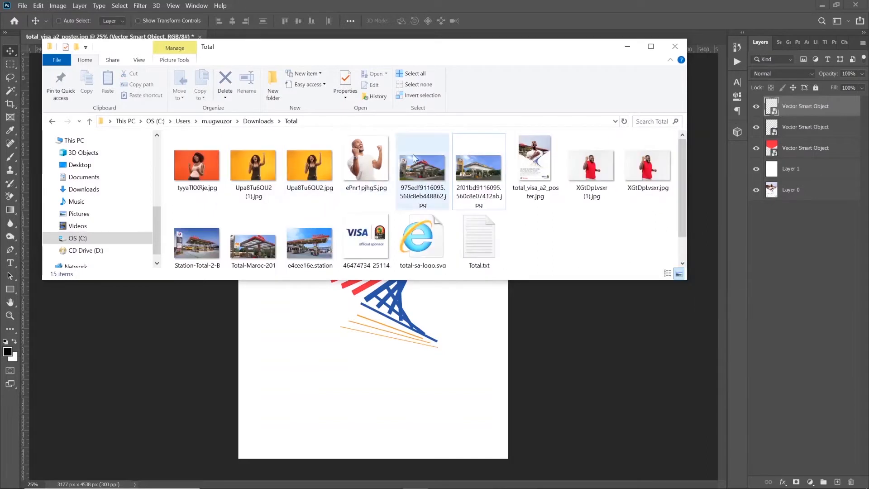
Place the station photo 975edf9116095.560c8eb448862.jpg in the poster and enlarge it to cover the upper half
click(439, 178)
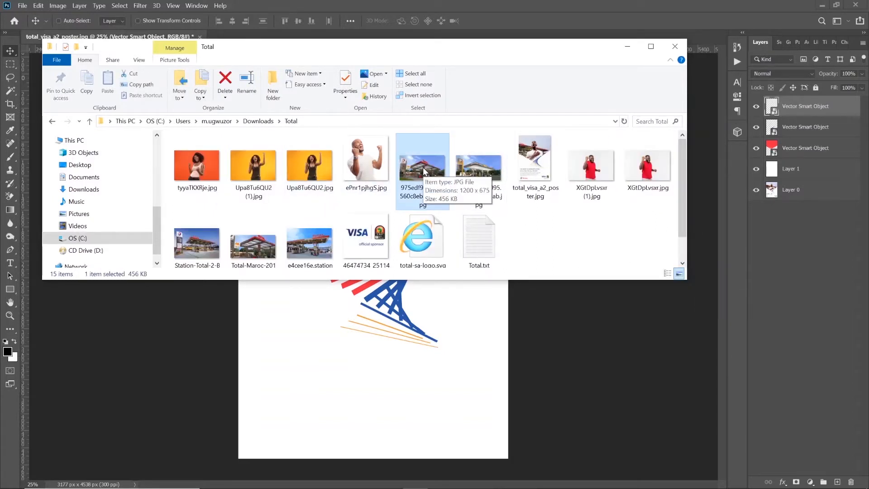
drag(425, 167, 377, 355)
drag(431, 267, 433, 172)
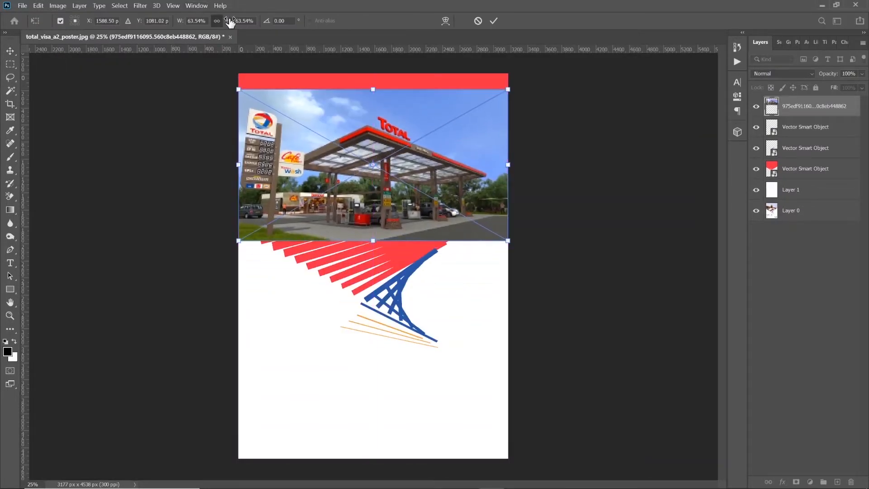
mouse_move(230, 23)
mouse_down()
mouse_move(272, 19)
mouse_move(246, 18)
mouse_up()
drag(419, 163, 395, 169)
key(Return)
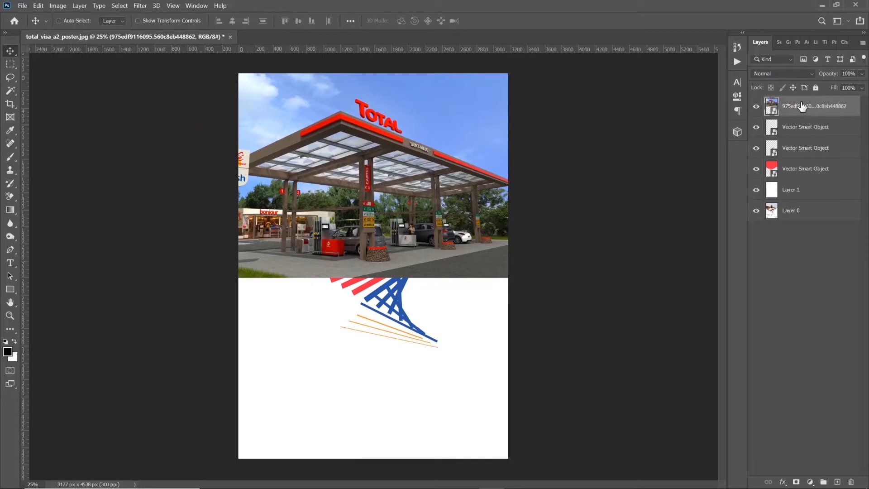
Move the station photo layer directly above the red shape, clip it to that shape and reposition it
drag(802, 106, 816, 159)
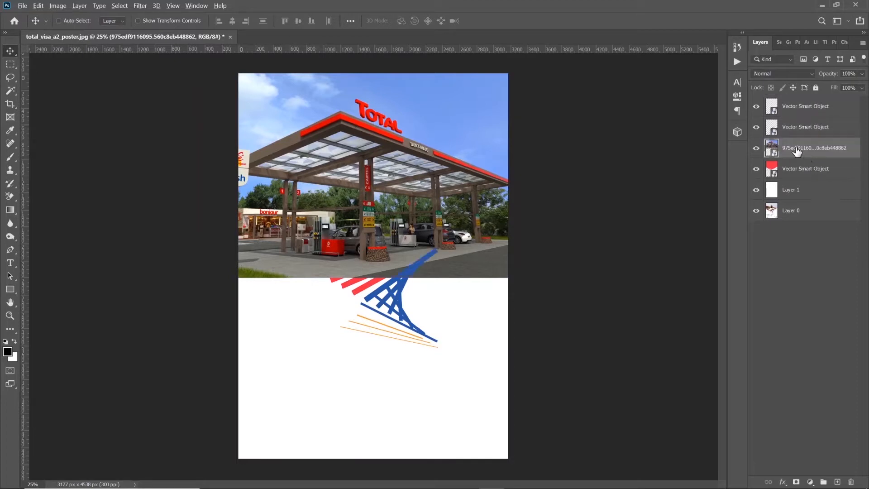
alt+click(801, 157)
drag(437, 190, 400, 205)
Enlarge the clipped station photo to about 147.61% and reposition it so the TOTAL sign sits near the poster's upper left
key(ctrl+t)
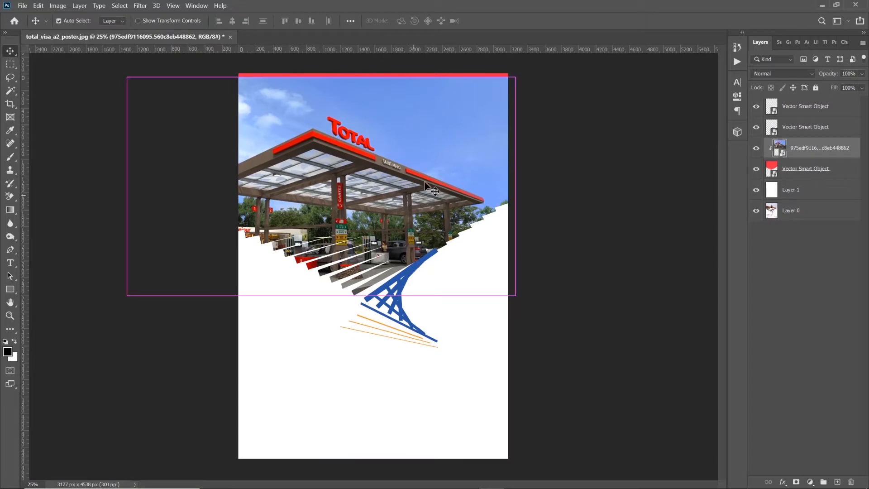
drag(515, 78, 587, 40)
key(Return)
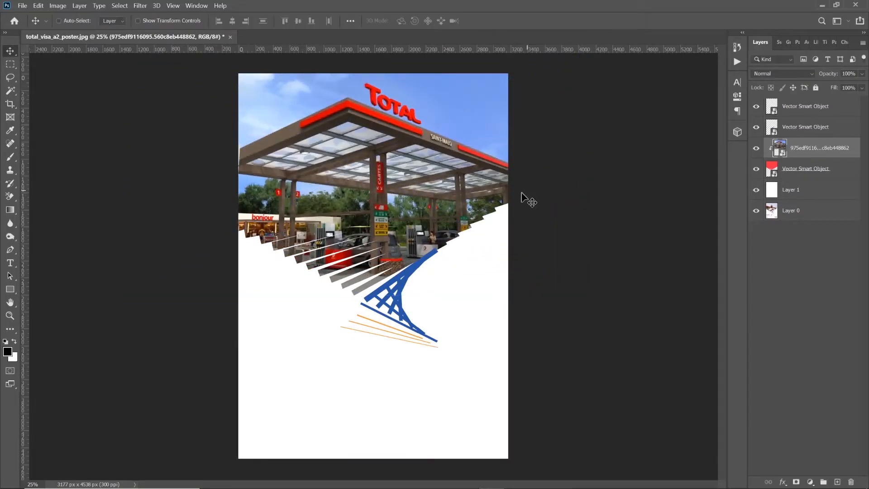
drag(460, 168, 396, 179)
key(ctrl+t)
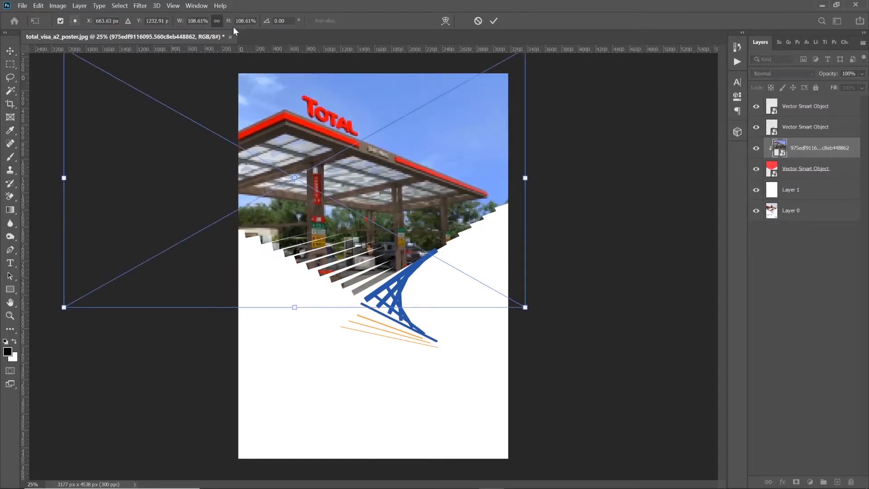
drag(228, 23, 247, 22)
key(Return)
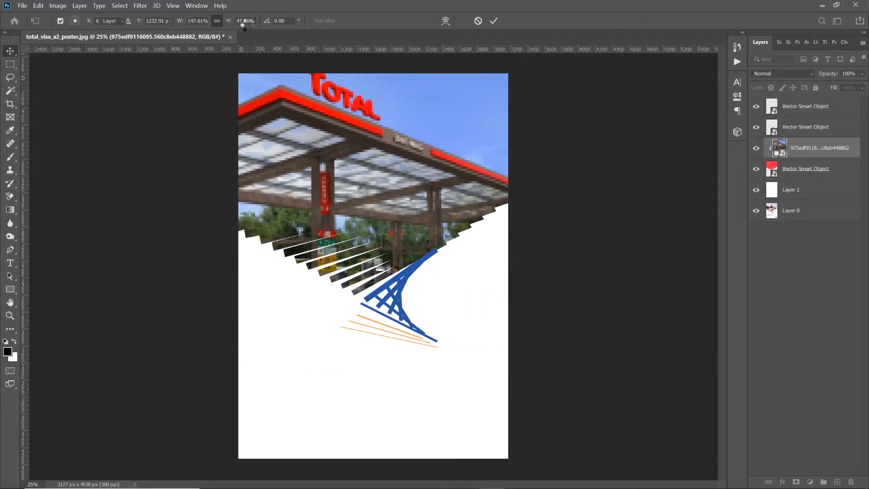
drag(387, 181, 349, 209)
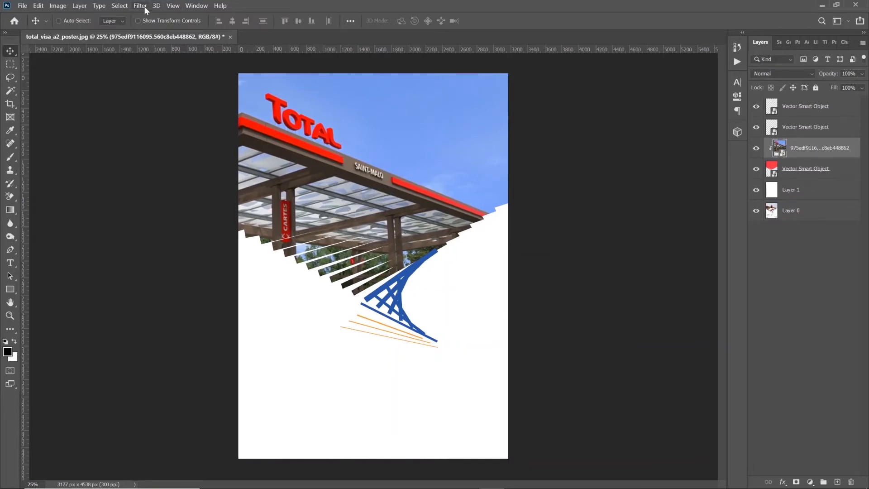
click(140, 6)
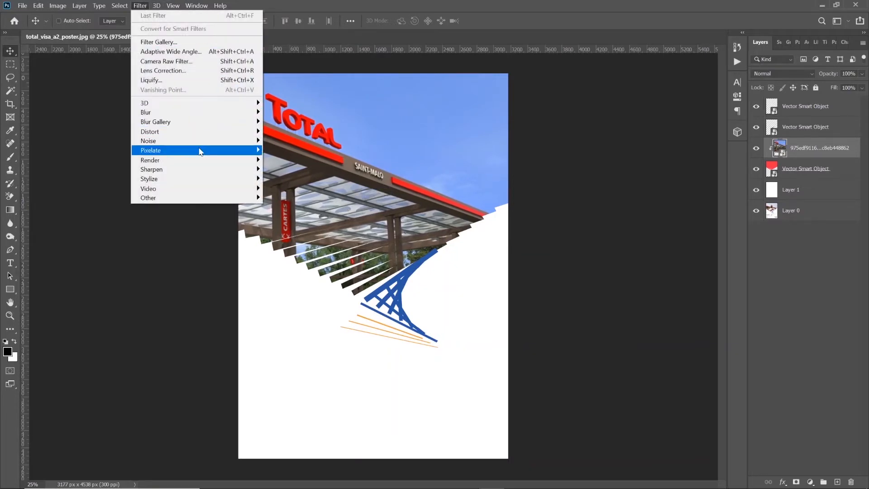
mouse_move(200, 161)
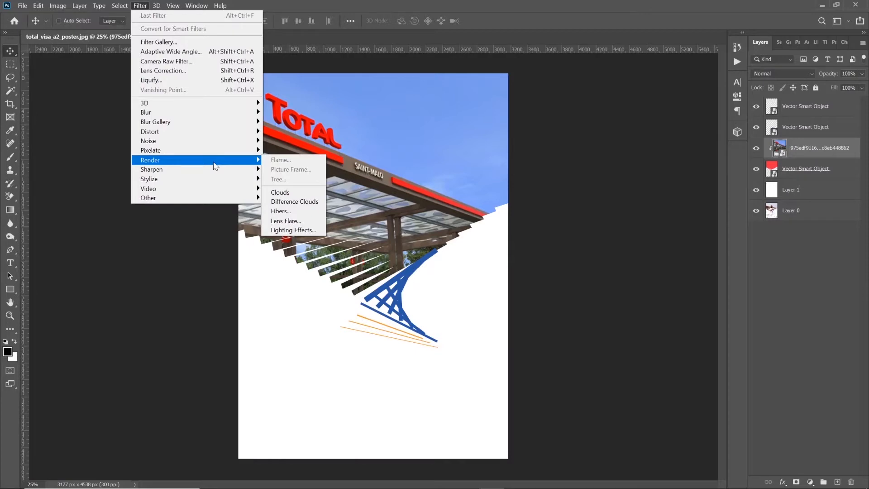
click(35, 16)
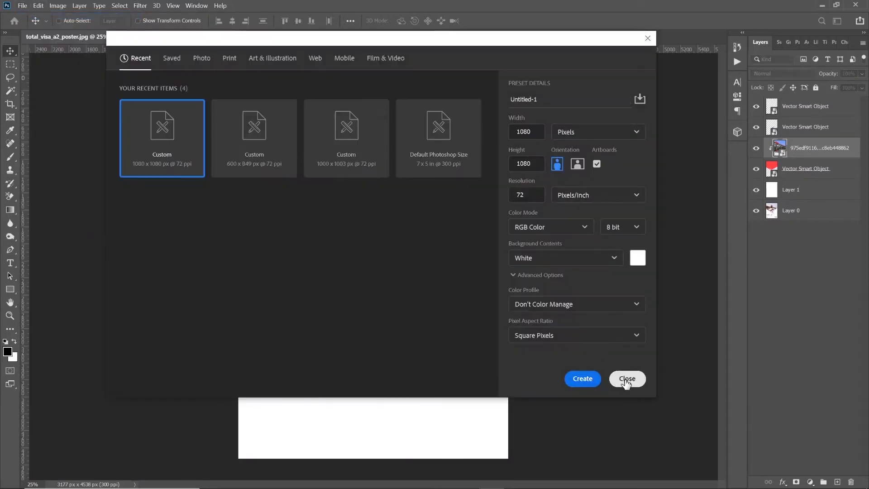
click(627, 379)
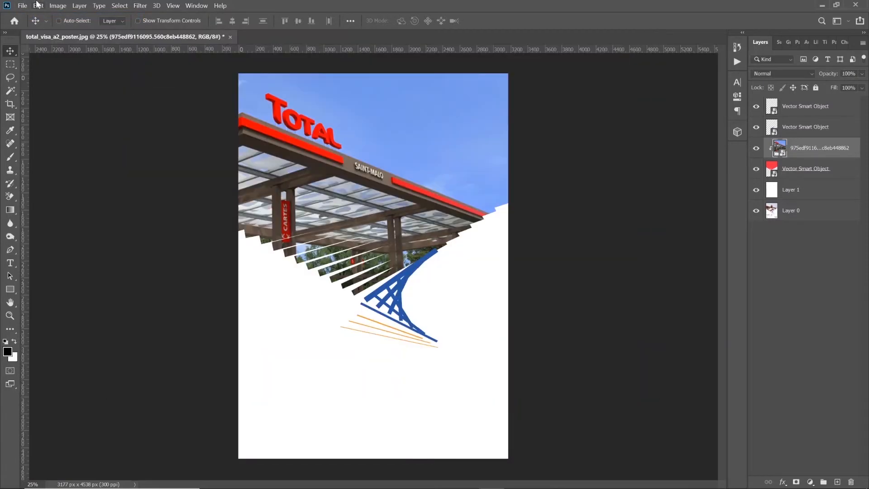
click(38, 4)
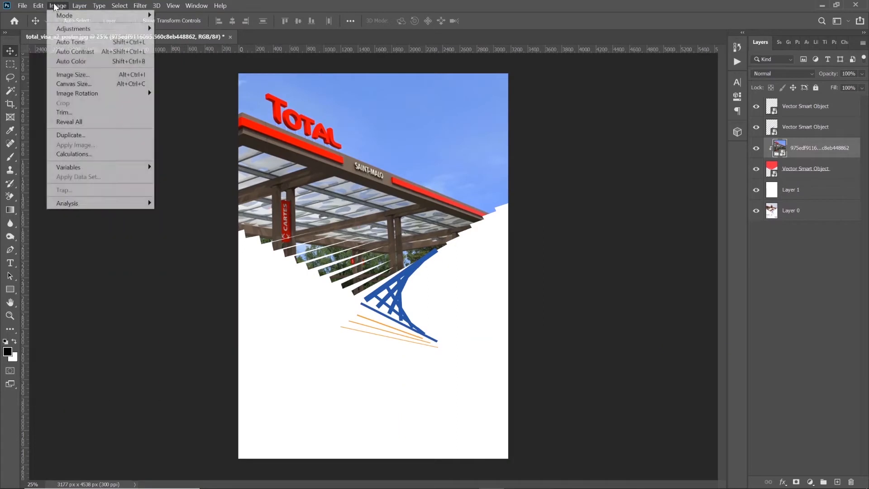
click(58, 6)
click(62, 5)
mouse_move(71, 18)
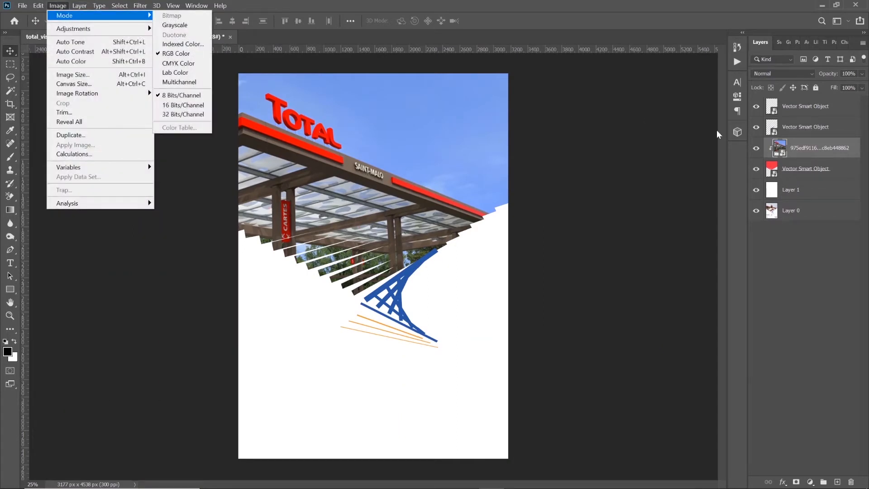
Apply the Sharpen filter five times to the clipped station photo layer
click(790, 149)
click(147, 7)
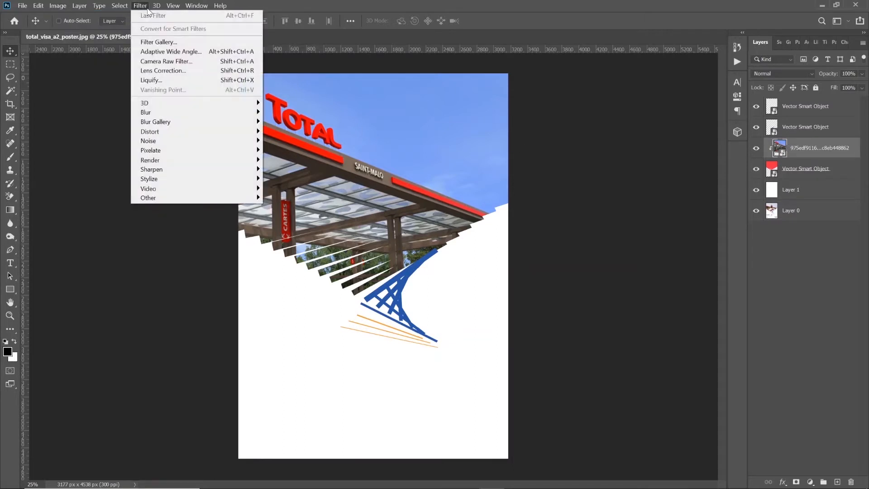
mouse_move(233, 169)
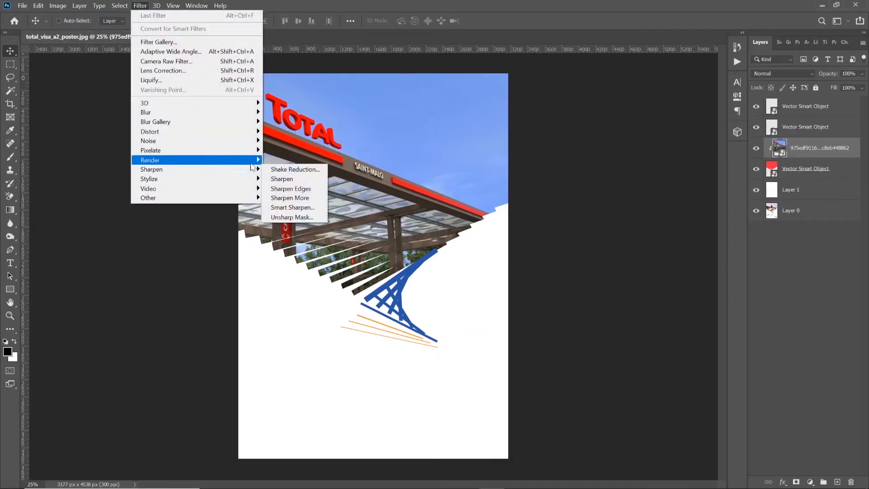
click(286, 179)
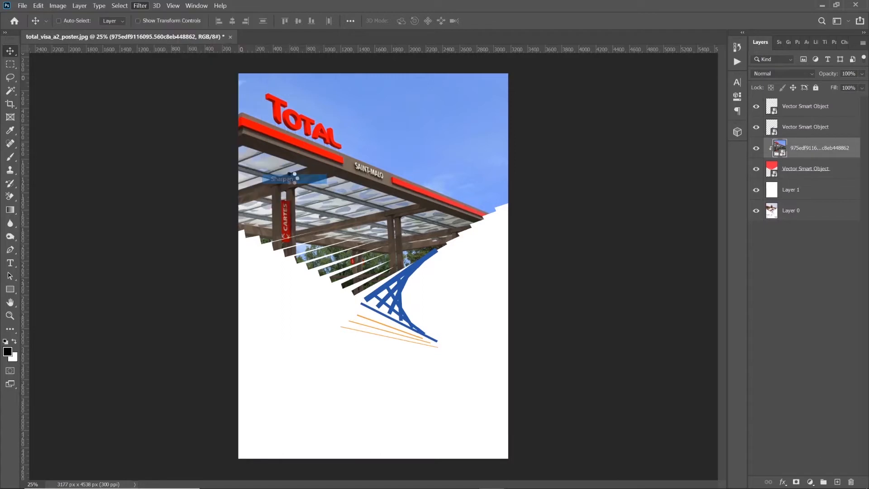
click(115, 4)
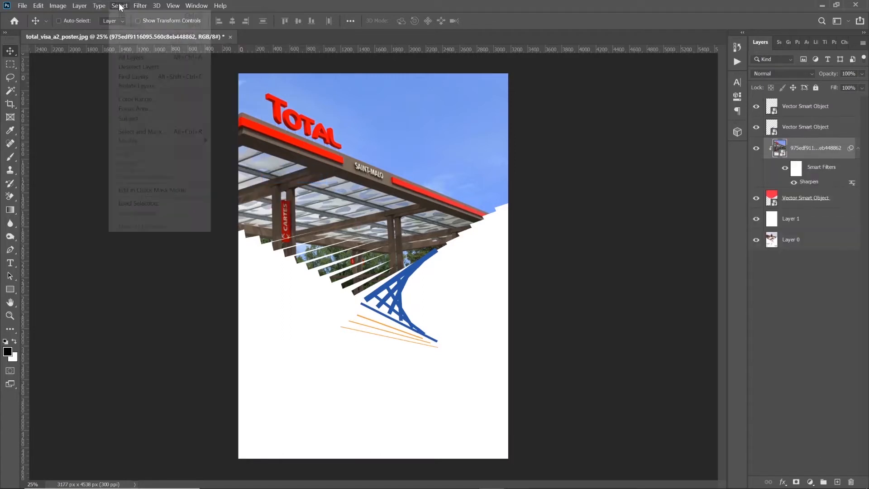
click(138, 6)
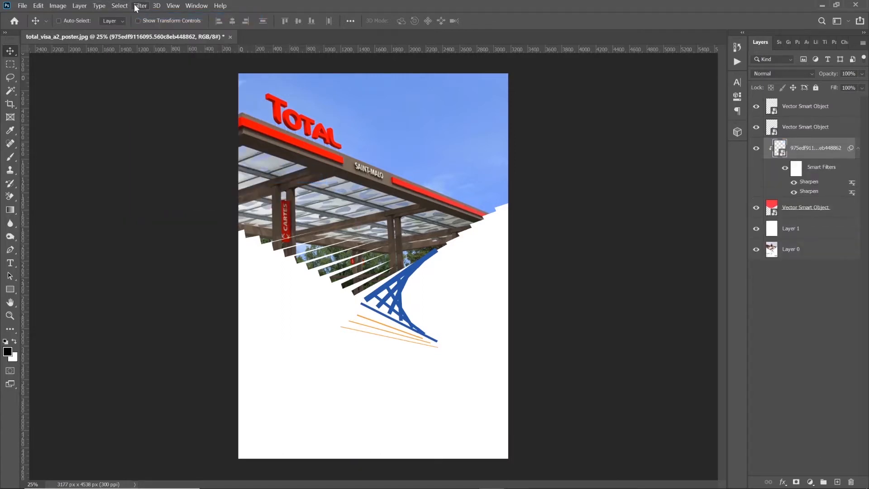
click(138, 5)
click(146, 15)
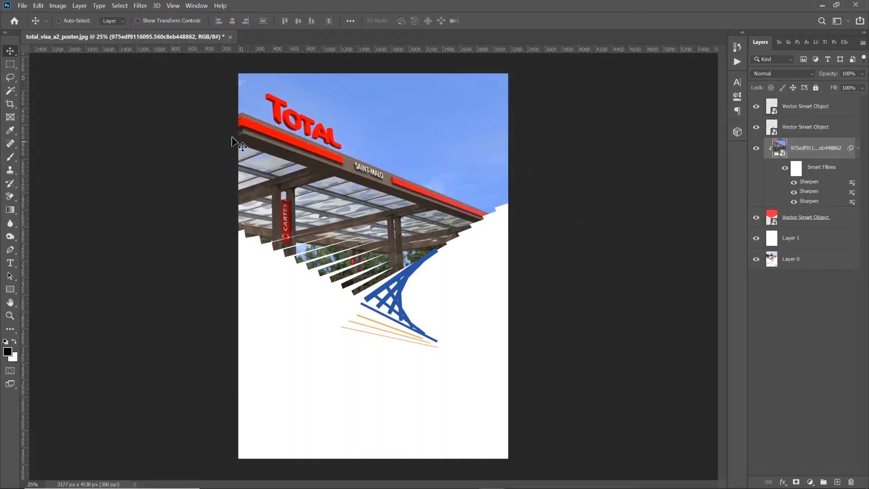
click(156, 6)
click(144, 15)
click(139, 6)
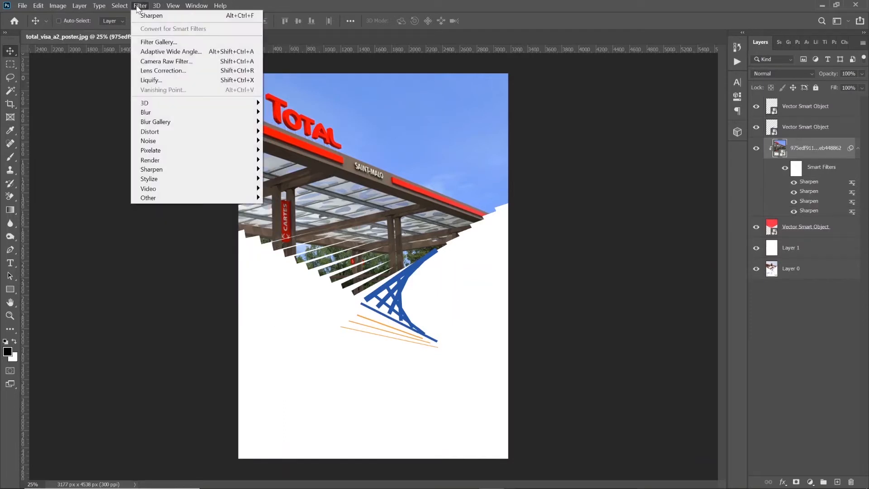
click(154, 15)
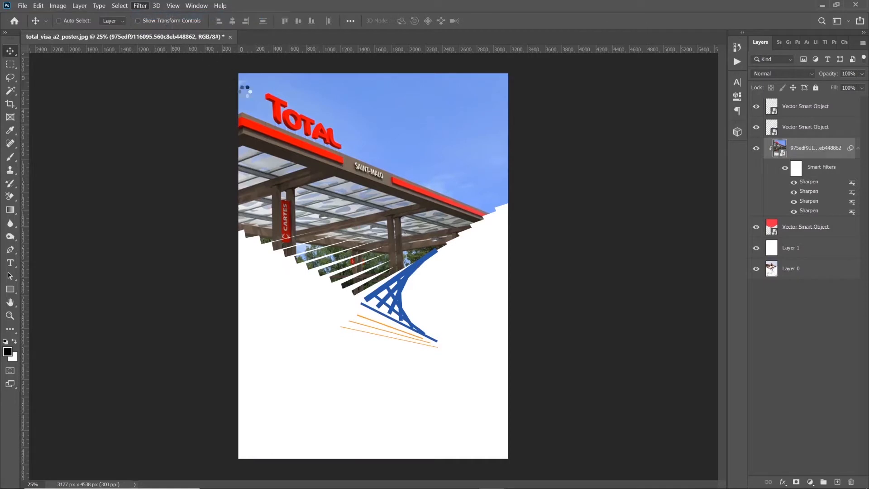
Scale the clipped station photo down slightly and reposition it so the TOTAL sign and full canopy sit inside the large shape
drag(342, 167, 397, 180)
key(ctrl)
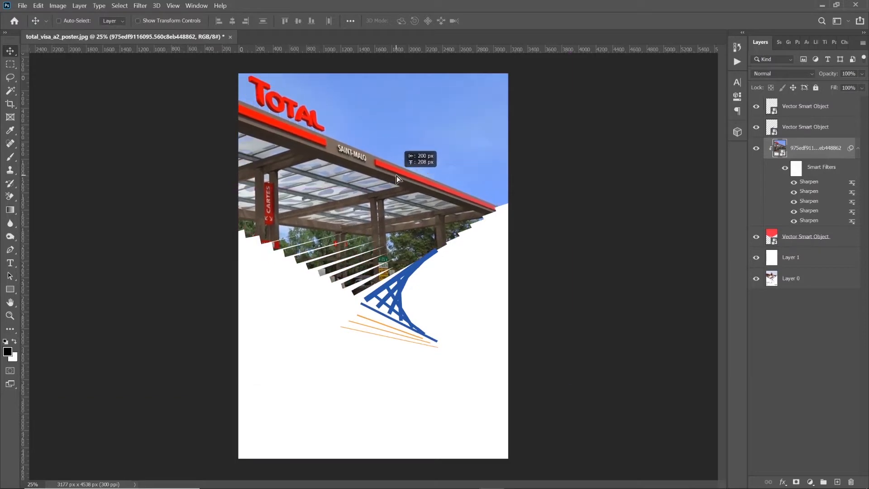
key(ctrl+t)
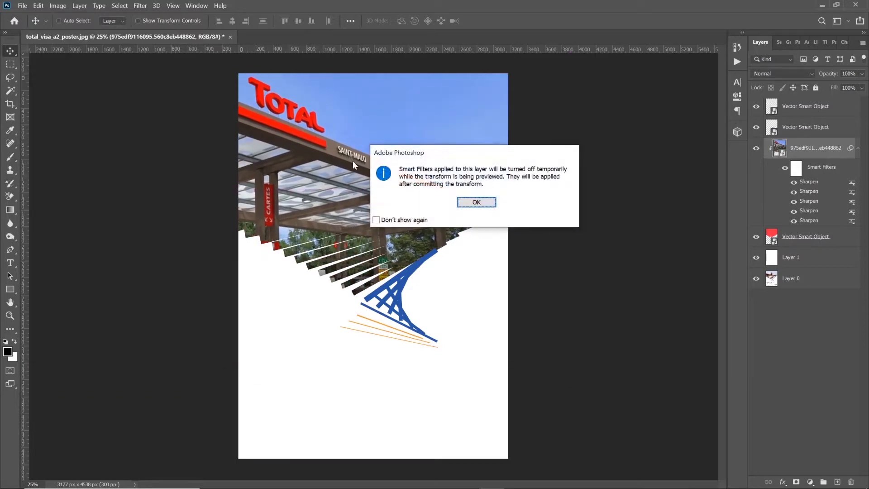
click(491, 206)
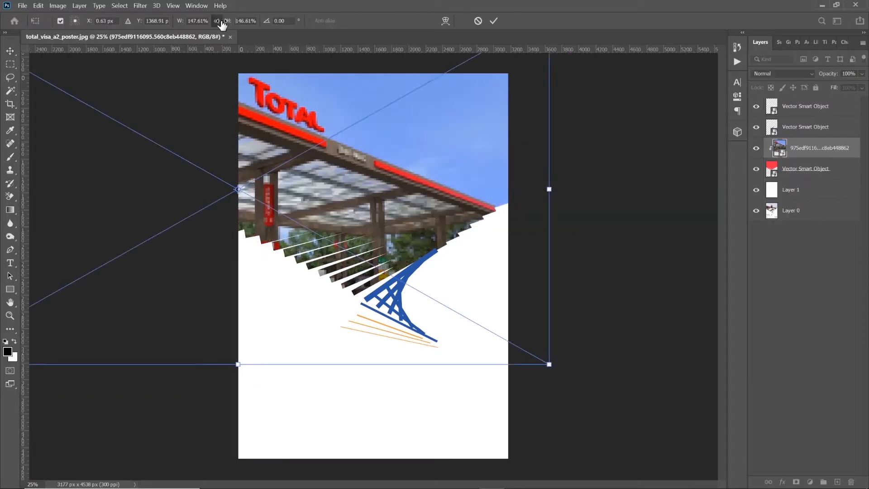
drag(222, 23, 212, 22)
drag(425, 203, 451, 212)
key(Return)
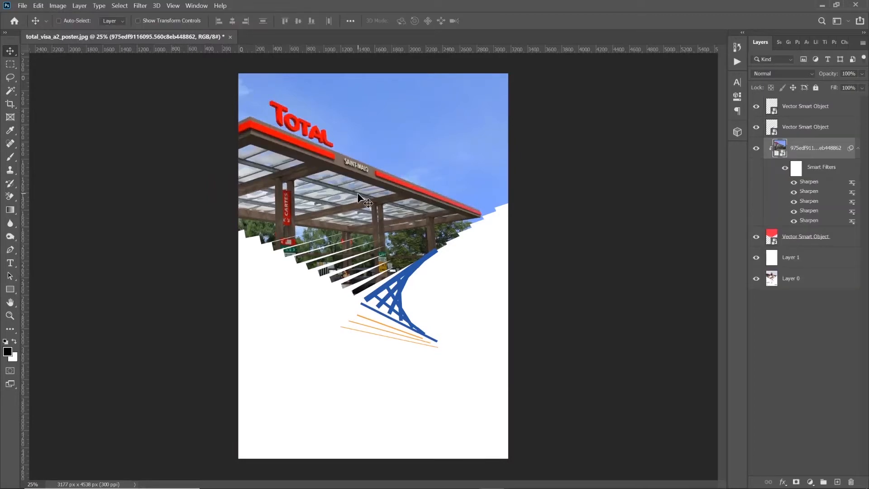
drag(358, 193, 354, 195)
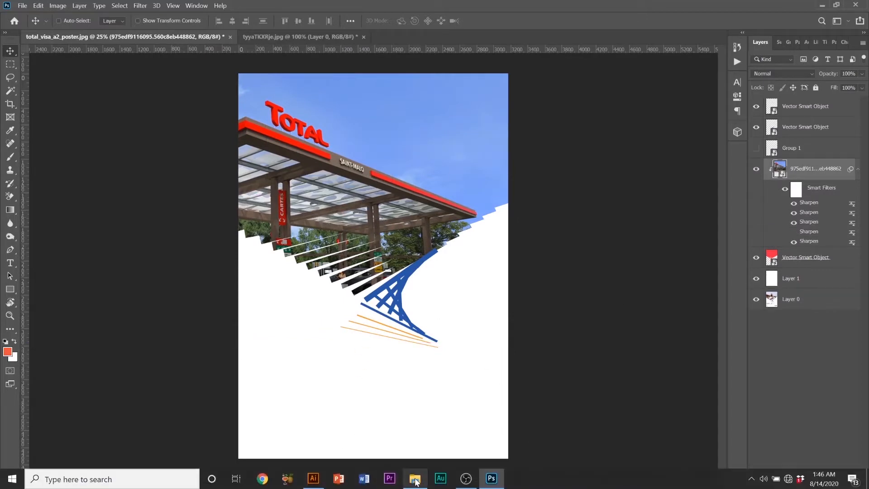
Switch to the Total folder in File Explorer and open tyyaTKXRje.jpg in Photoshop
click(415, 479)
click(325, 219)
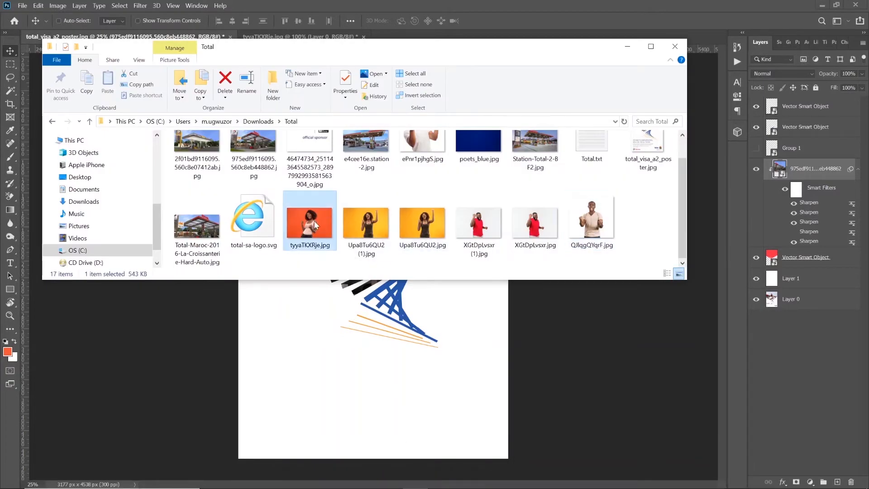
right_click(315, 222)
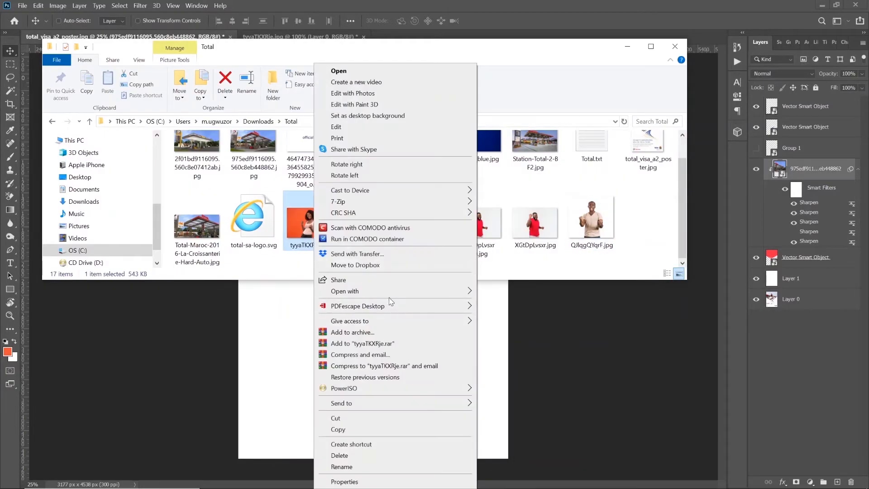
mouse_move(405, 292)
click(515, 369)
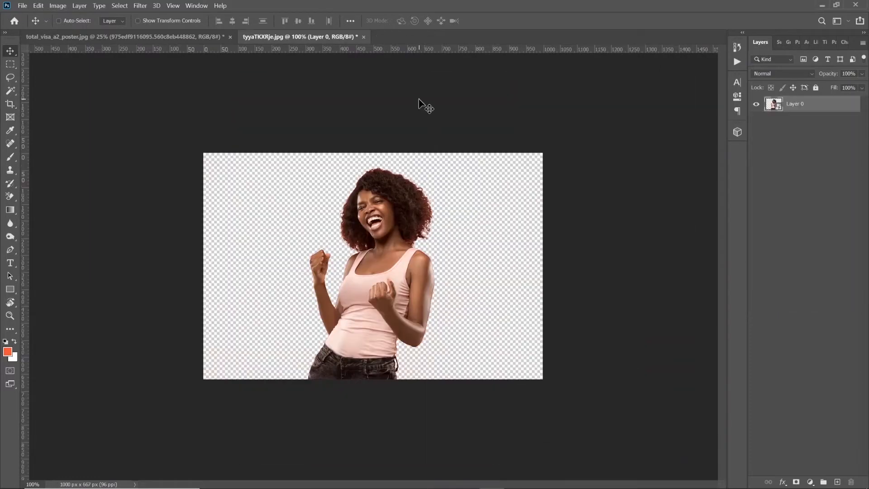
Undo the existing cutout edits in tyyaTKXRje.jpg back to the original Background layer on orange
key(ctrl+z)
key(ctrl+z)
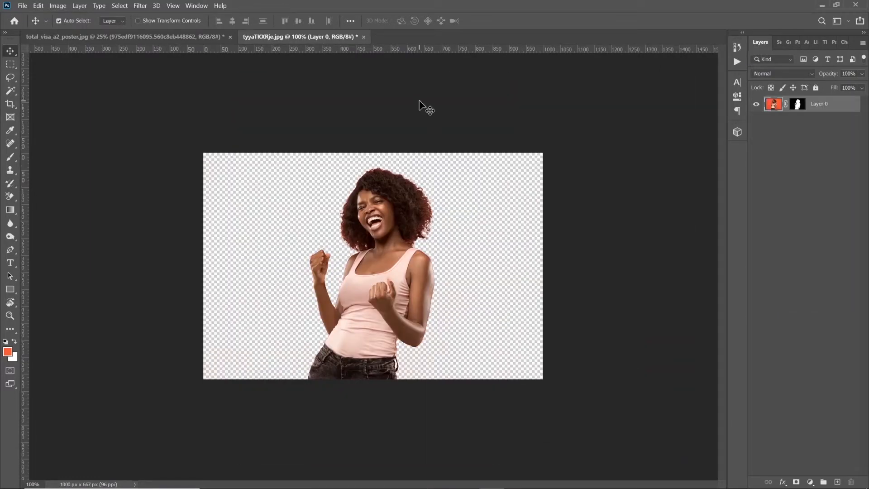
key(ctrl+z)
key(ctrl+z)
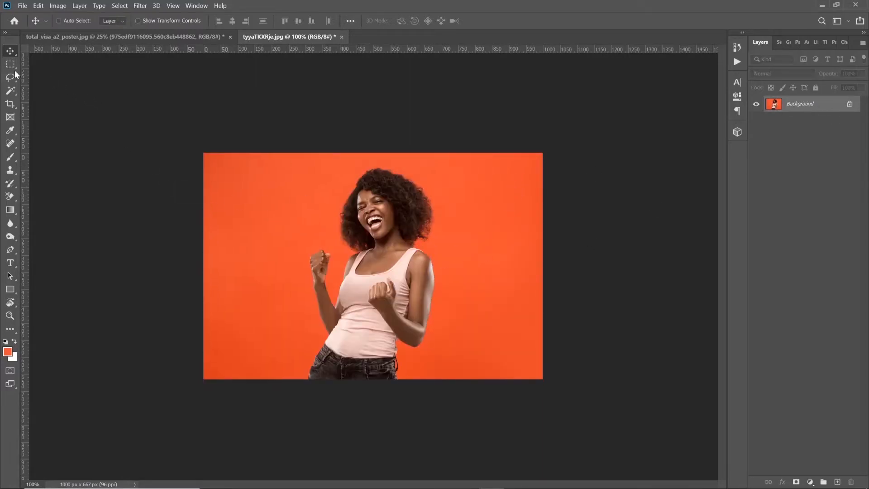
Try to select the orange backdrop with the Magic Wand at tolerance 10, then clear the selection
click(10, 90)
click(281, 248)
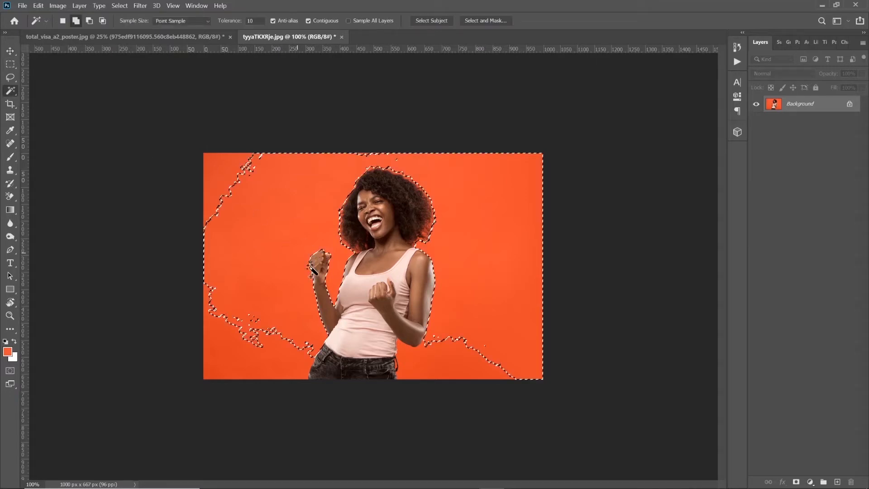
click(279, 353)
click(436, 362)
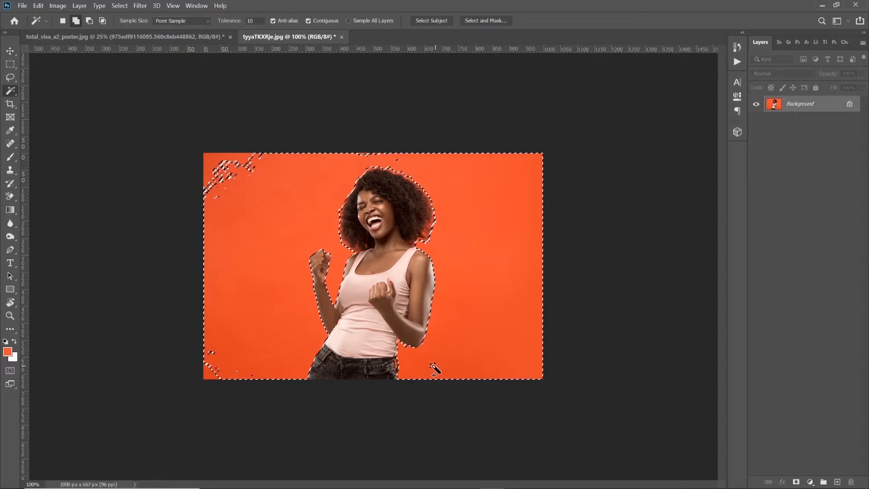
key(ctrl+d)
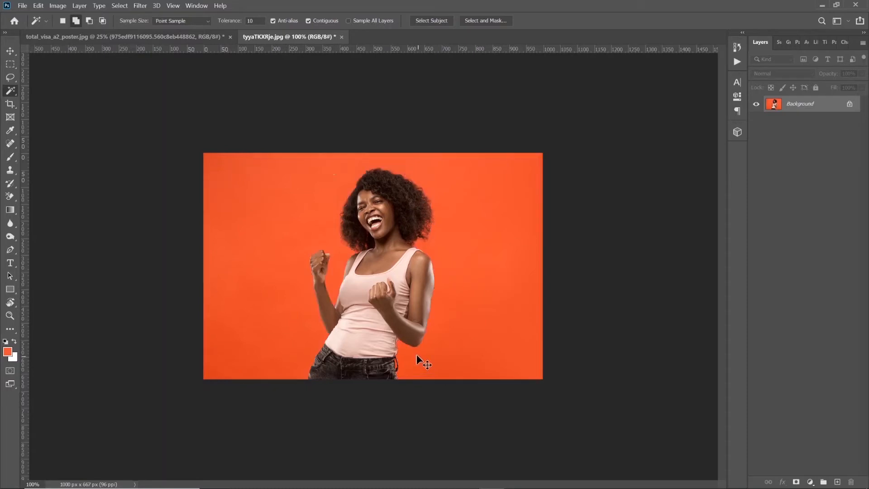
Select the orange backdrop with Color Range using Sampled Colors and a fuzziness slightly below 98
click(114, 6)
click(155, 99)
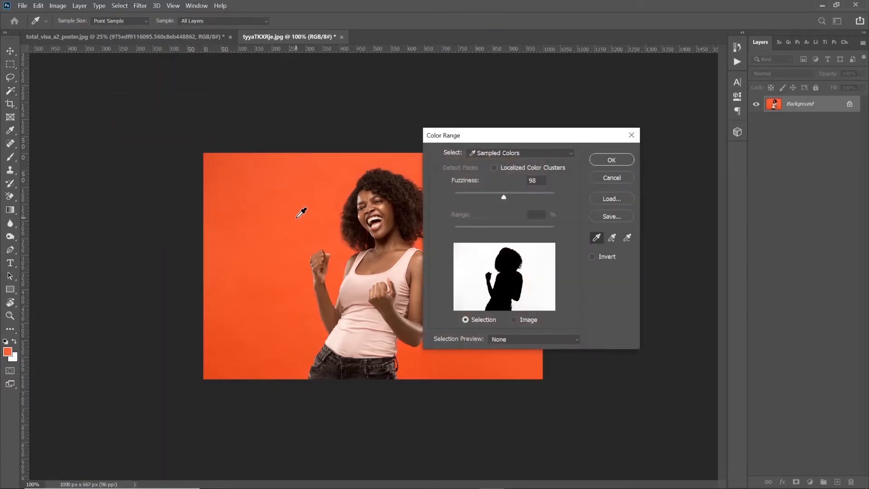
mouse_move(504, 197)
mouse_down()
mouse_move(529, 198)
mouse_move(494, 199)
mouse_up()
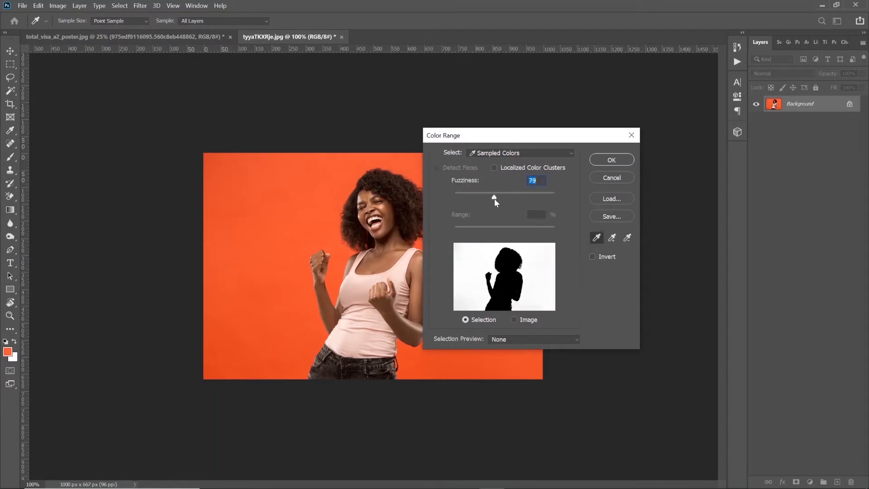
click(609, 160)
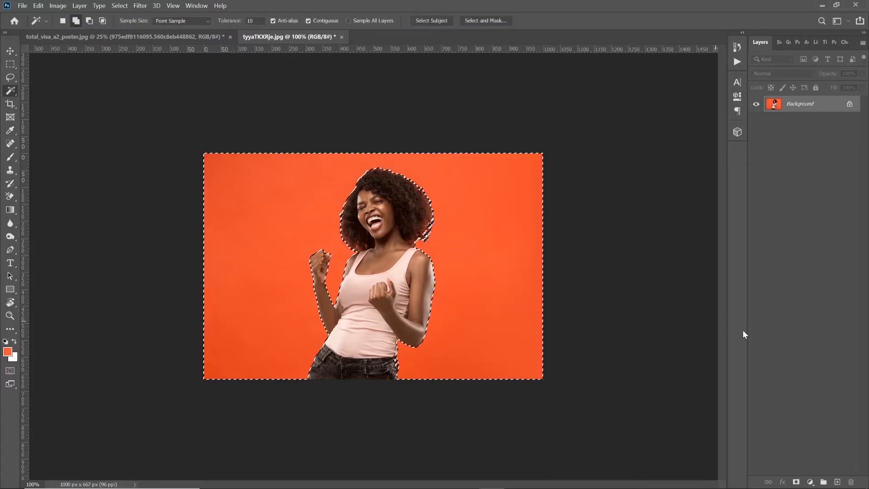
Check the backdrop selection around the woman in the Select and Mask overlay preview
click(477, 22)
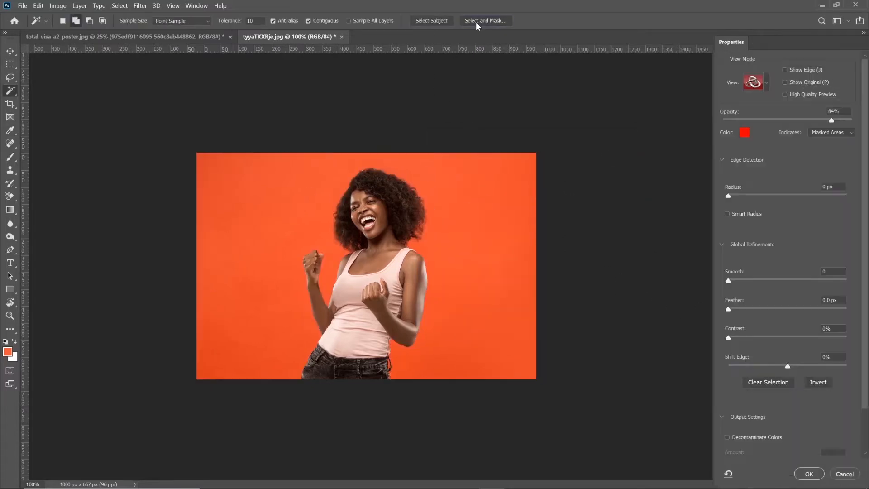
scroll(343, 245, up, 5)
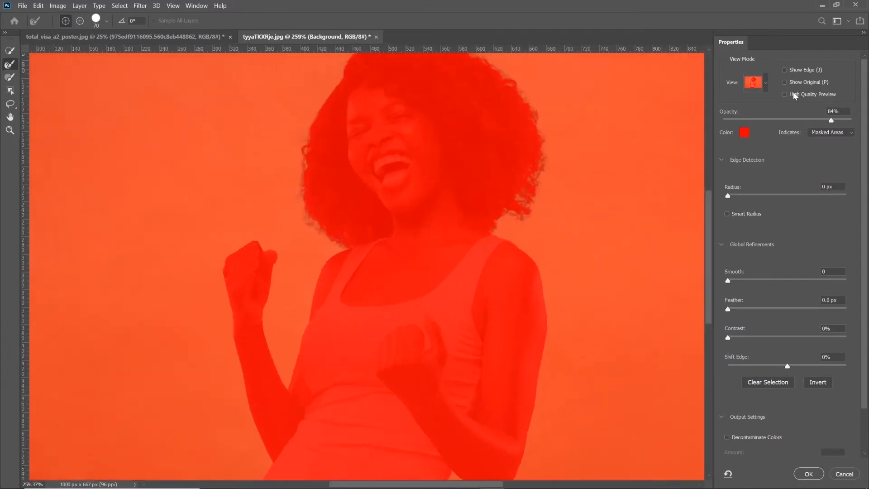
click(763, 82)
click(762, 81)
click(804, 475)
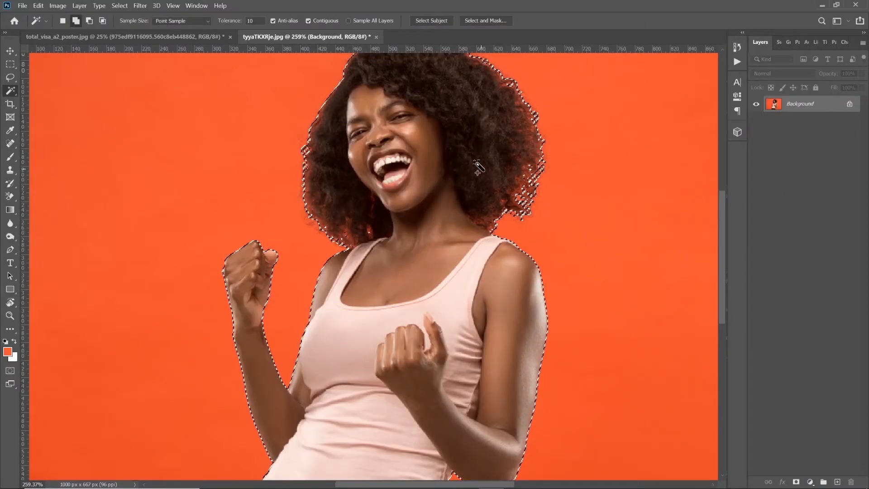
Invert the selection to the woman and refine her hair edges in Select and Mask with the Refine Edge Brush at size 15
right_click(463, 142)
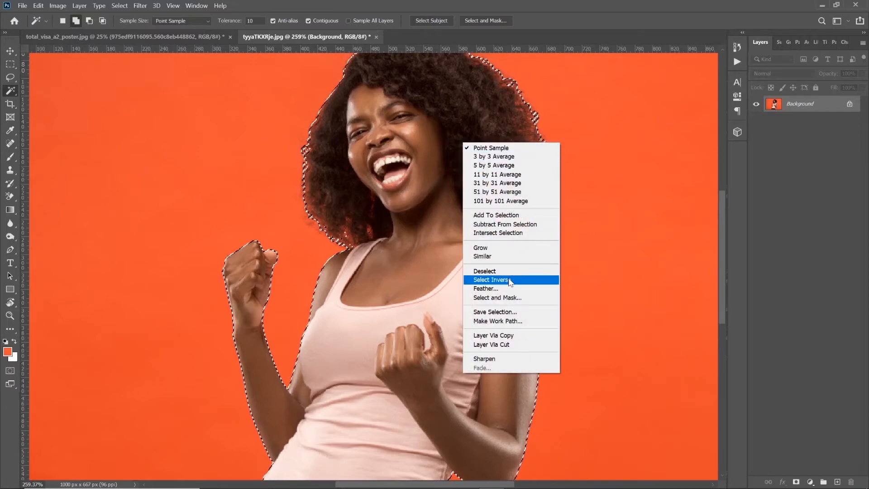
click(493, 280)
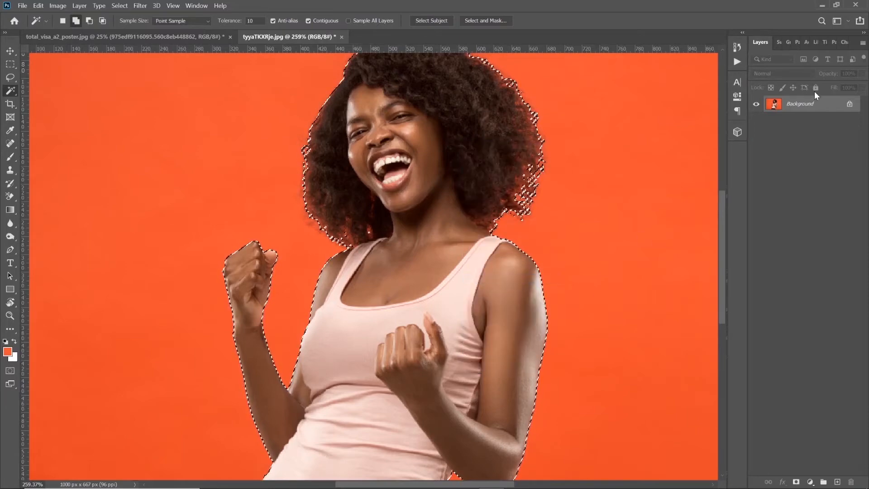
click(479, 20)
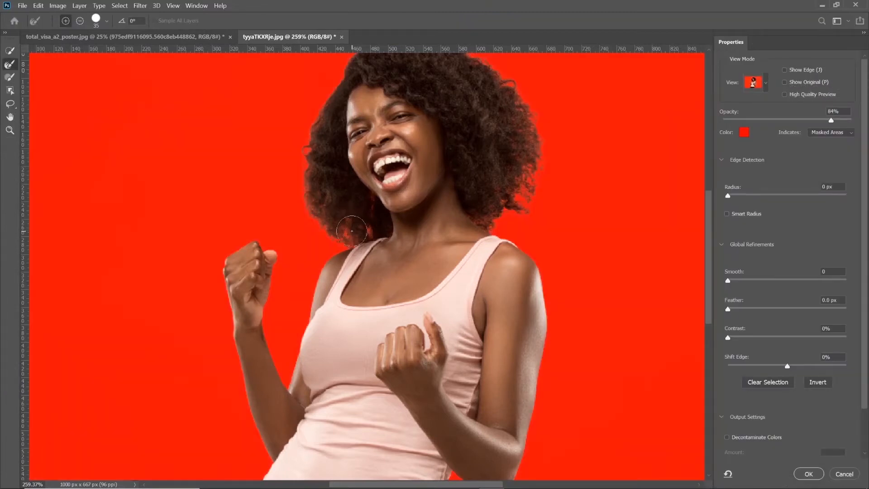
key(bracketleft)
key(bracketleft)
key(bracketleft)
key(bracketleft)
key(bracketleft)
click(9, 68)
scroll(706, 246, up, 2)
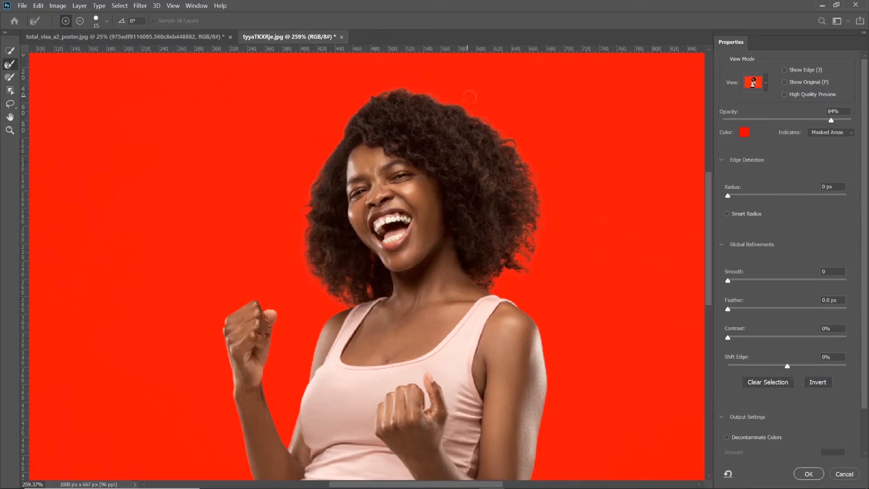
click(809, 473)
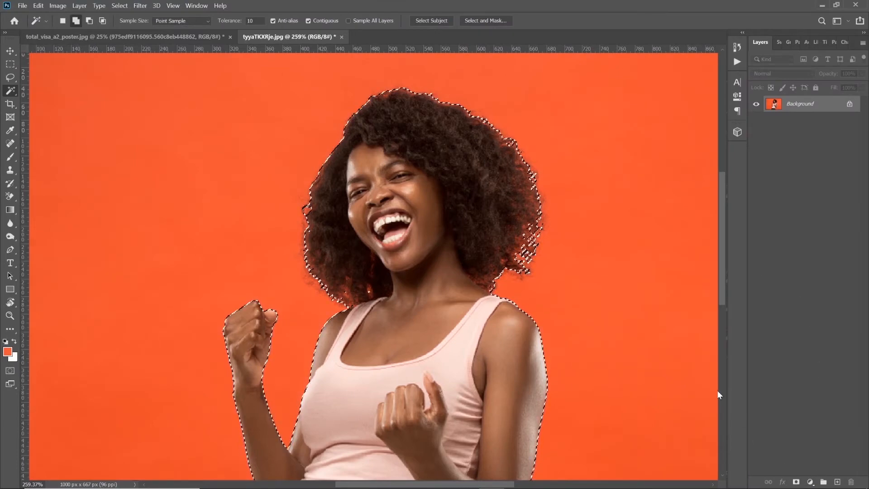
Add a layer mask from the refined selection to cut the woman out of the orange backdrop
scroll(534, 221, down, 2)
scroll(533, 222, down, 2)
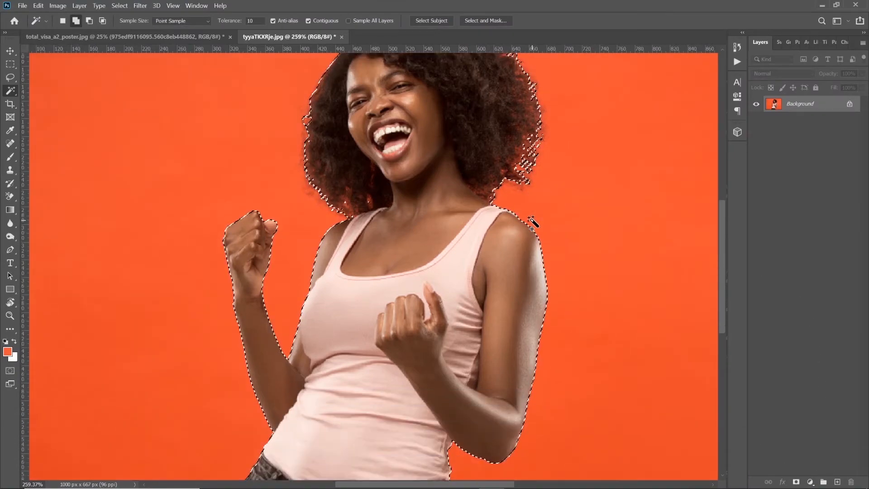
click(797, 483)
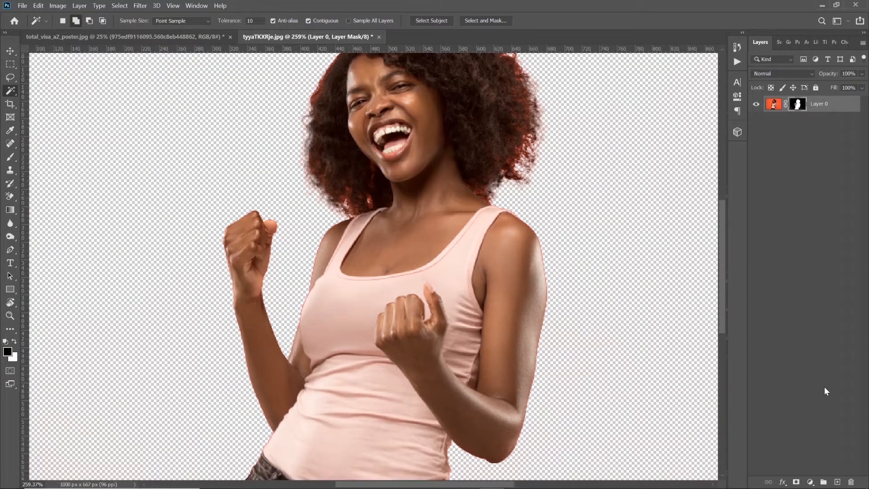
Add a new layer beneath the woman's cutout and fill it with white as a backdrop
click(838, 481)
drag(837, 107, 823, 194)
key(ctrl+BackSpace)
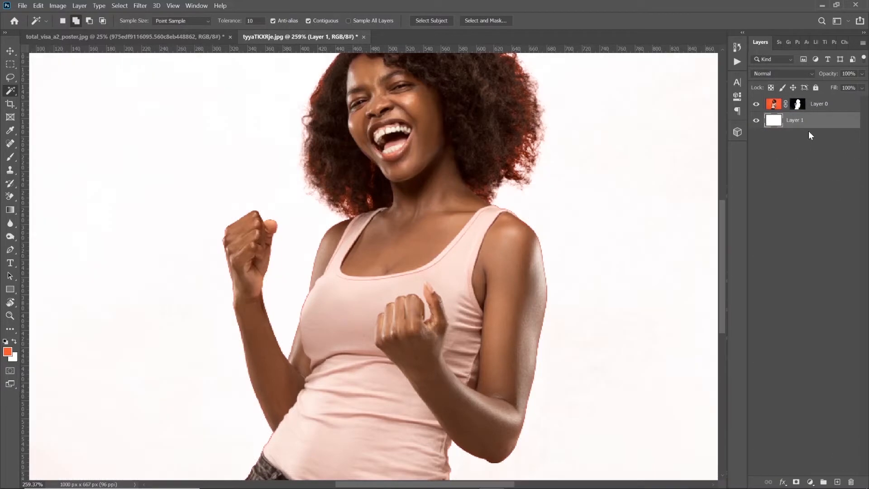
key(z)
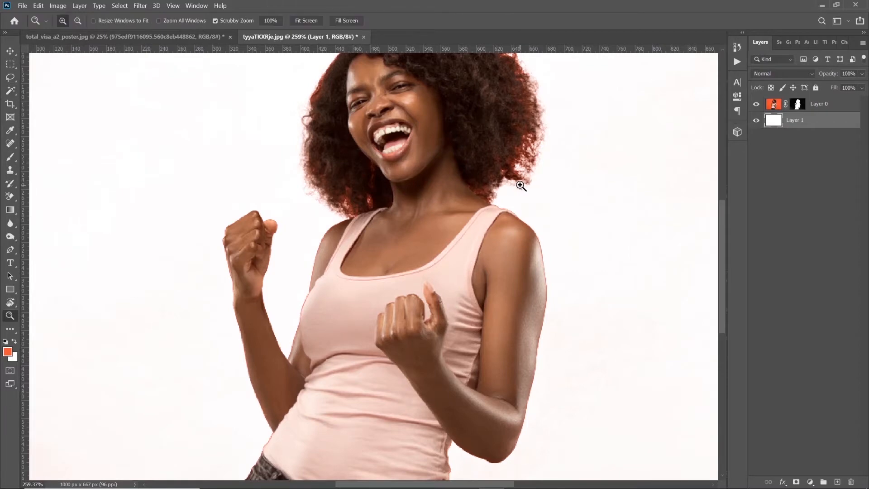
right_click(521, 187)
click(536, 192)
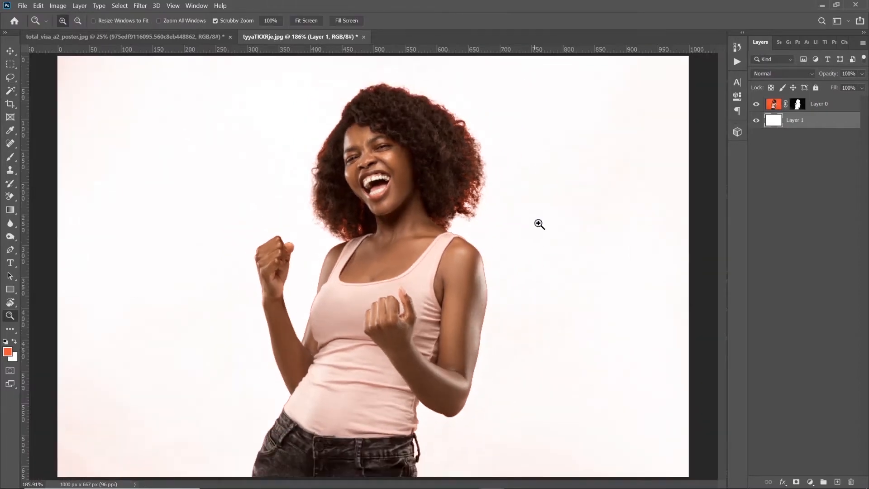
Load the woman's layer mask as a selection, contract it by 1 pixel, and make the mask active for editing
ctrl+click(797, 105)
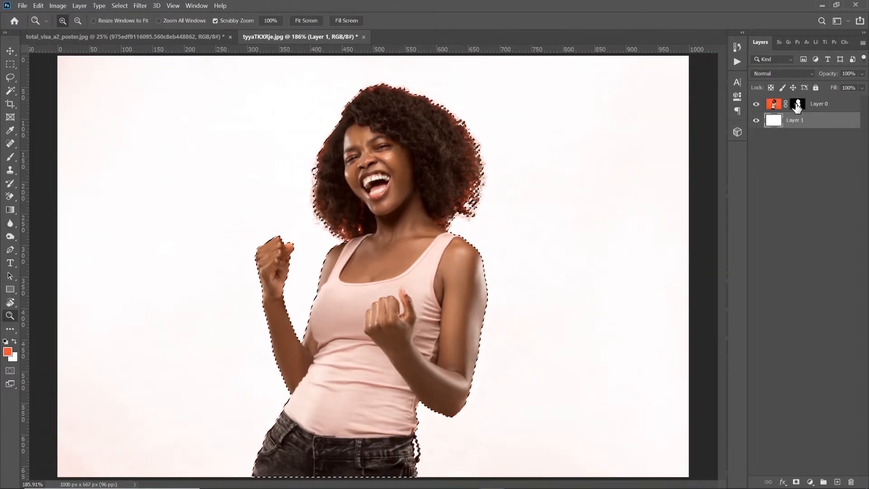
click(119, 5)
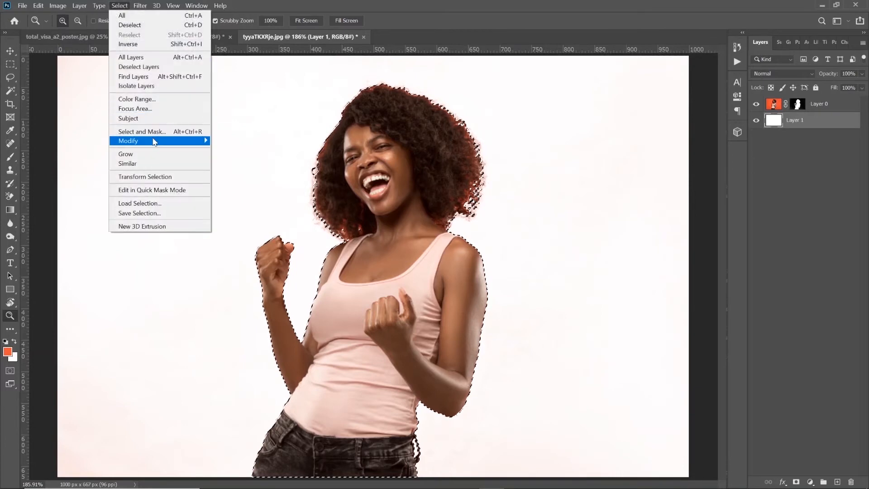
mouse_move(149, 141)
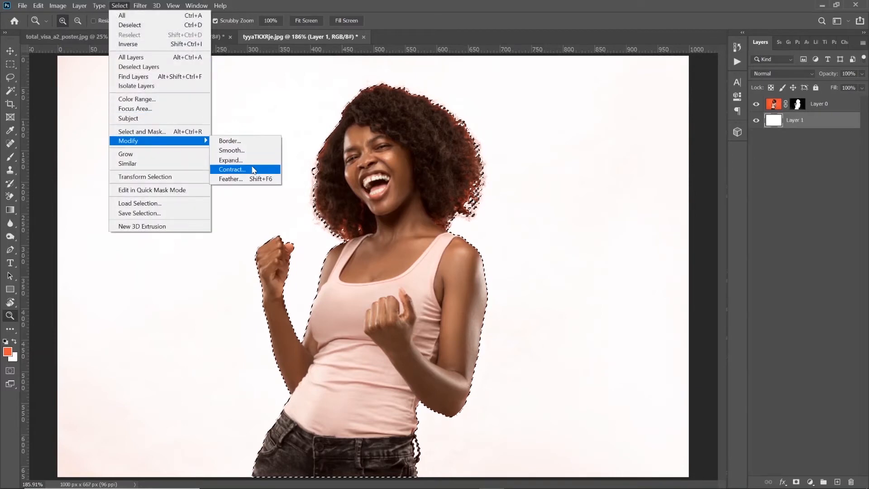
click(253, 170)
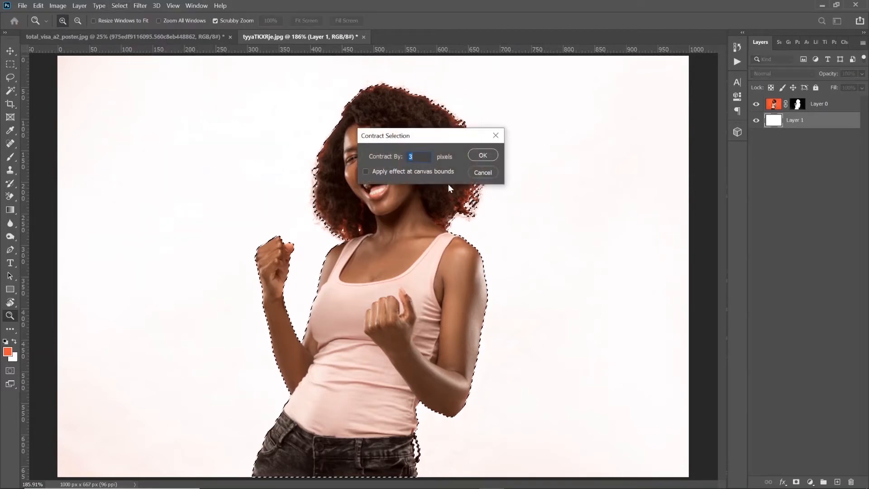
click(483, 155)
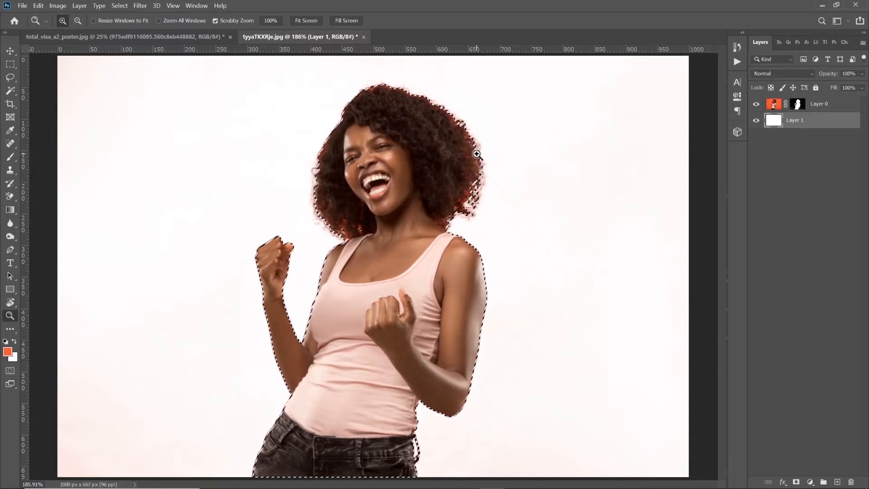
click(798, 104)
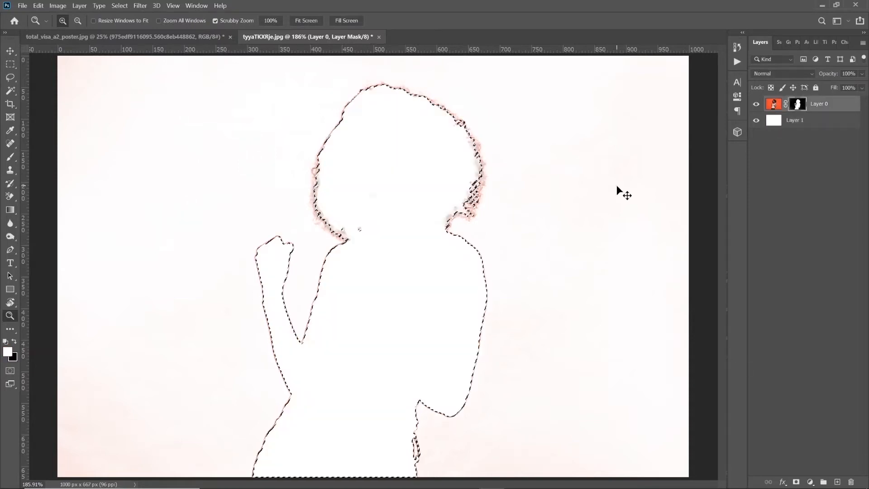
key(ctrl+BackSpace)
key(x)
key(ctrl+BackSpace)
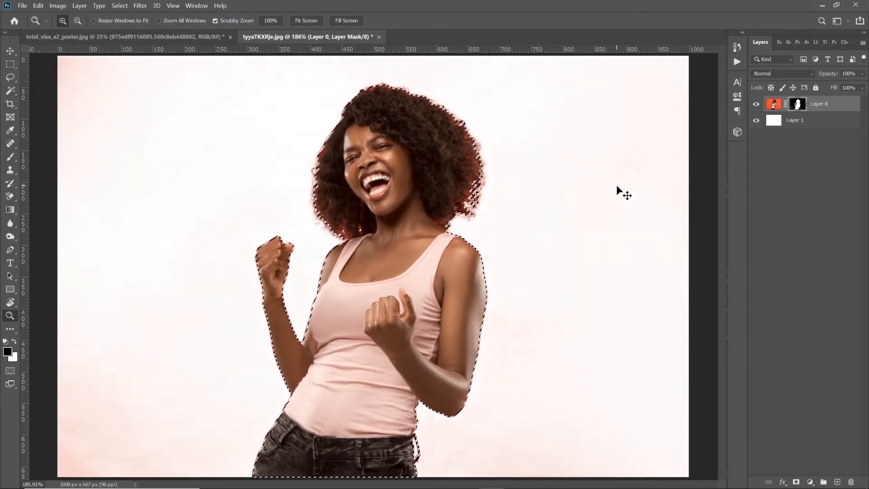
Invert the contracted selection, fill it with black on the woman's layer mask to trim the orange fringe, and deselect
right_click(464, 159)
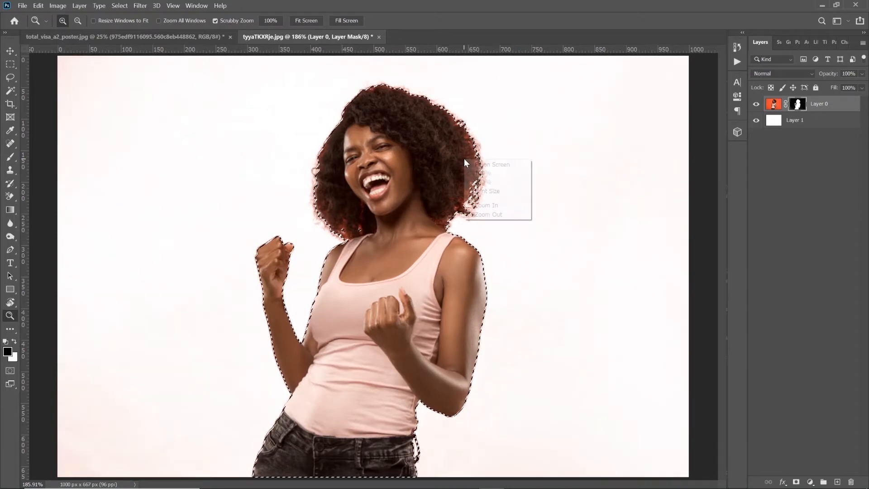
click(14, 88)
click(14, 89)
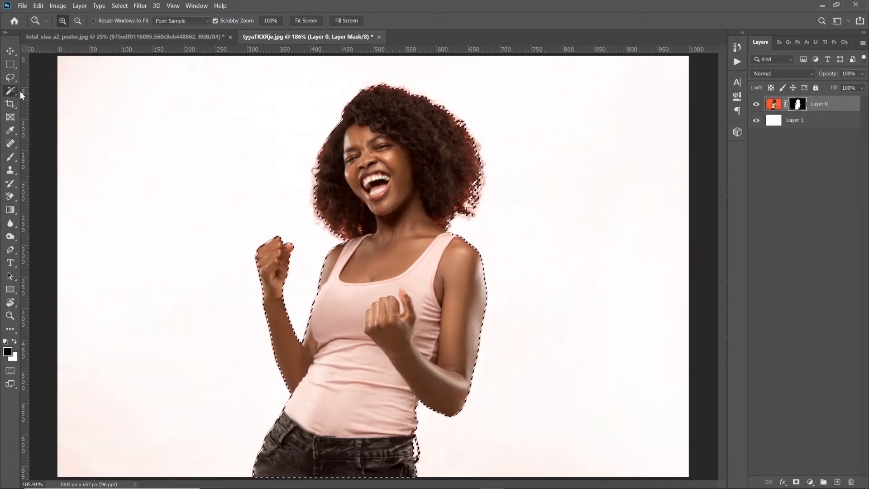
right_click(471, 175)
click(520, 312)
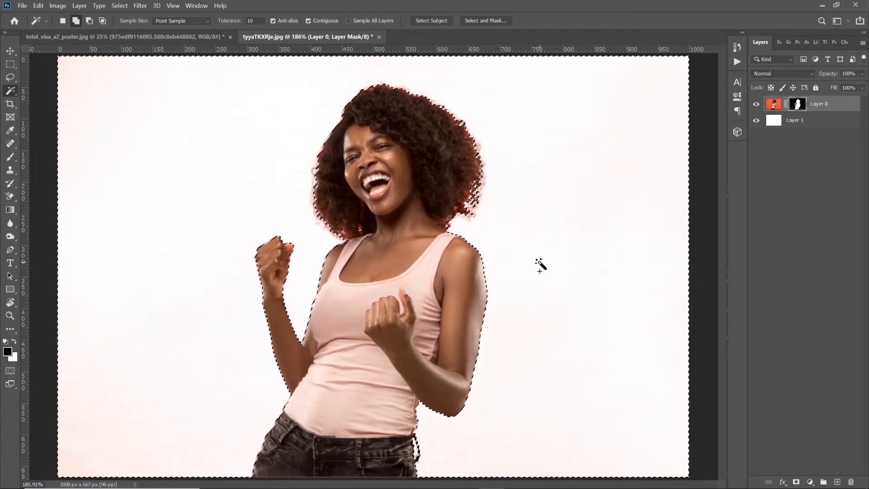
key(ctrl+BackSpace)
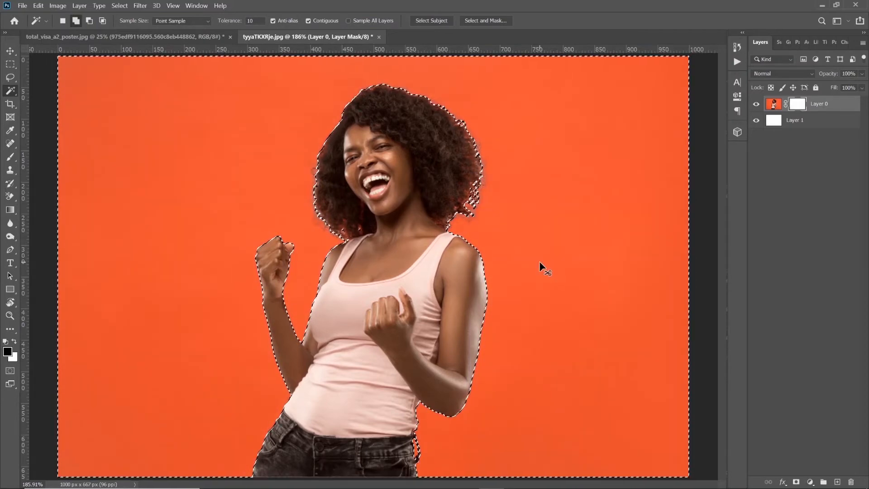
key(ctrl+z)
key(x)
key(ctrl+BackSpace)
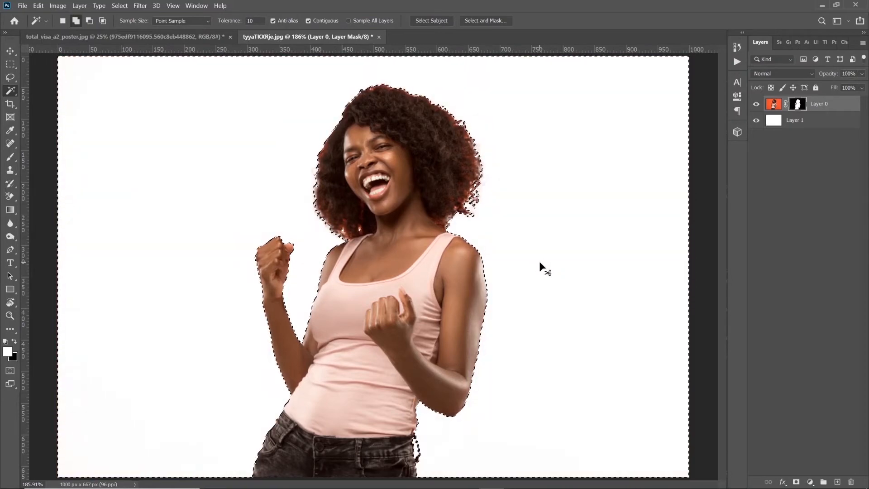
key(ctrl+d)
Add a Hue/Saturation adjustment layer clipped to the woman's layer
key(z)
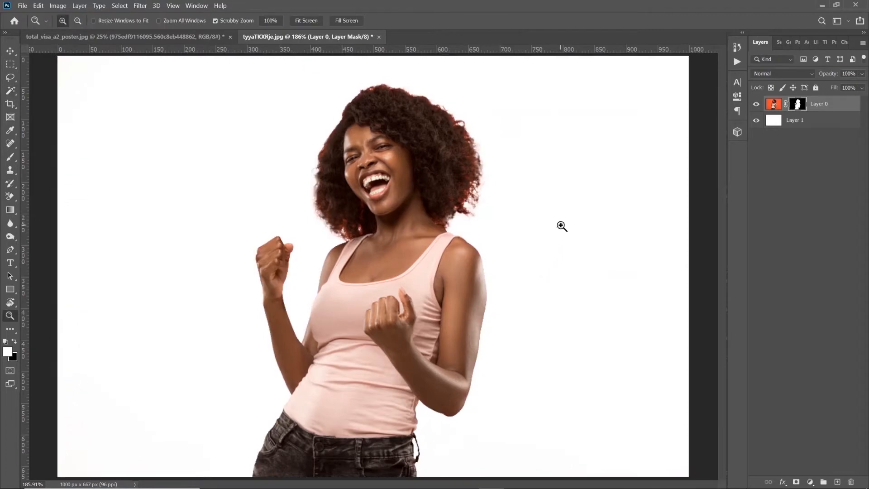
alt+click(403, 223)
click(409, 256)
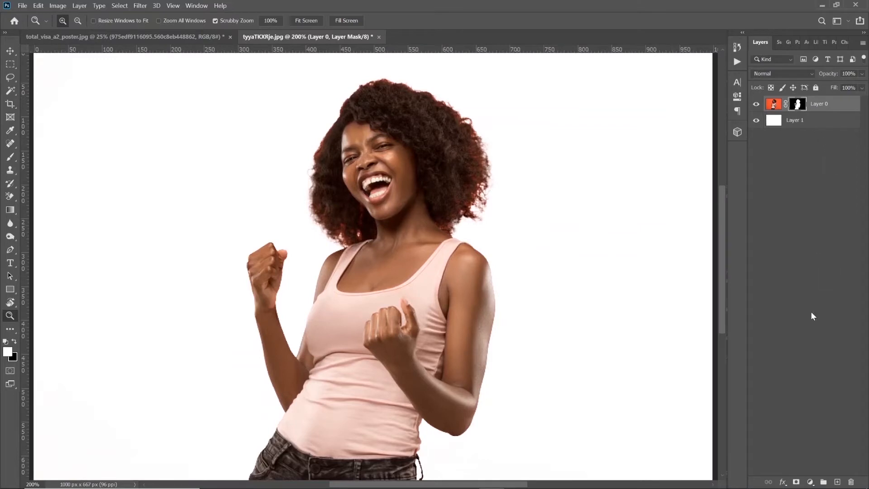
click(811, 482)
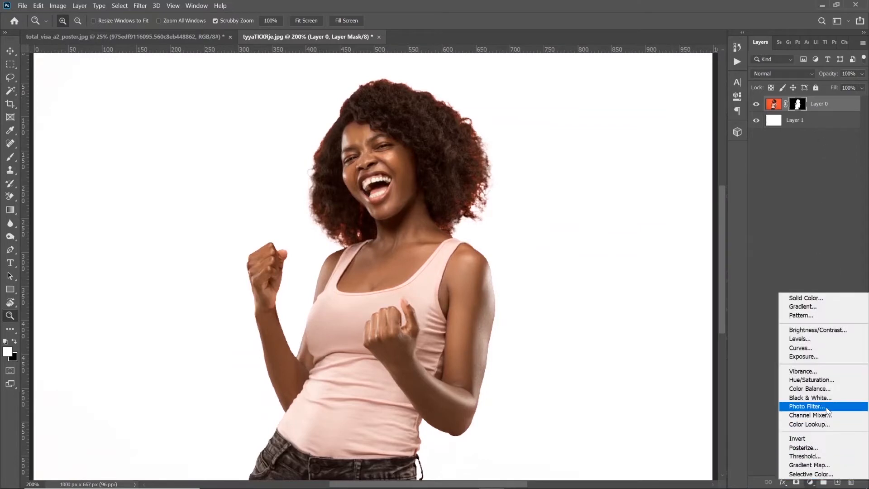
click(827, 380)
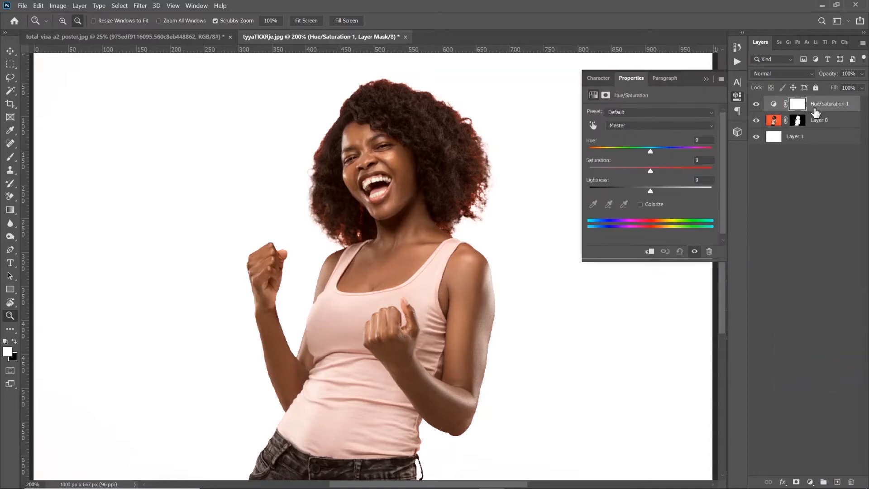
drag(815, 110, 821, 110)
alt+click(821, 111)
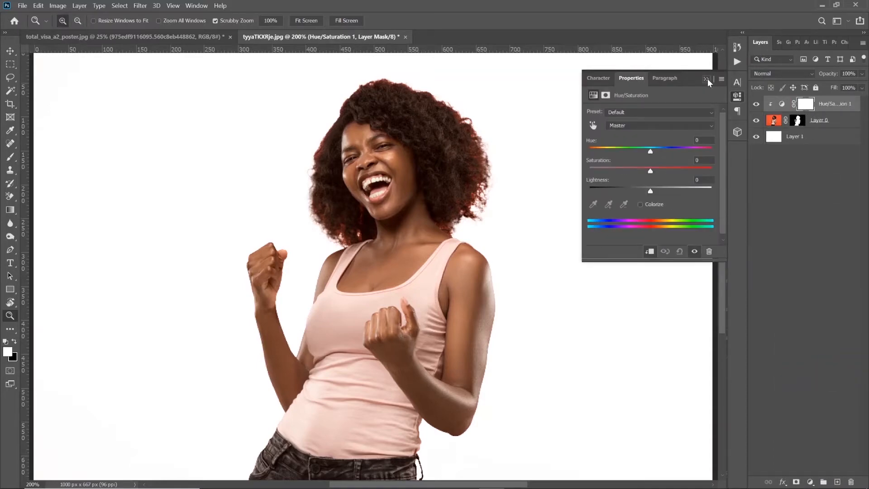
click(706, 79)
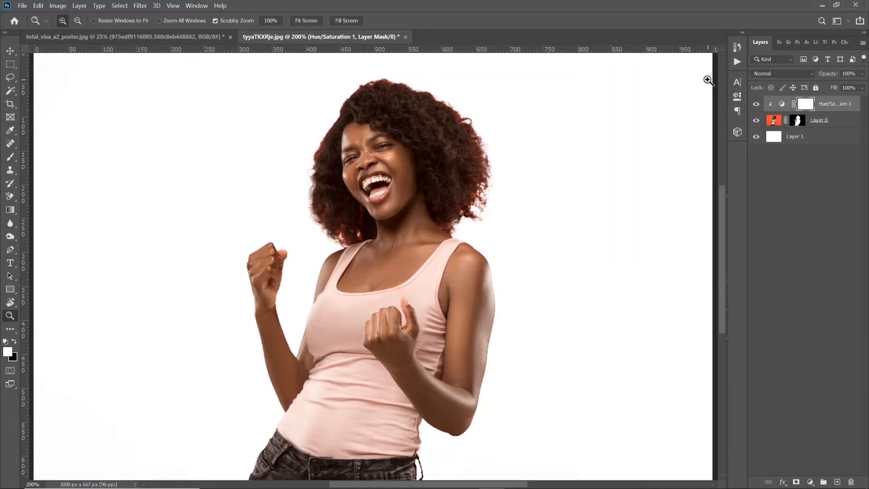
Set the Hue/Saturation layer's Saturation to -100 and invert its mask to black
click(9, 158)
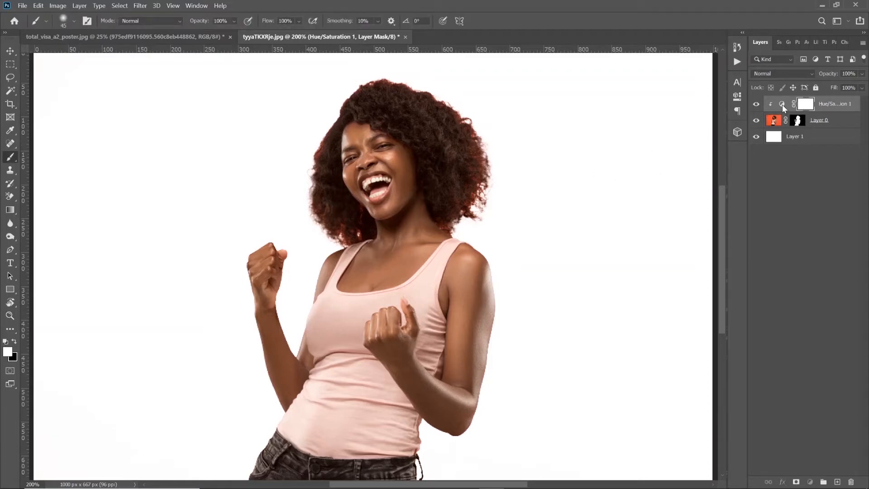
double_click(782, 104)
drag(601, 172, 588, 172)
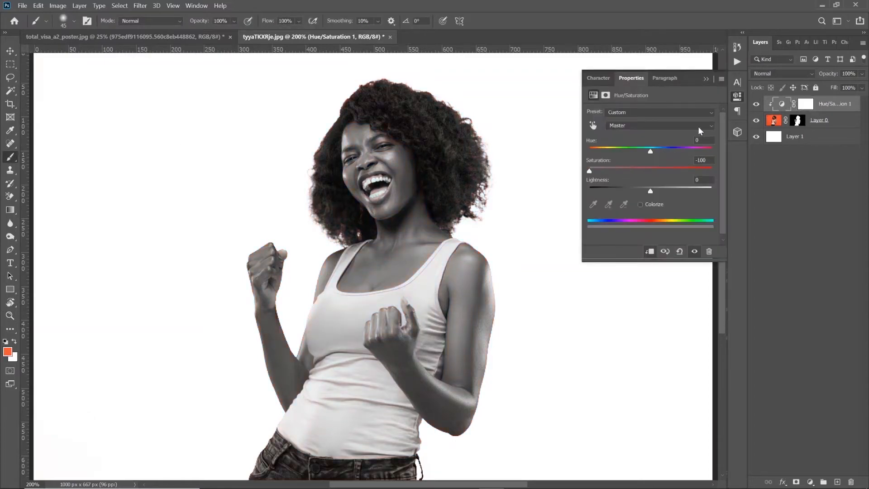
click(709, 79)
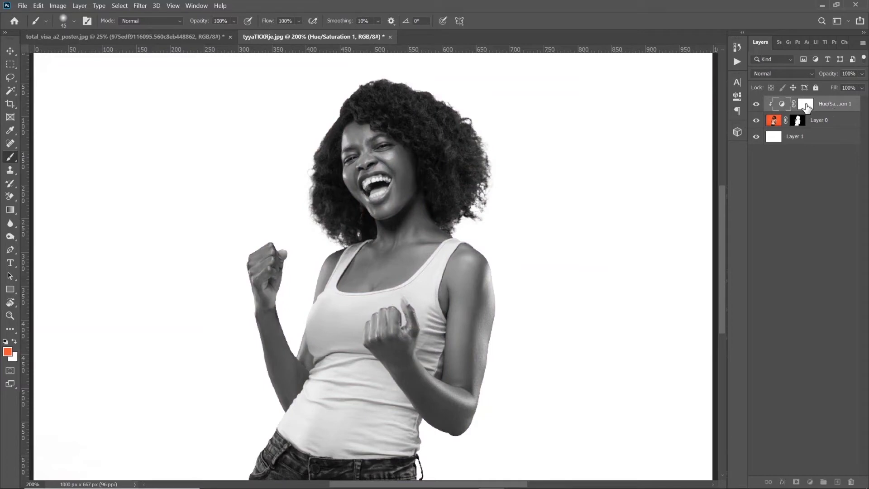
click(805, 108)
key(ctrl+i)
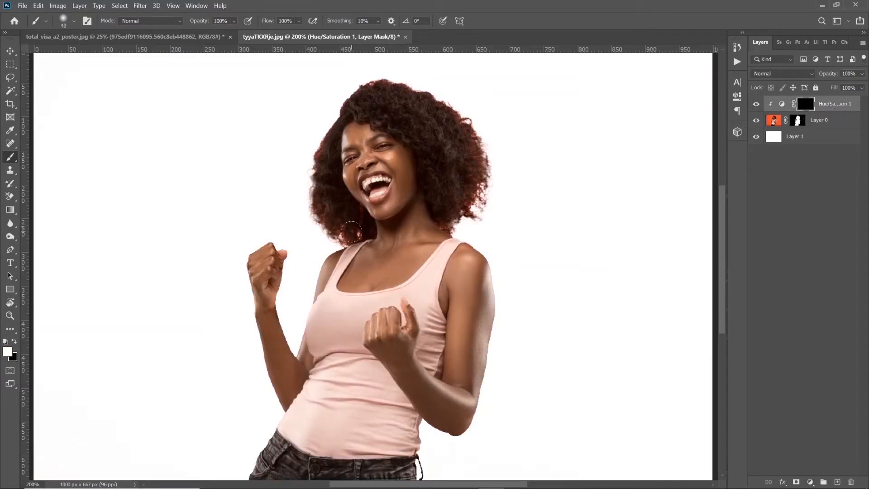
Paint white on the Hue/Saturation mask over the woman's hair to remove its red tint, varying the brush size
key(bracketleft)
key(bracketleft)
key(bracketleft)
key(bracketright)
click(360, 233)
key(bracketright)
drag(310, 211, 338, 238)
key(bracketleft)
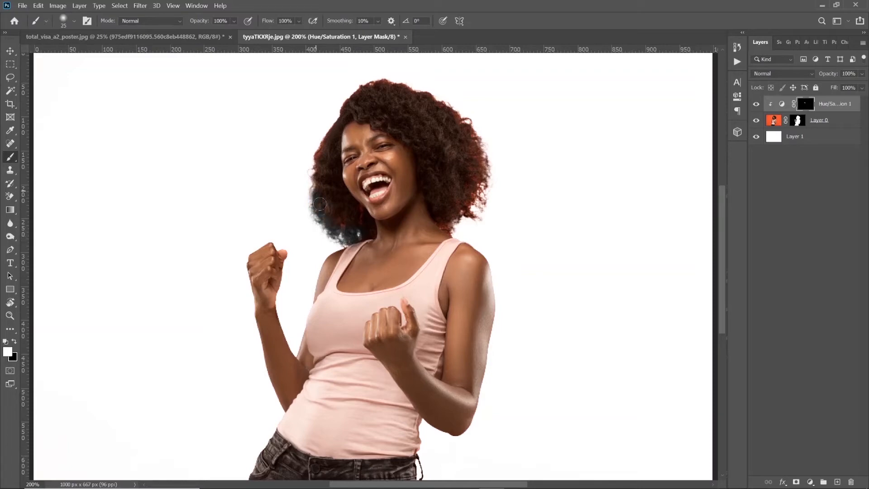
mouse_move(340, 225)
mouse_down()
mouse_move(363, 223)
mouse_move(335, 180)
mouse_move(327, 146)
mouse_move(329, 202)
mouse_move(330, 131)
mouse_move(301, 198)
mouse_move(343, 107)
mouse_up()
mouse_move(415, 86)
mouse_down()
mouse_move(482, 121)
mouse_move(476, 130)
mouse_move(487, 159)
mouse_move(467, 109)
mouse_move(485, 163)
mouse_up()
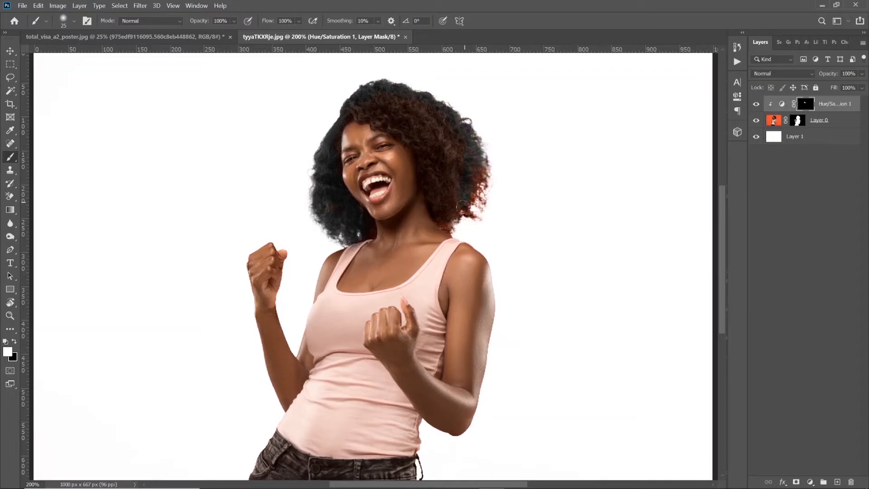
key(bracketleft)
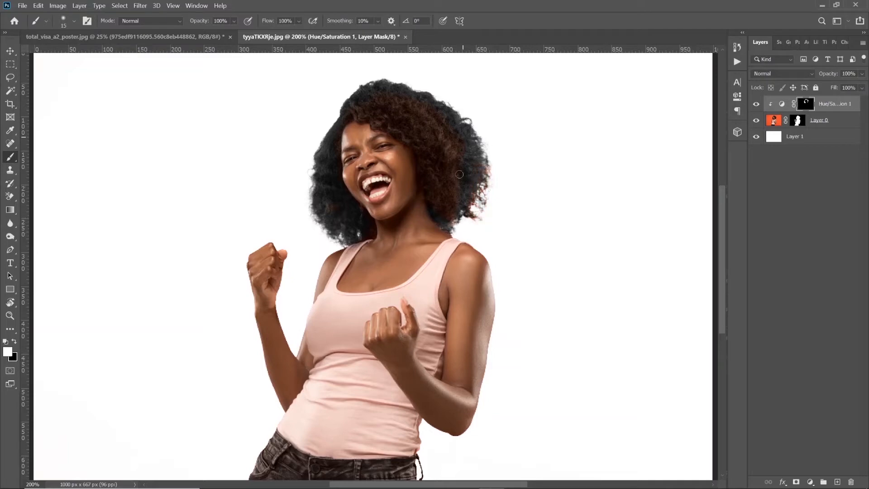
key(bracketright)
key(bracketright)
key(bracketright)
key(bracketright)
key(bracketright)
key(bracketright)
mouse_move(358, 105)
mouse_down()
mouse_move(384, 107)
mouse_move(344, 105)
mouse_move(369, 107)
mouse_move(417, 132)
mouse_move(400, 104)
mouse_move(426, 124)
mouse_move(469, 134)
mouse_move(403, 94)
mouse_move(445, 154)
mouse_move(374, 115)
mouse_up()
key(bracketleft)
mouse_move(442, 179)
mouse_down()
mouse_move(448, 154)
mouse_move(458, 204)
mouse_move(424, 169)
mouse_move(448, 217)
mouse_move(471, 196)
mouse_move(472, 221)
mouse_move(481, 203)
mouse_move(452, 226)
mouse_up()
key(x)
key(x)
Group the woman's layer with its Hue/Saturation adjustment and convert the group to a smart object
key(z)
right_click(429, 212)
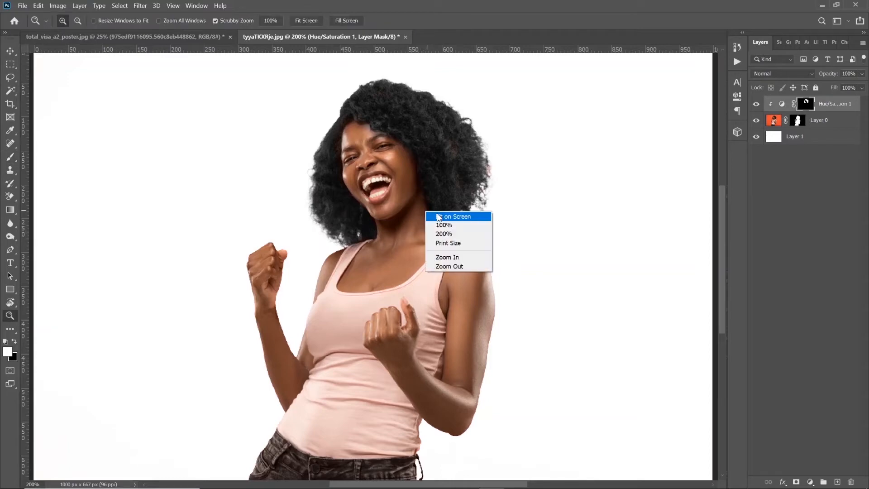
click(446, 215)
alt+click(428, 216)
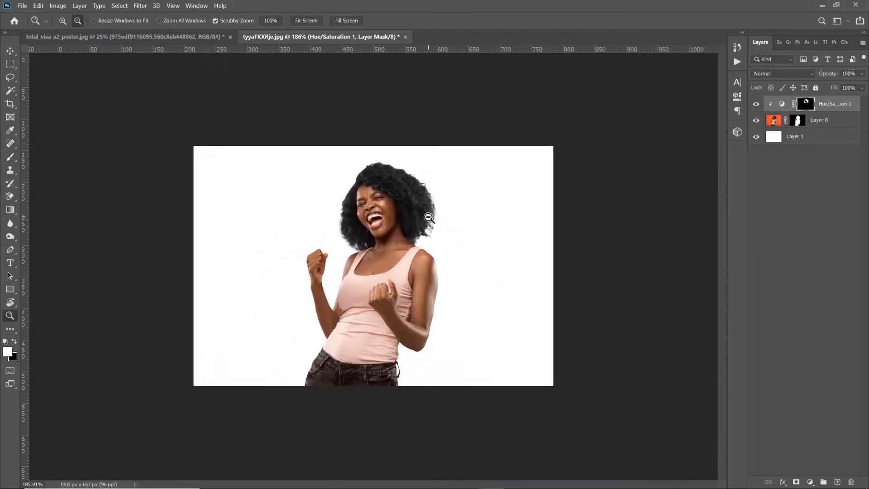
click(830, 120)
key(ctrl+g)
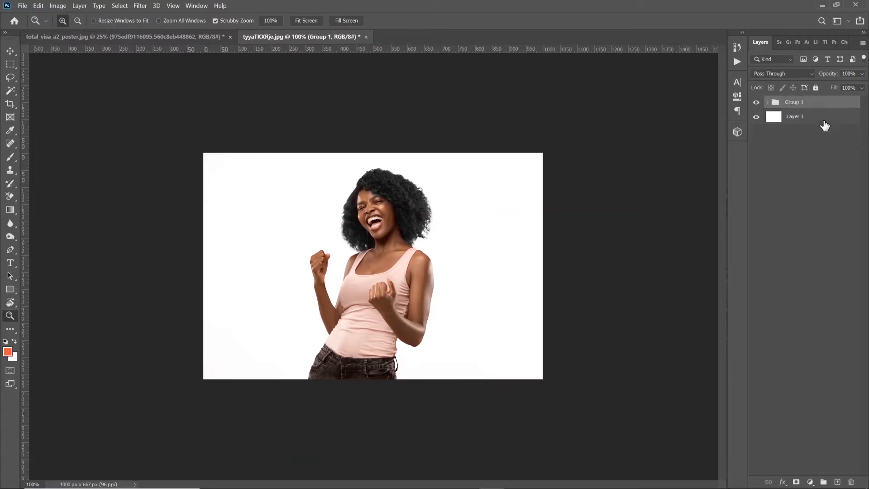
right_click(819, 102)
click(753, 211)
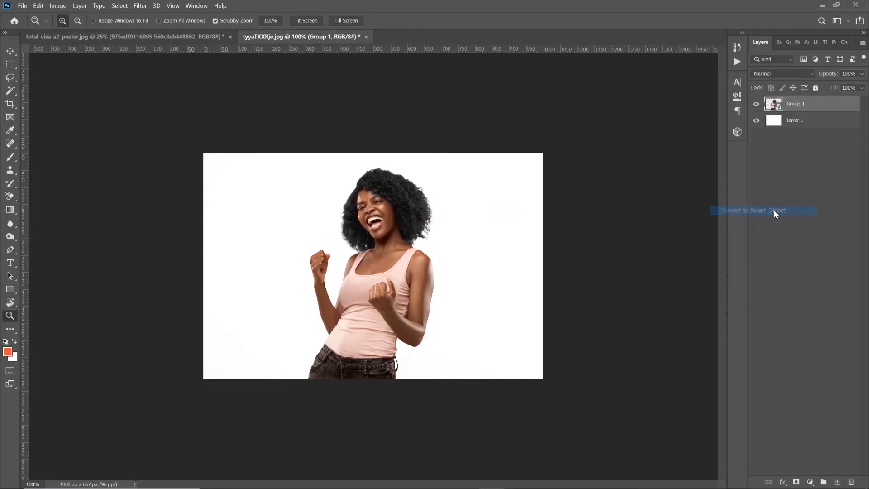
Move the woman's smart object into the total_visa_a2_poster.jpg document and scale it up to 121%
click(10, 51)
drag(368, 278, 387, 196)
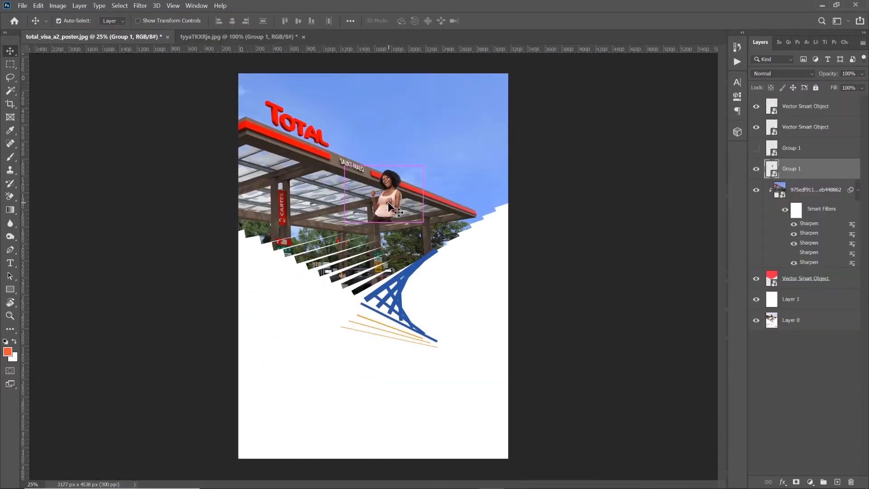
key(ctrl+t)
drag(227, 23, 271, 37)
key(Return)
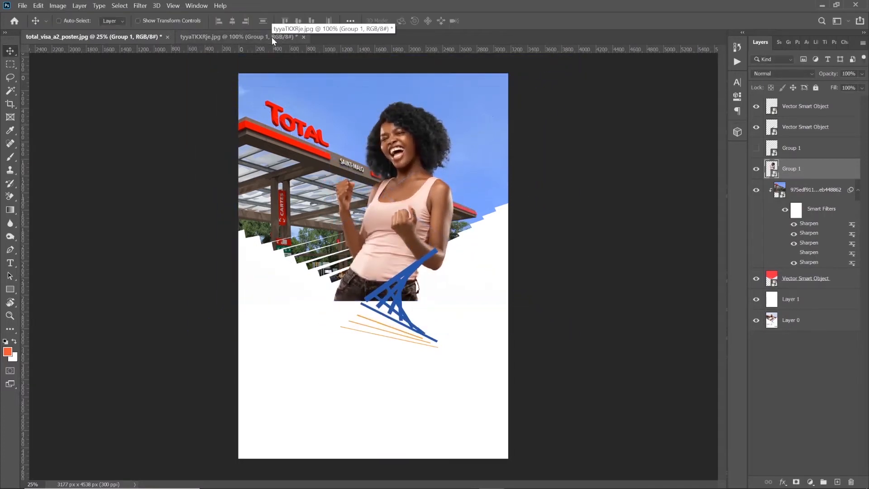
Clip the woman into the large shape with the station photo, shifting her toward the poster's right side and scaling her to 139%
alt+click(811, 180)
drag(415, 204, 437, 210)
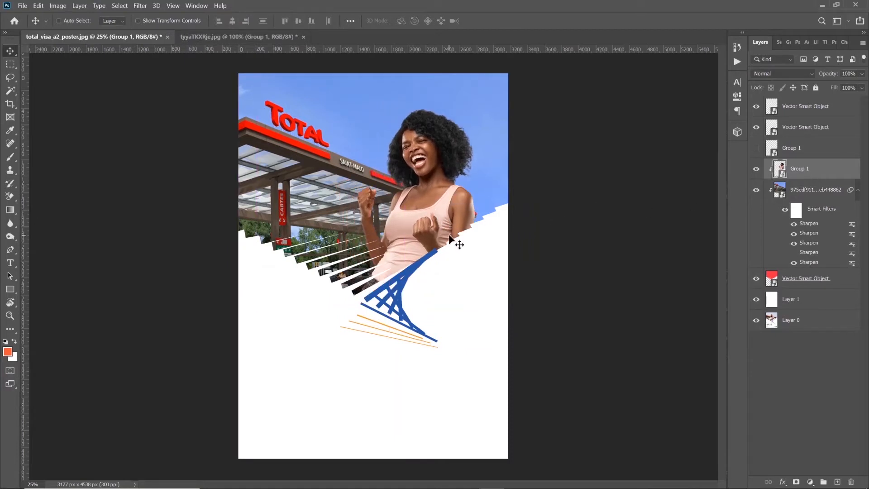
key(ctrl+t)
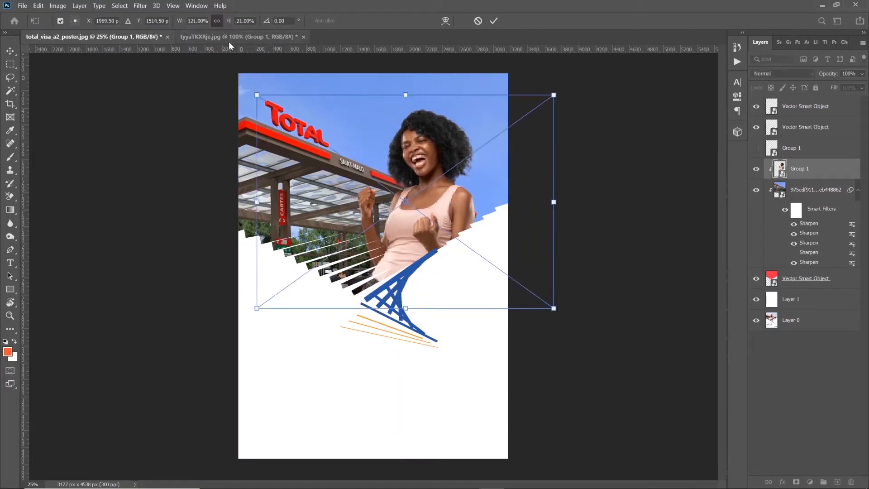
drag(227, 26, 234, 20)
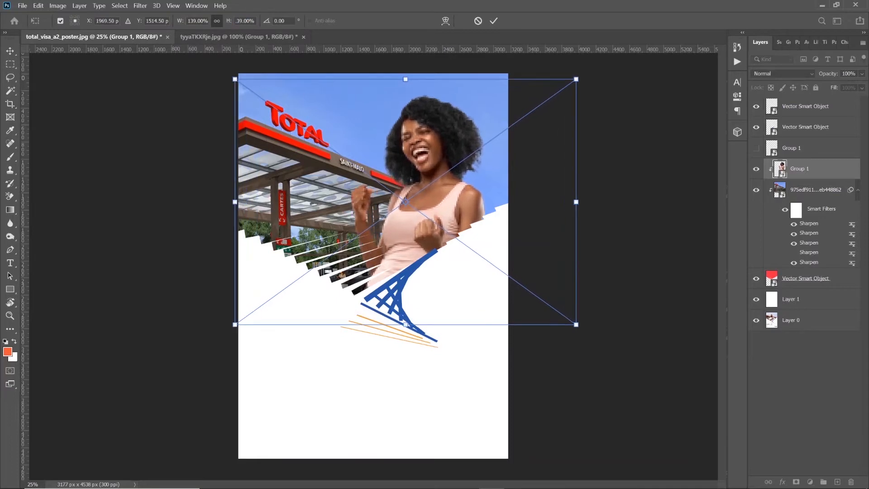
key(Return)
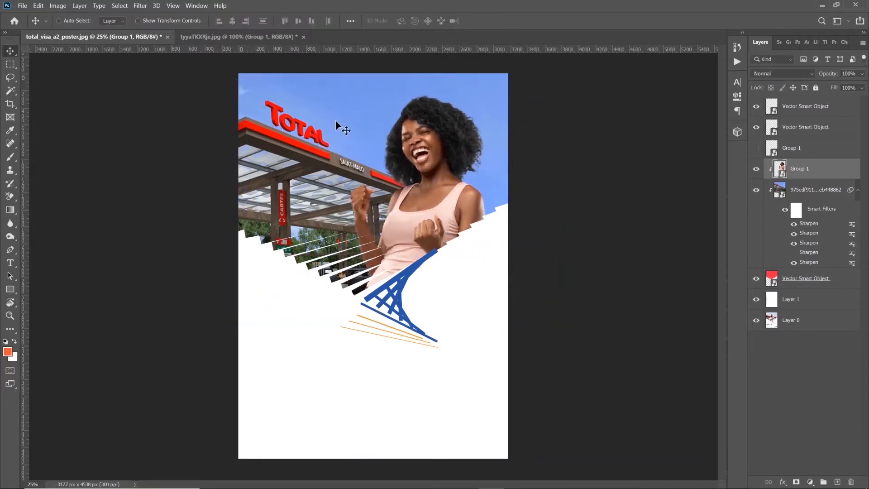
Apply the Sharpen filter five times to the woman's smart object and nudge her slightly toward the station
click(154, 6)
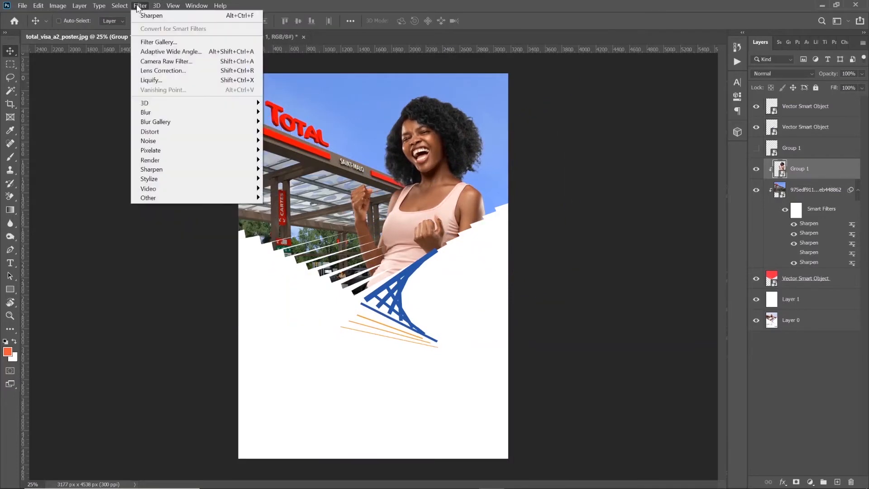
click(149, 14)
click(139, 8)
click(148, 15)
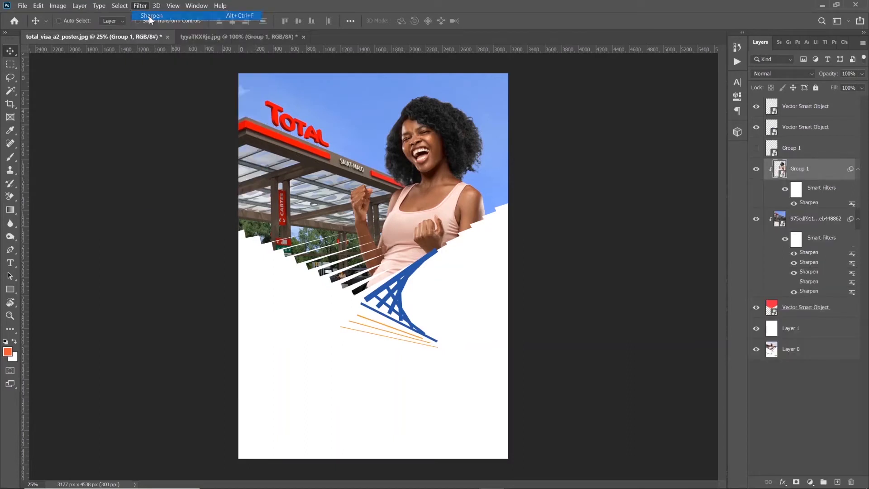
click(140, 7)
click(143, 15)
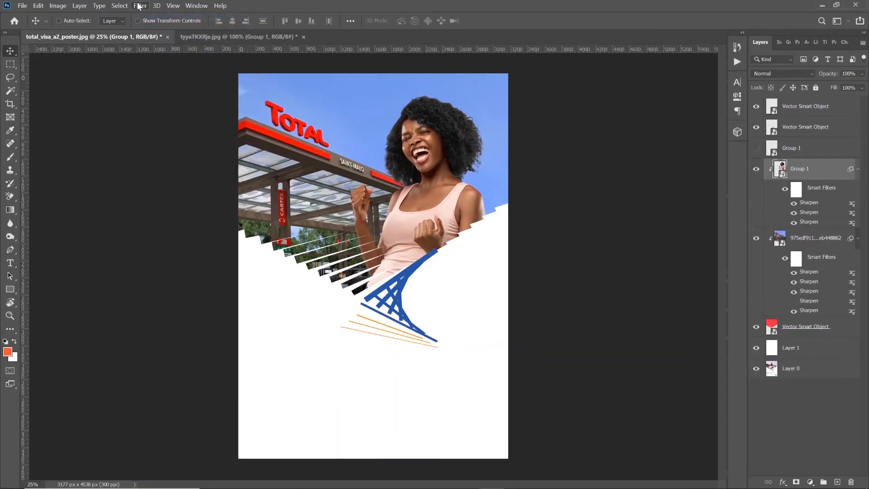
click(140, 7)
click(144, 14)
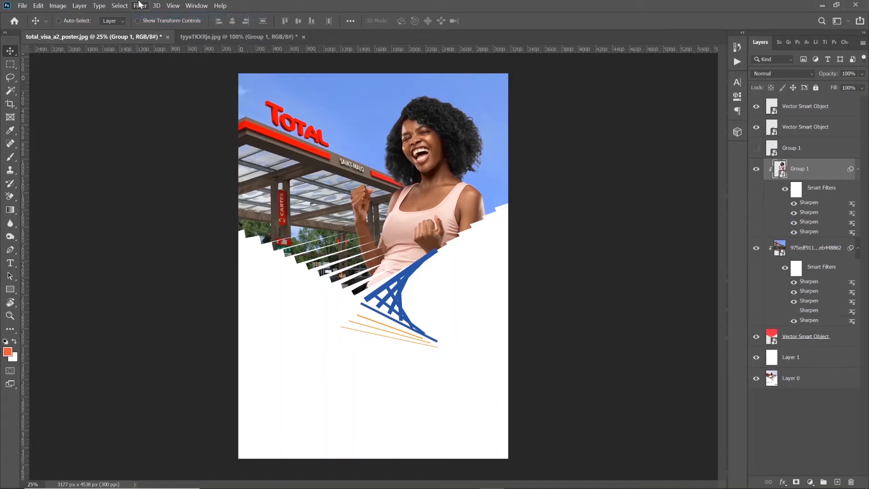
click(141, 7)
click(141, 6)
click(141, 5)
click(147, 12)
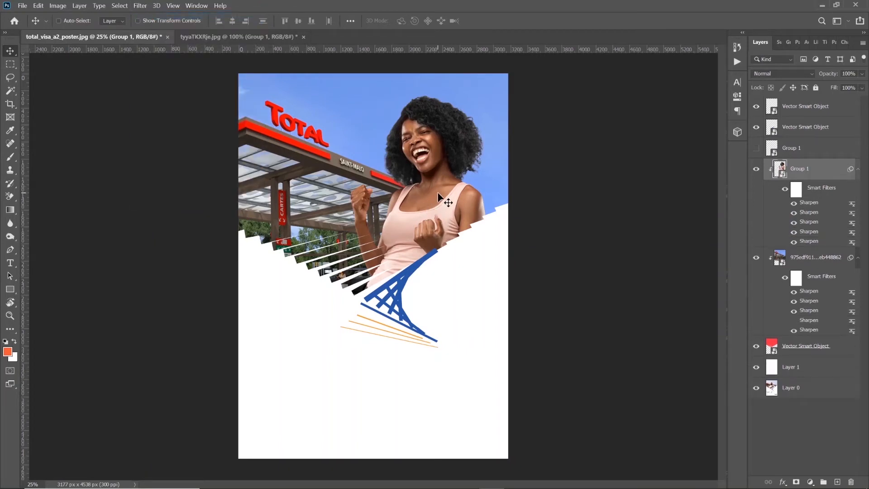
drag(425, 205, 432, 197)
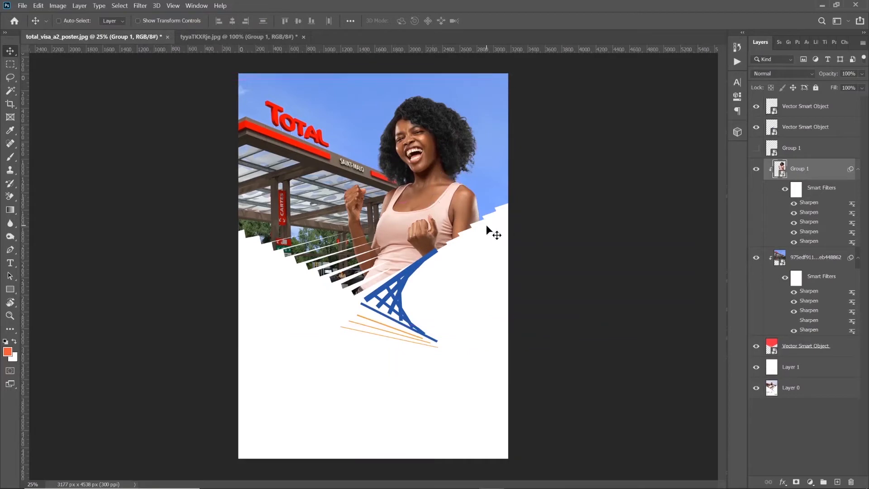
Release the woman's smart object from its clipping mask and move it to the top of the layer stack
click(10, 90)
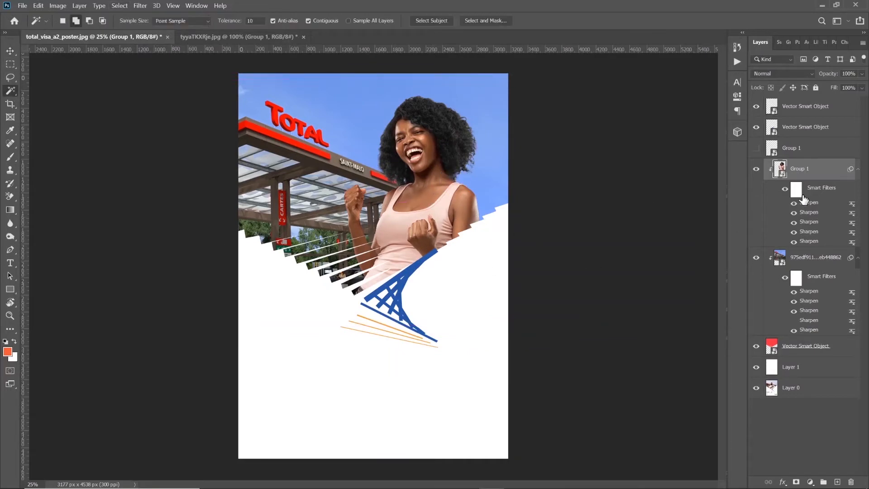
alt+click(814, 246)
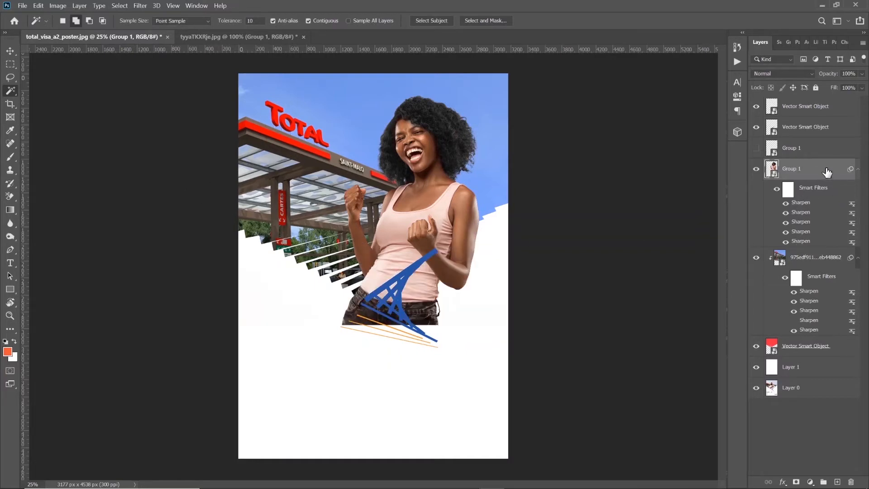
drag(828, 173, 811, 103)
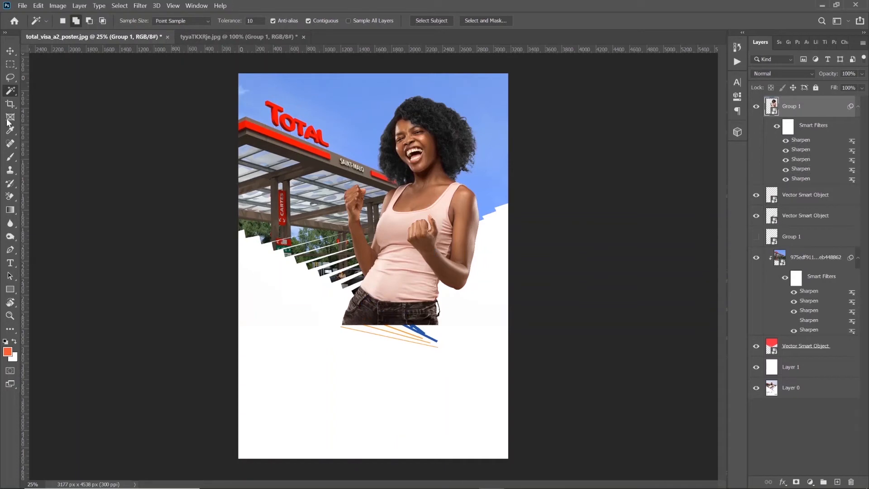
Select the pink tones of the woman's tank top with Color Range at a fuzziness of 60
click(123, 6)
click(136, 100)
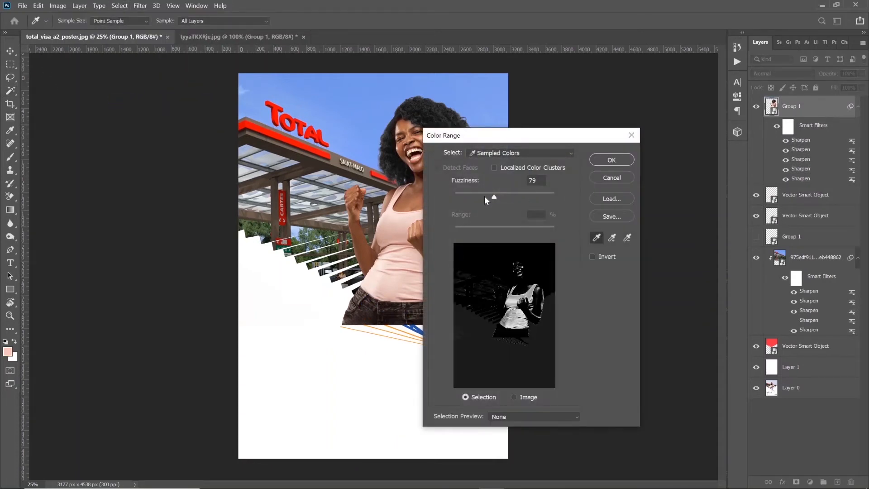
drag(485, 197, 484, 200)
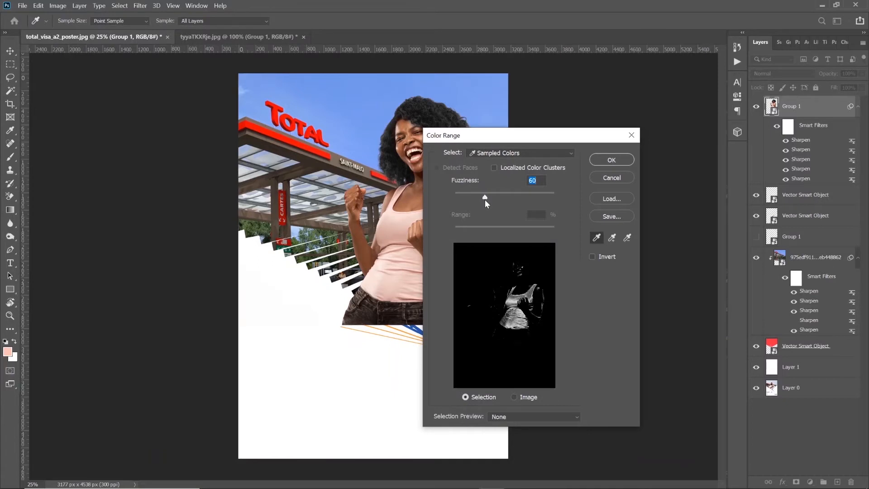
click(603, 159)
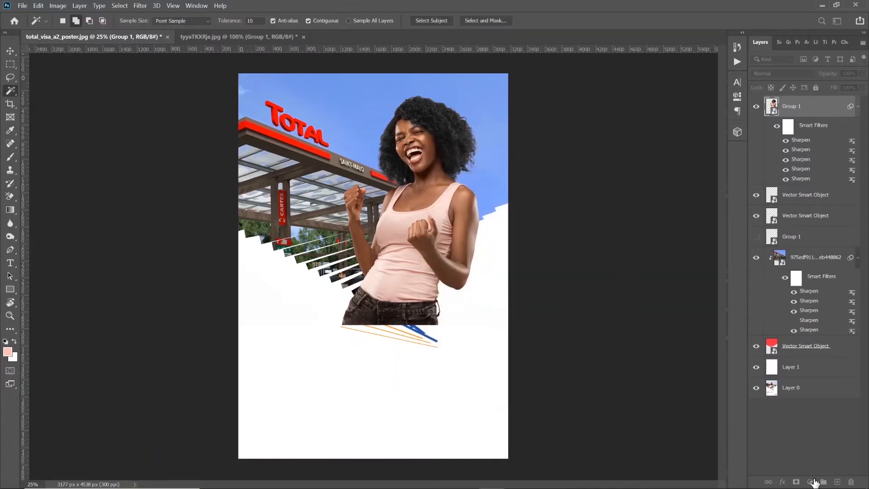
Add a Black & White adjustment masked by the tank top selection and clip it to the woman's layer
click(811, 481)
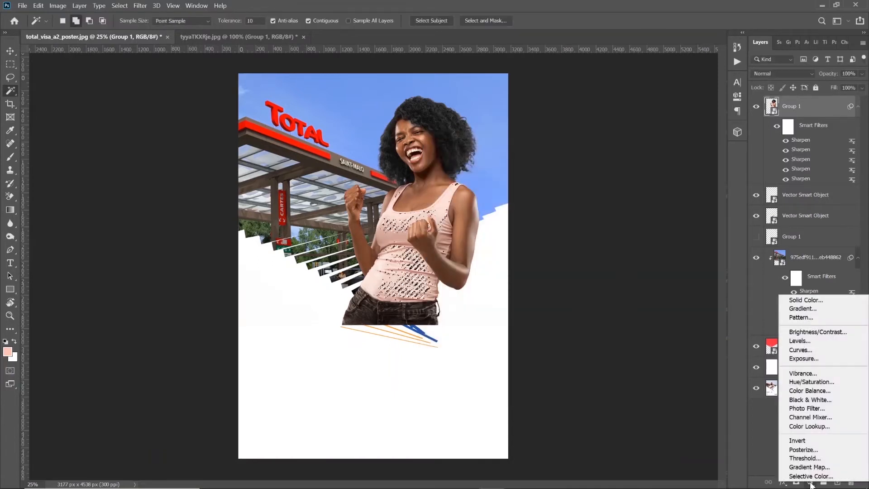
click(831, 400)
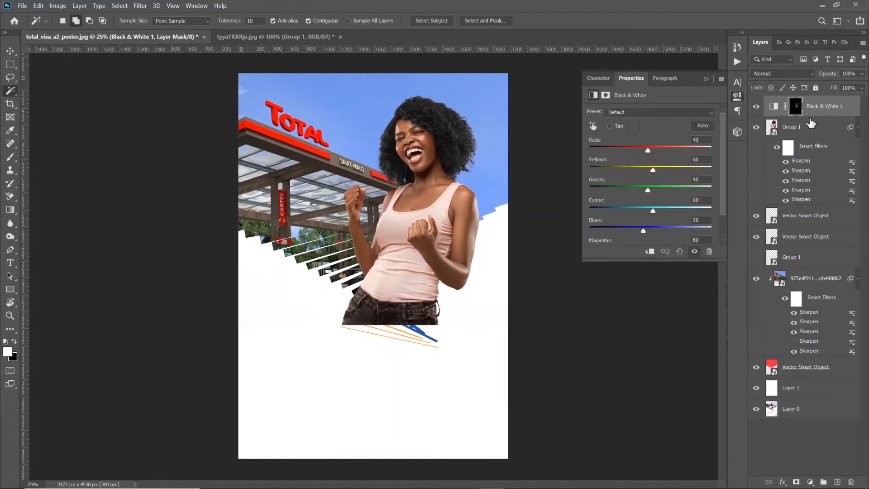
key(super)
key(super)
alt+click(814, 117)
click(801, 113)
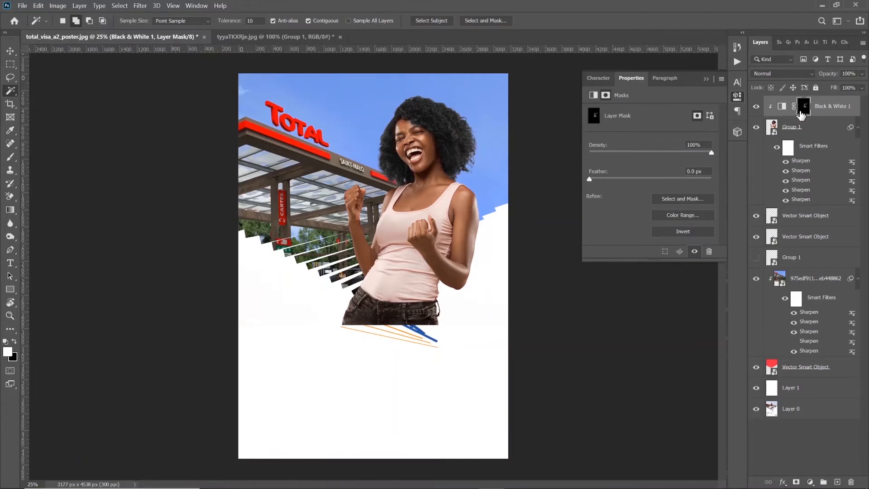
Paint on the Black & White mask over the whole tank top with varying brush sizes to remove its pink colour
key(ctrl+i)
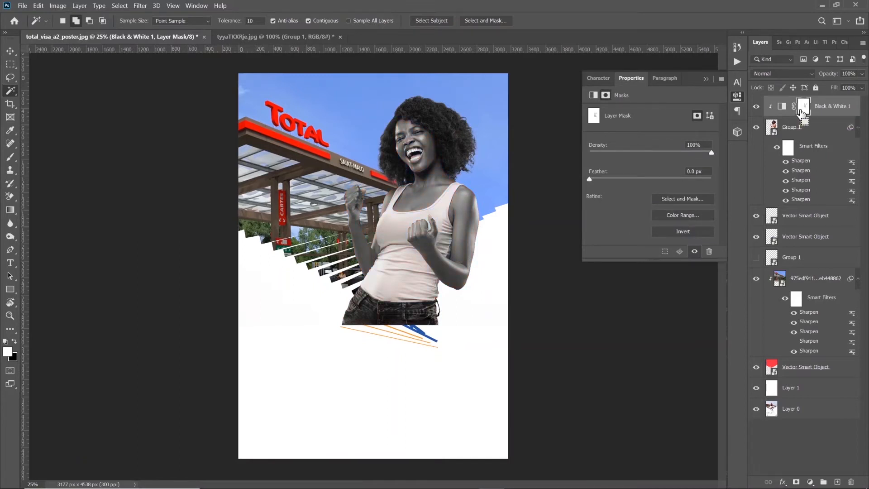
key(ctrl+i)
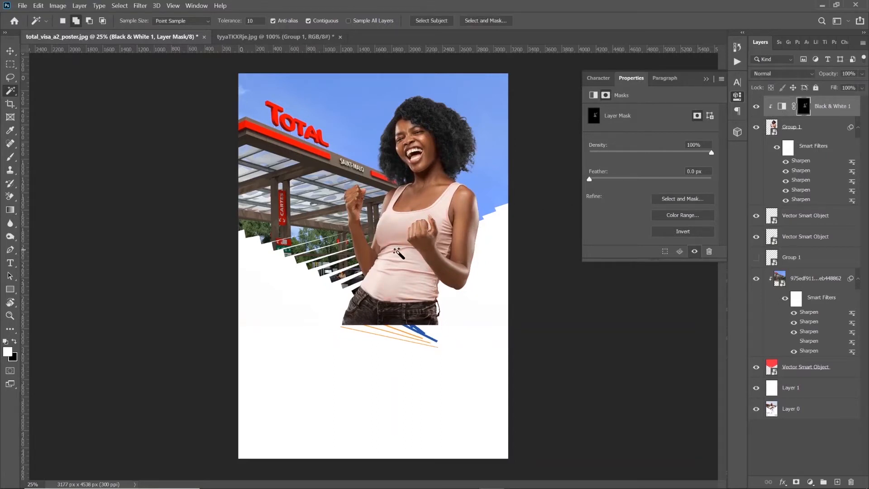
key(b)
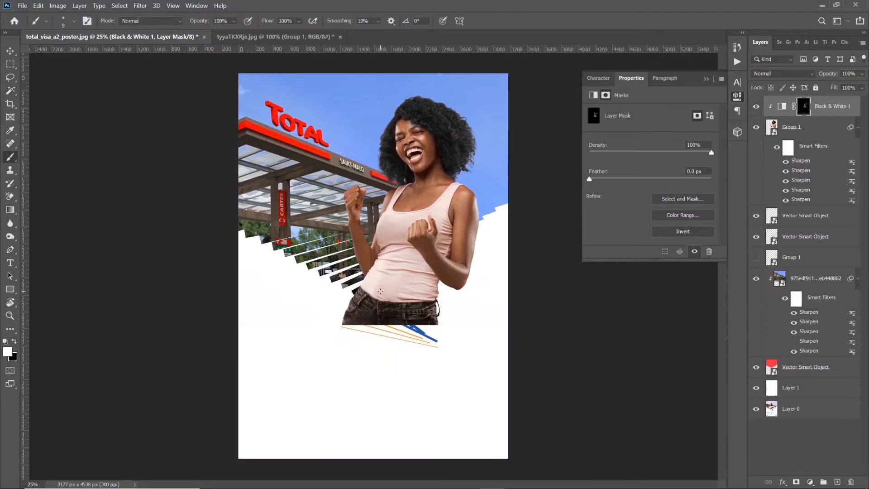
key(])
key(])
key(])
key(])
key(])
key(])
key(])
key(])
key(])
key(])
key(])
key(])
key(])
key(])
key(])
key(])
key(])
key(])
mouse_move(388, 285)
mouse_down()
mouse_move(396, 277)
mouse_move(384, 283)
mouse_move(388, 228)
mouse_move(379, 228)
mouse_move(384, 242)
mouse_up()
key(bracketleft)
key(bracketleft)
key(bracketleft)
key(bracketleft)
key(bracketleft)
key(bracketleft)
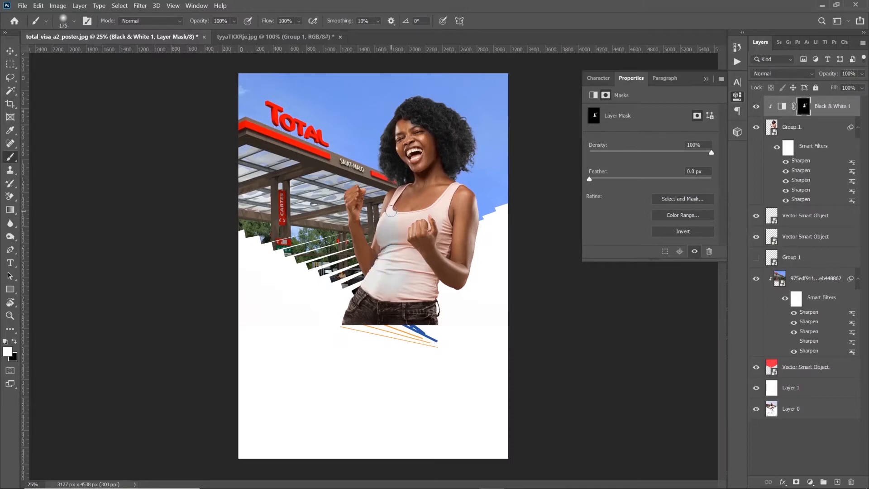
key(bracketleft)
key(bracketleft)
key(bracketleft)
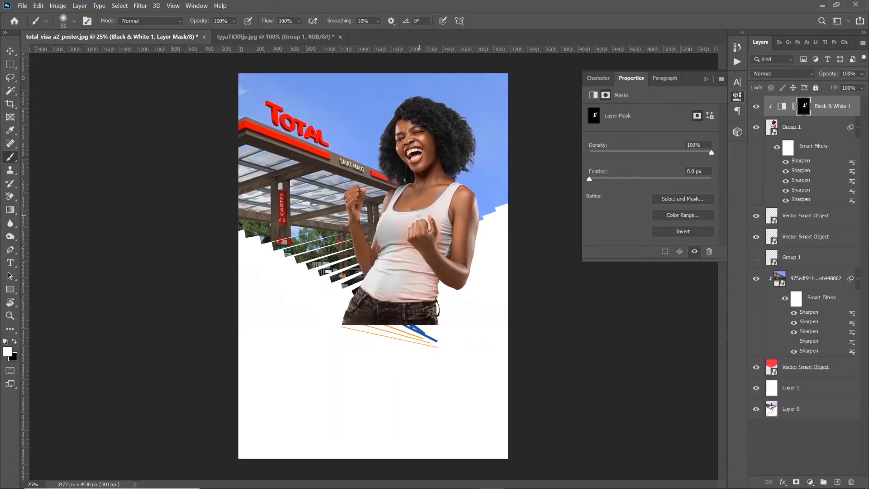
key(bracketleft)
key(bracketright)
key(bracketright)
key(bracketright)
key(bracketright)
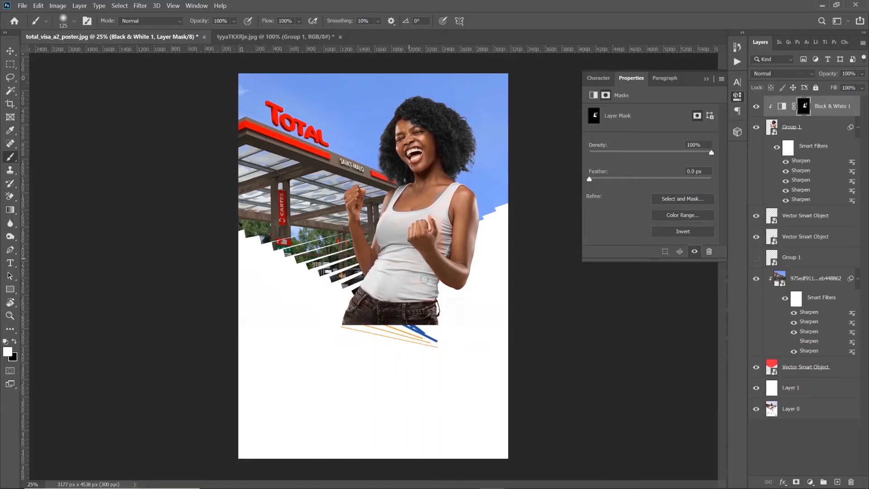
key(bracketleft)
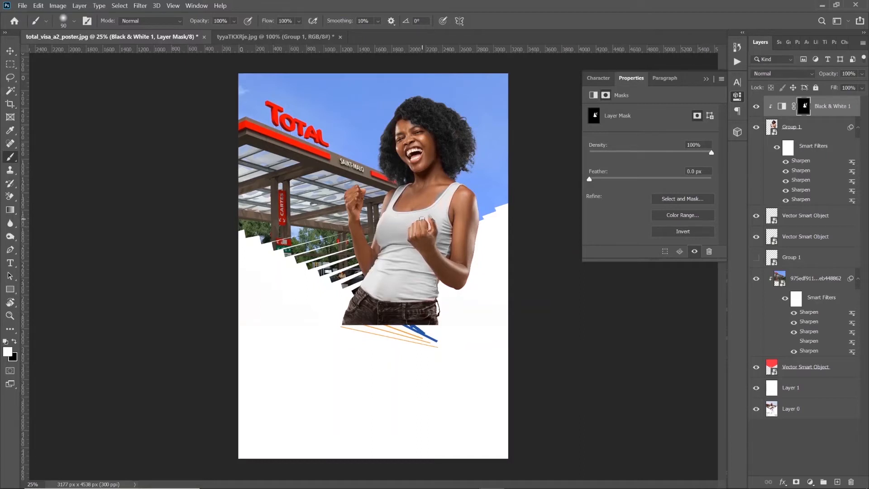
key(bracketleft)
key(bracketleft)
key(bracketleft)
key(x)
key(x)
key(x)
key(z)
key(x)
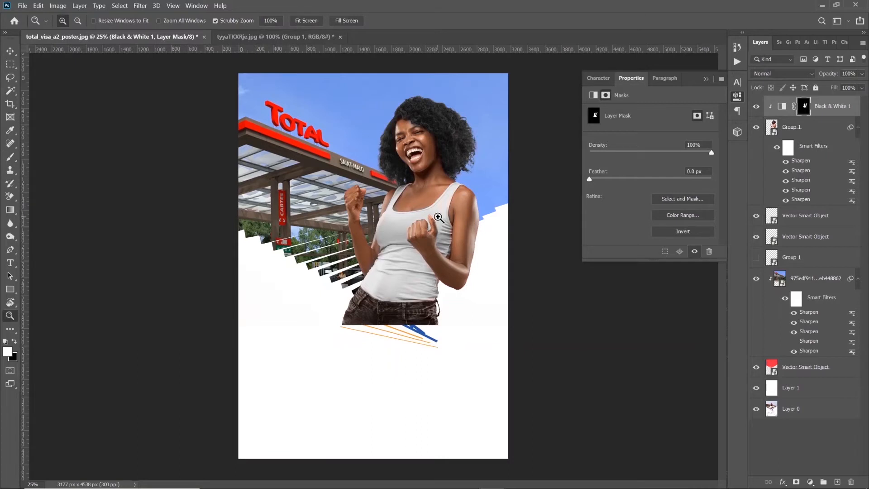
key(b)
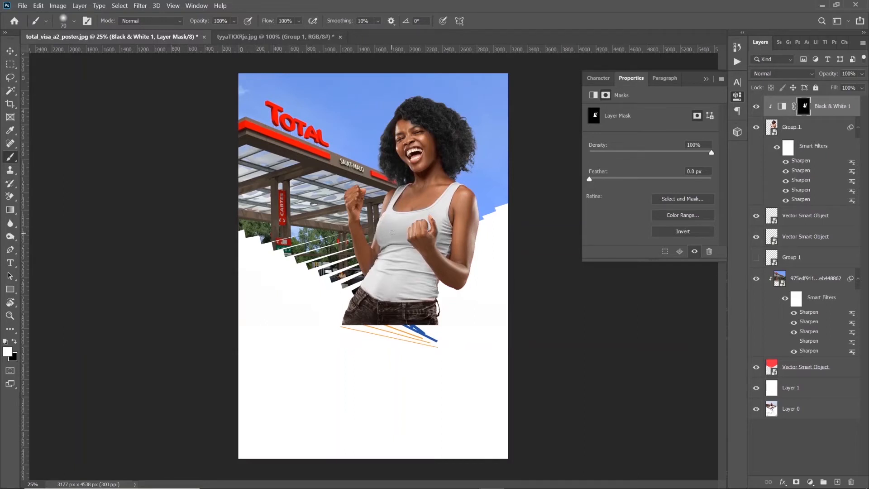
key(x)
key(x)
Group the woman's layer with its Black & White adjustment directly above the station photo and convert the group to a clipped smart object
click(818, 127)
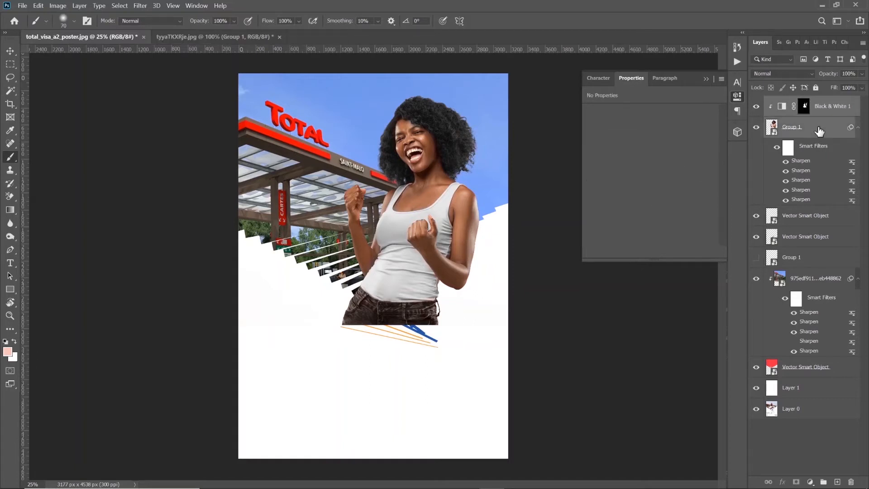
key(ctrl+g)
drag(814, 108, 818, 168)
right_click(816, 164)
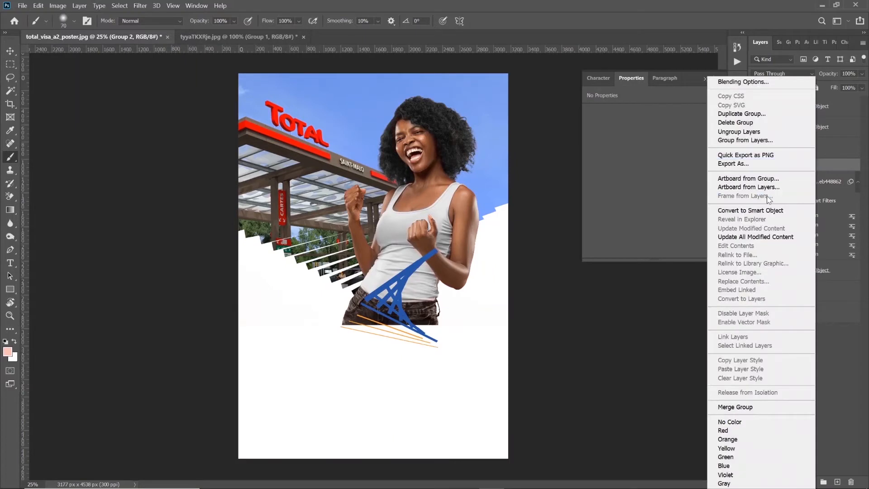
click(770, 211)
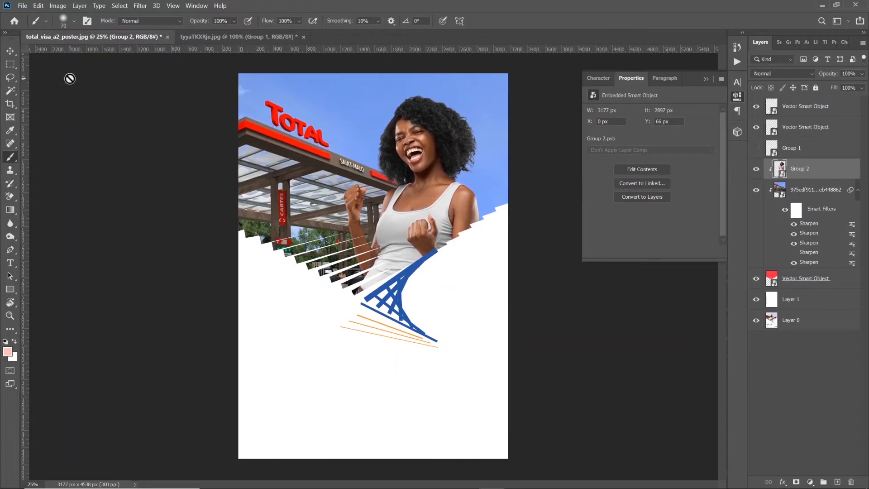
click(10, 53)
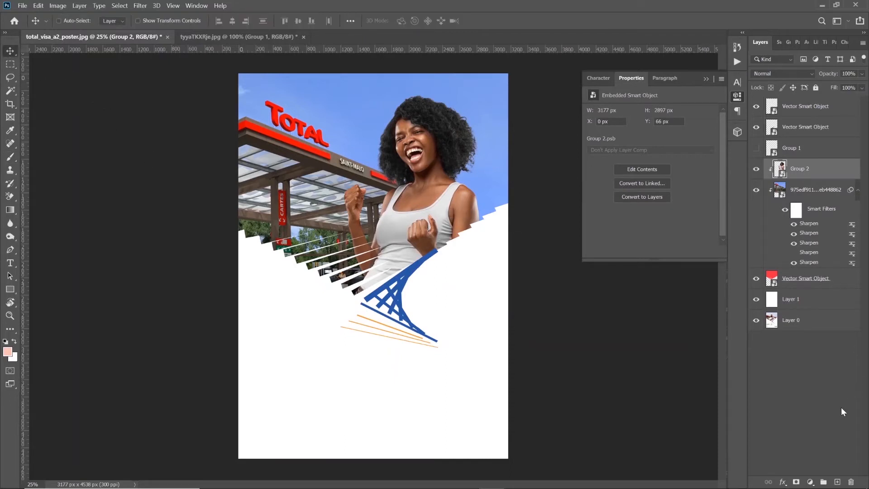
Create a new layer above the woman, fill it with neutral grey at 50% brightness, and duplicate it
click(837, 482)
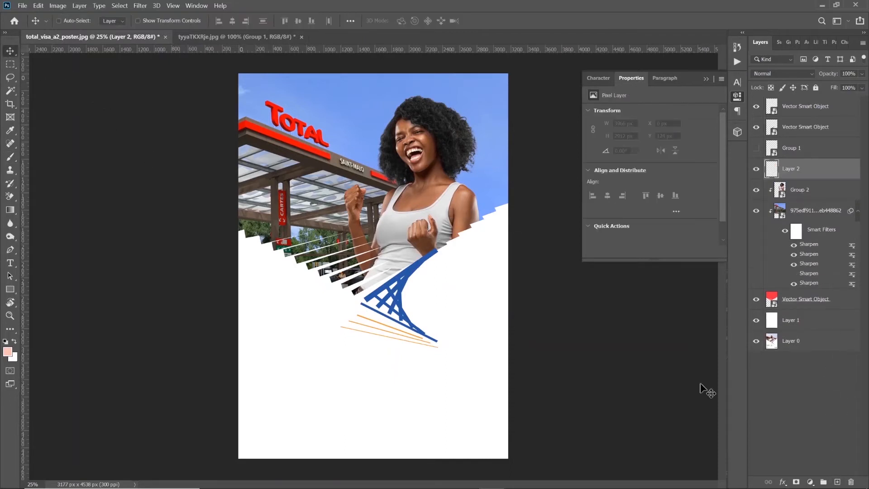
click(16, 359)
drag(613, 367, 573, 379)
double_click(780, 415)
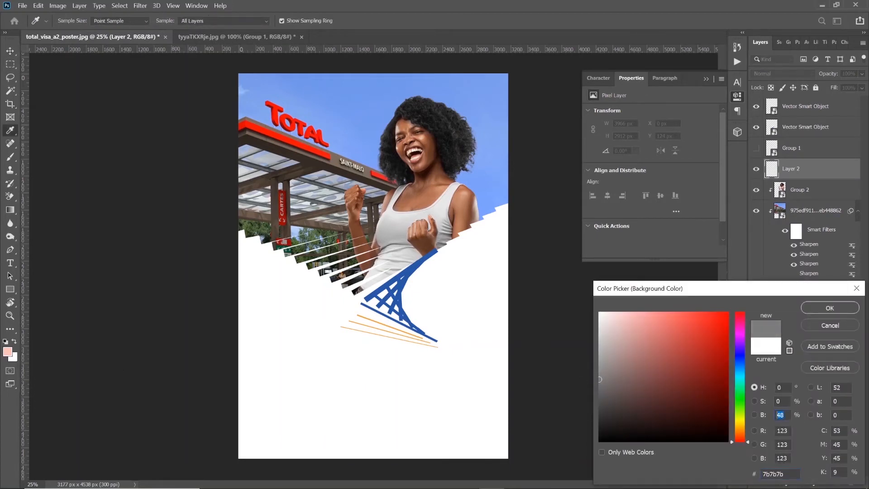
text(50)
key(Return)
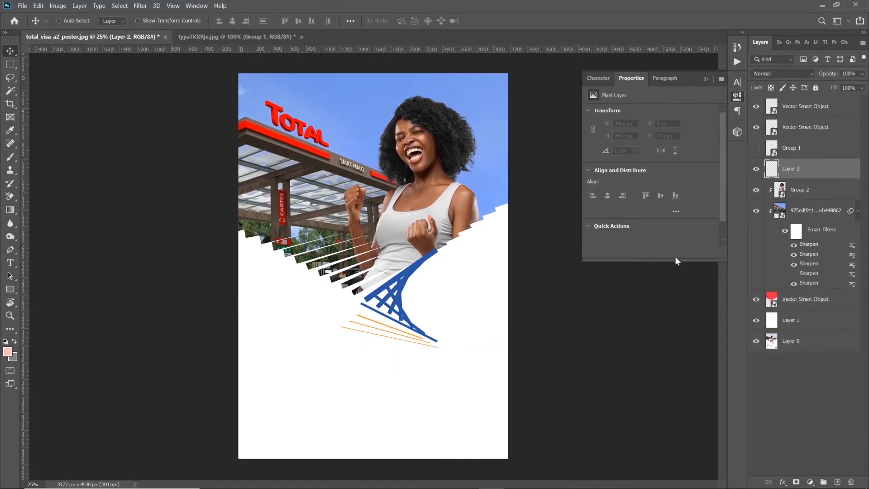
key(ctrl+BackSpace)
key(ctrl+j)
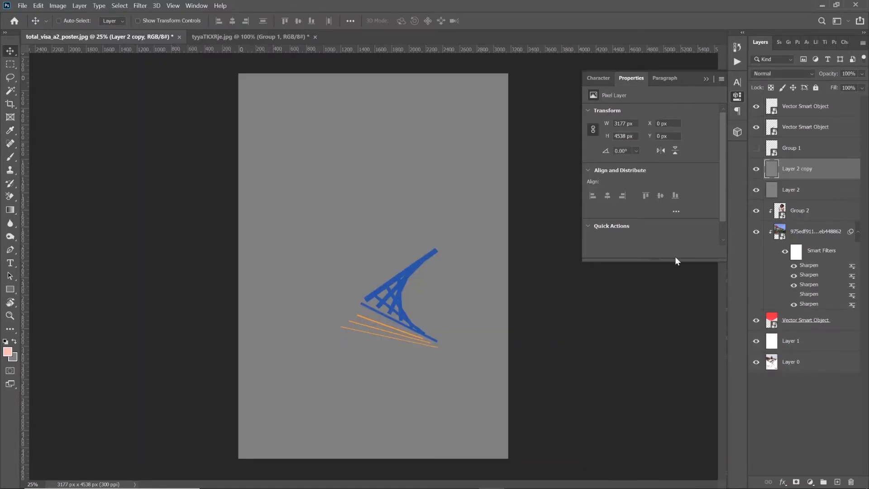
Set both grey layers to the Soft Light blend mode and clip them into the large shape above the woman
shift+click(835, 192)
click(783, 73)
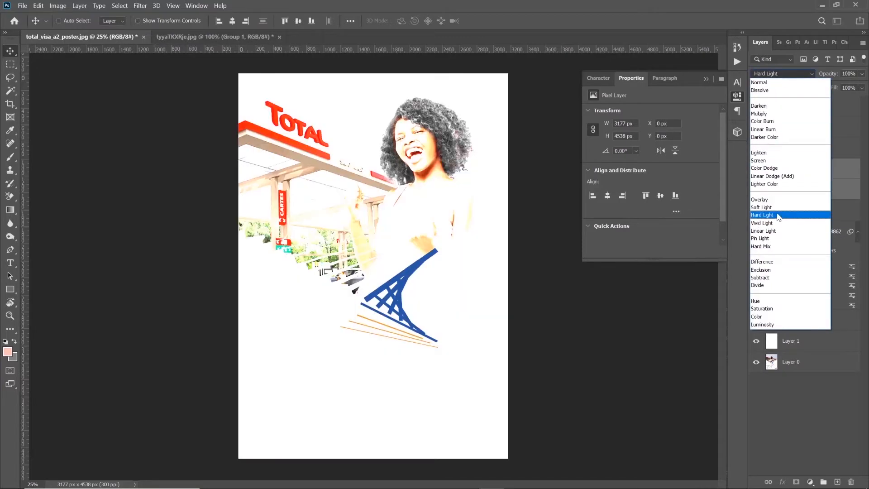
click(775, 207)
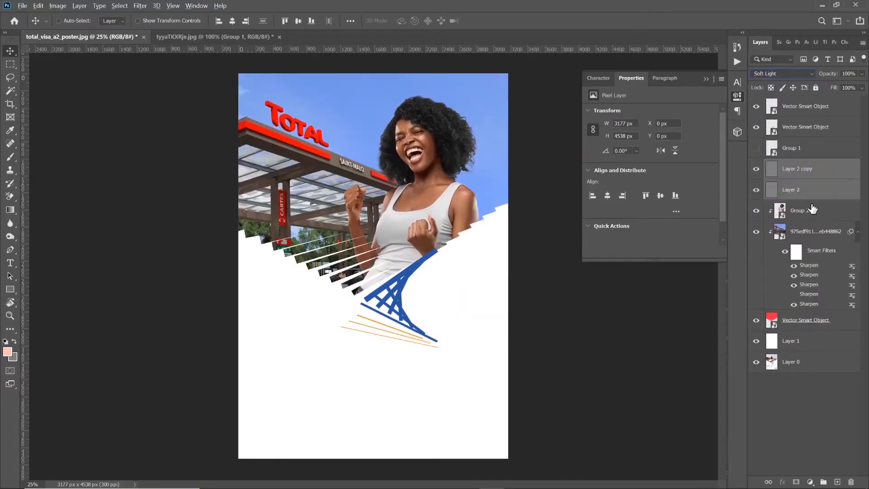
alt+click(813, 206)
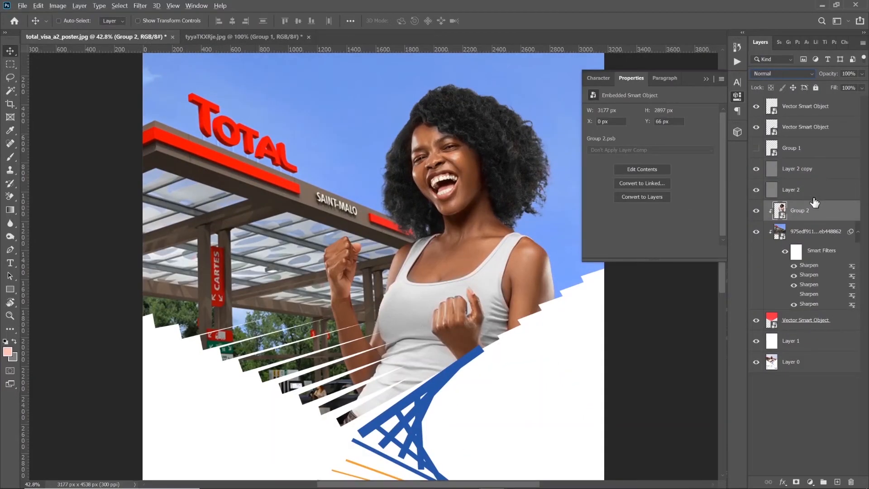
alt+click(815, 199)
alt+click(815, 179)
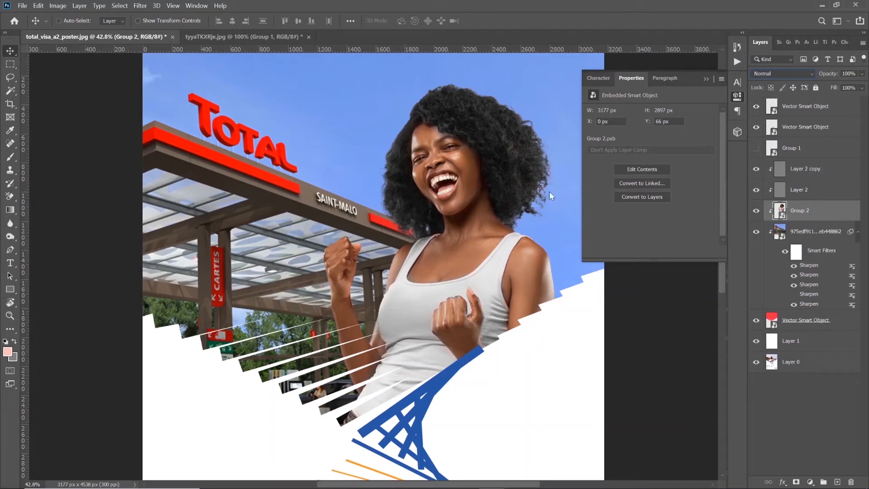
Bring the whole poster into view and collapse the Properties panel
key(z)
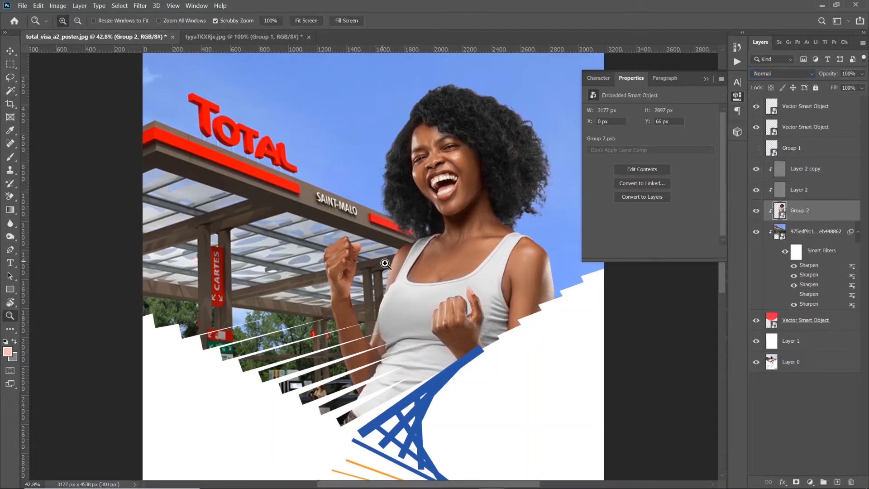
right_click(385, 264)
click(414, 273)
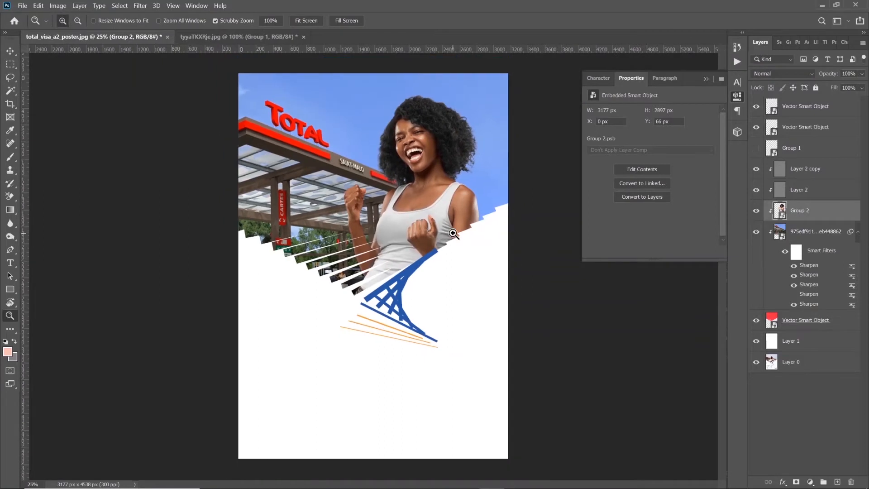
alt+click(387, 256)
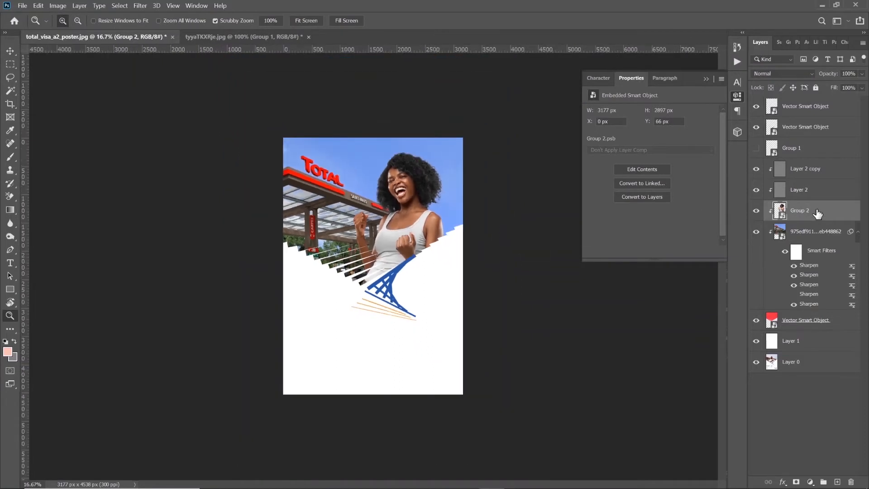
click(387, 202)
click(707, 80)
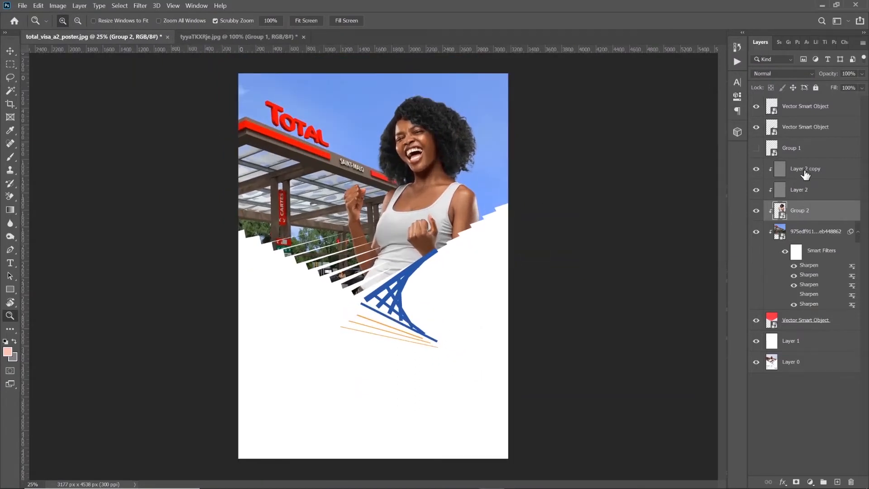
Dodge the highlights on the woman's skin on the upper grey layer, using the Midtones range at 50% exposure and varying brush sizes
click(805, 174)
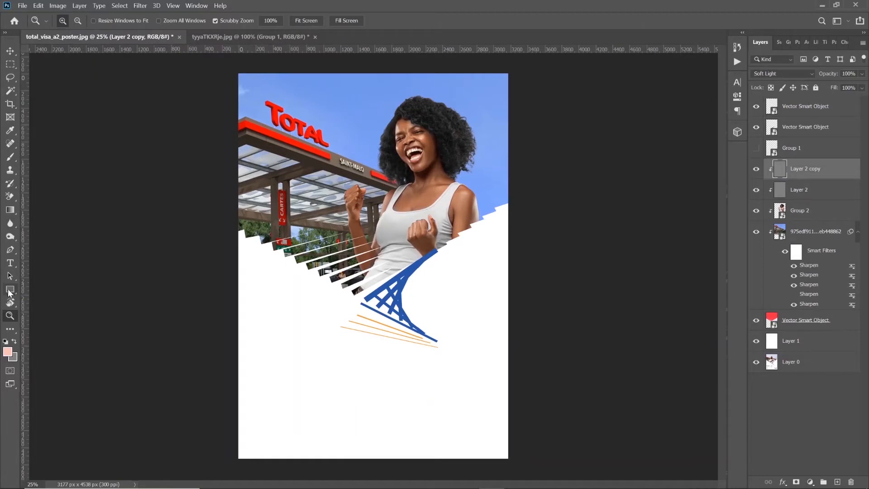
click(10, 225)
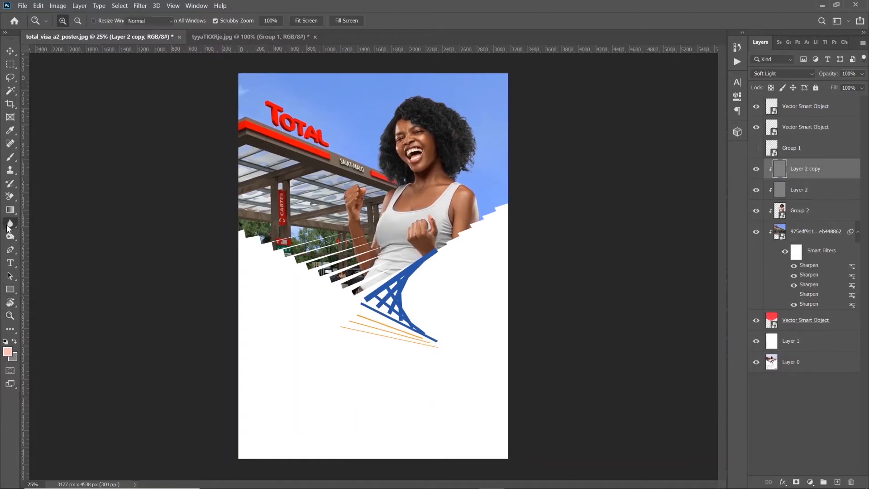
right_click(13, 225)
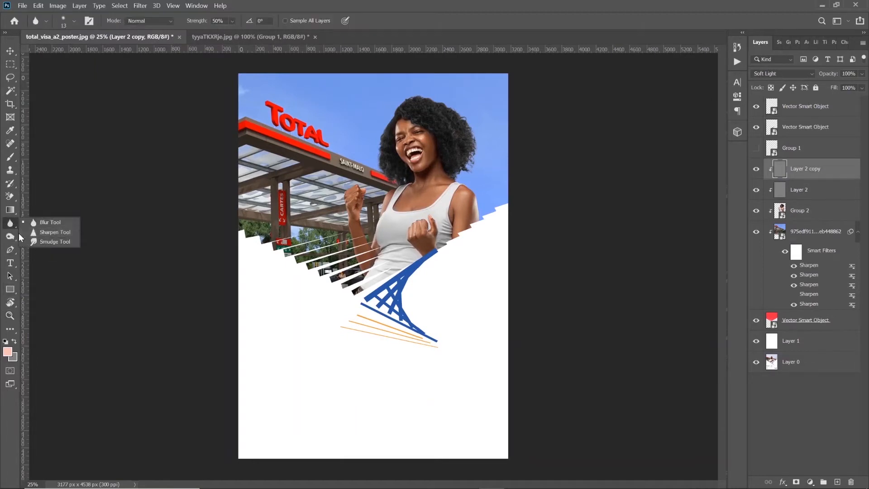
click(10, 236)
right_click(13, 236)
click(40, 236)
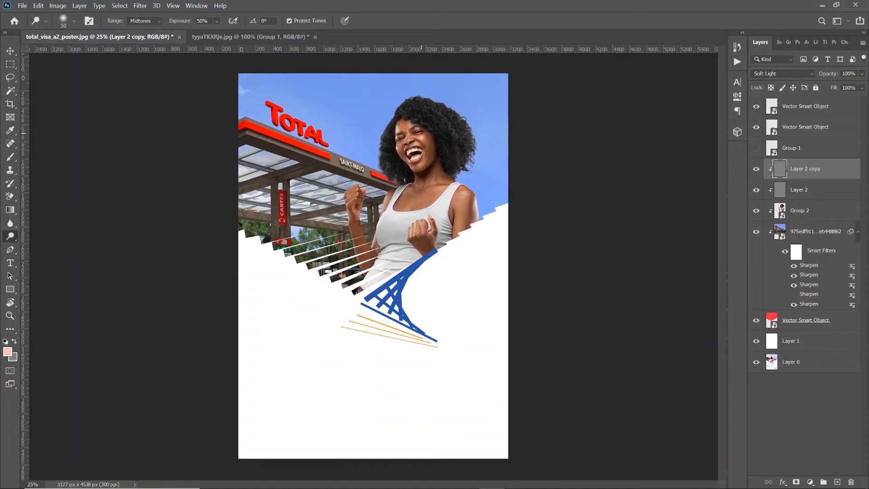
scroll(422, 138, up, 4)
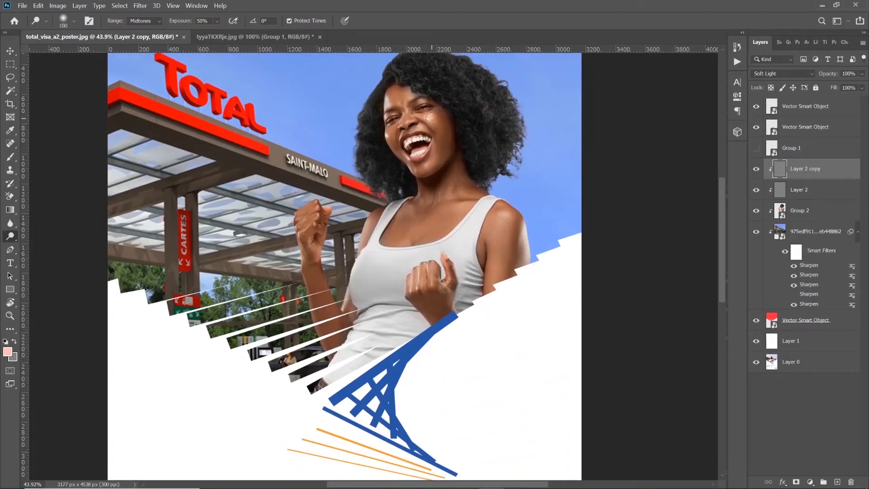
key(bracketleft)
key(bracketleft)
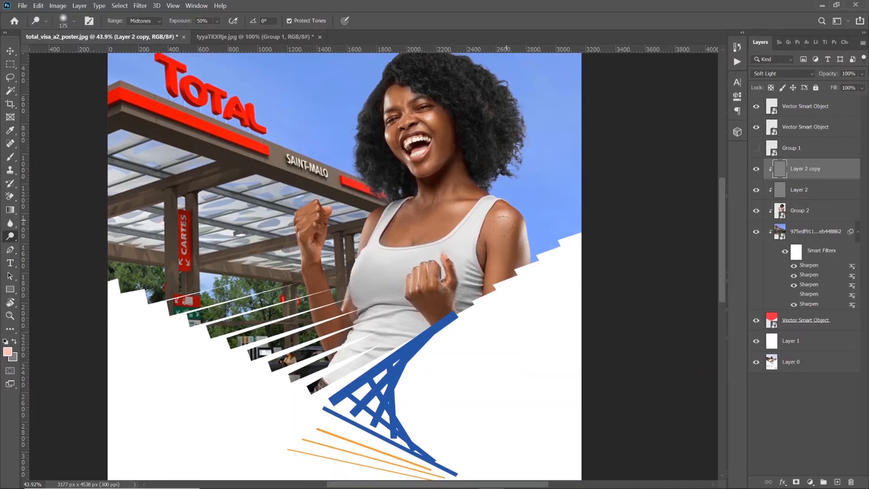
mouse_move(522, 220)
mouse_down()
mouse_move(536, 266)
mouse_move(532, 256)
mouse_up()
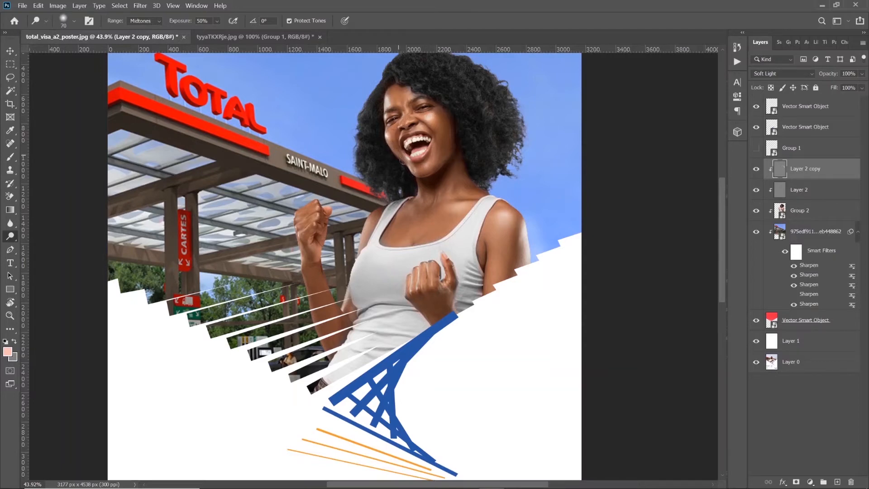
key(p)
click(10, 236)
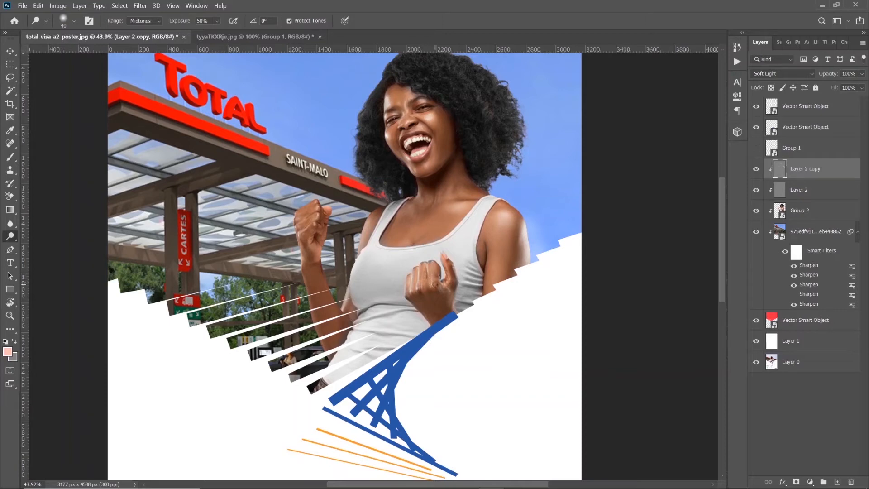
Set the Dodge tool to 72% exposure and the Highlights range, and brighten the woman's shoulder beside the tank top strap
click(217, 21)
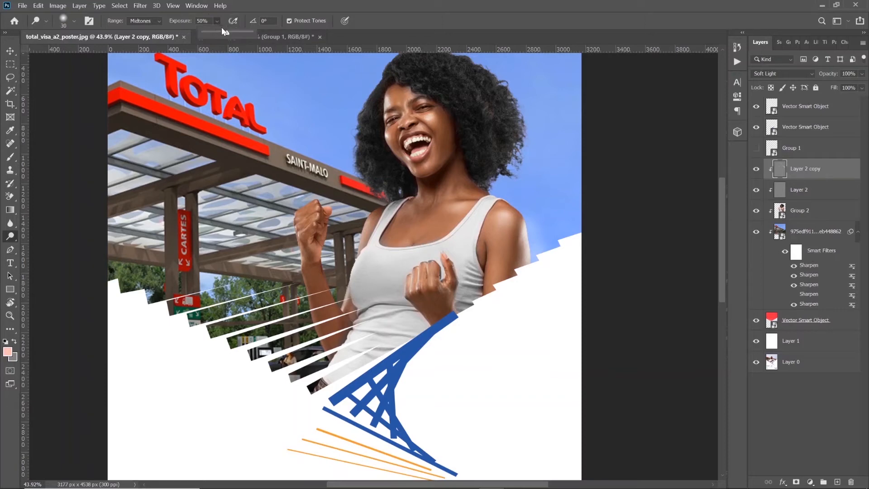
drag(227, 32, 237, 38)
click(144, 21)
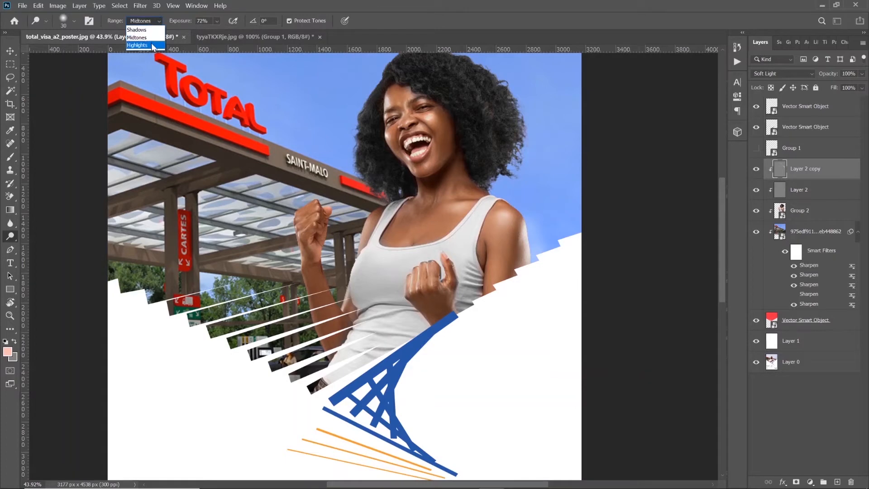
click(139, 43)
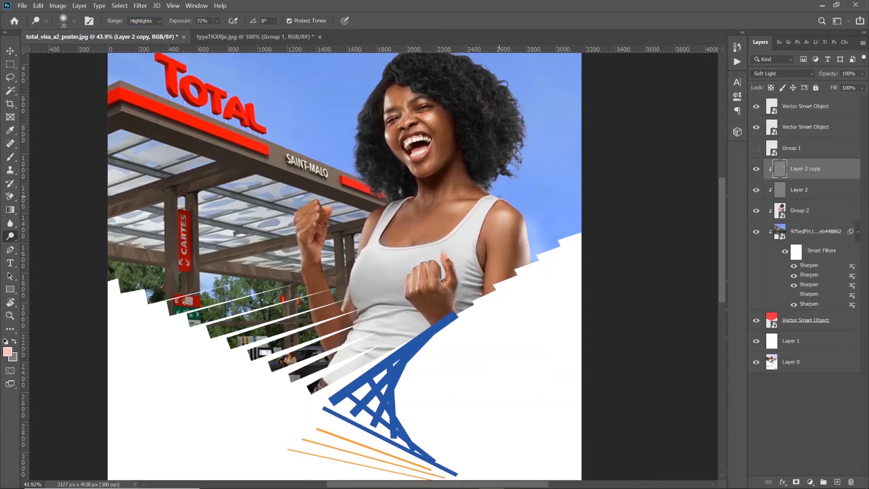
mouse_move(508, 205)
mouse_down()
mouse_move(525, 219)
mouse_move(507, 201)
mouse_up()
Compare the poster with the upper grey dodge layer hidden and shown, and lower that layer's opacity to 49%
key(z)
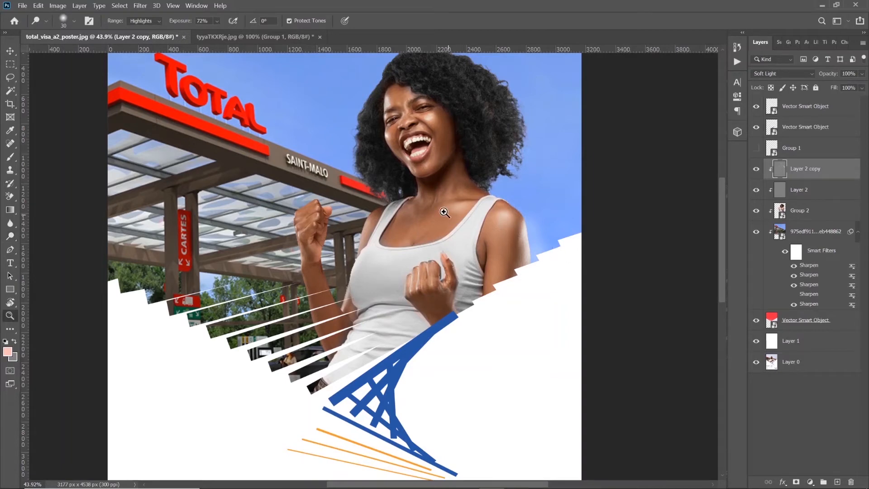
right_click(434, 206)
click(457, 211)
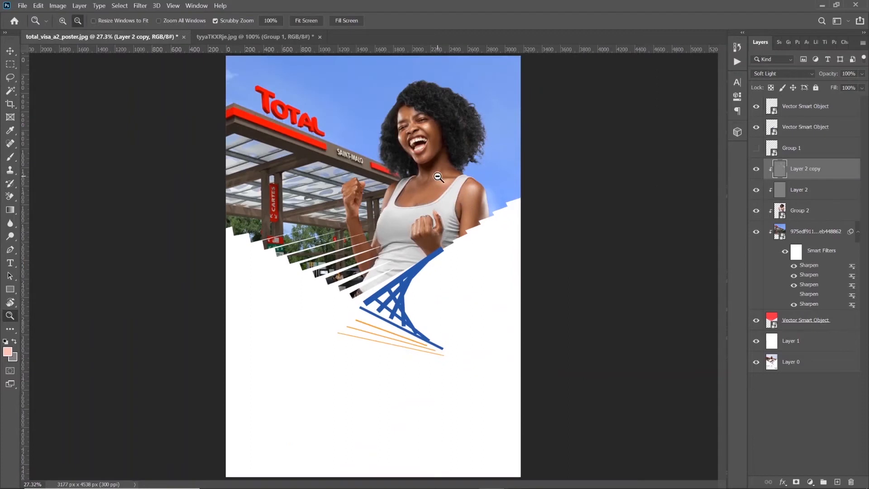
alt+click(392, 285)
click(755, 170)
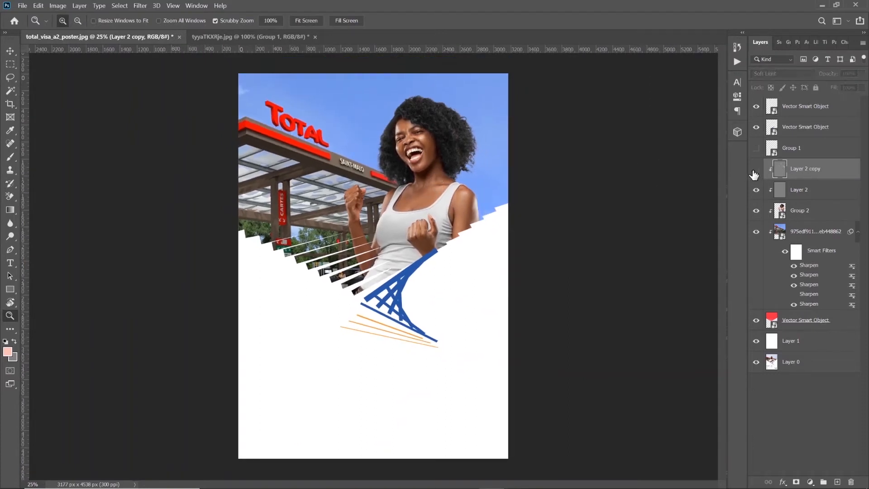
click(756, 170)
click(756, 170)
click(755, 170)
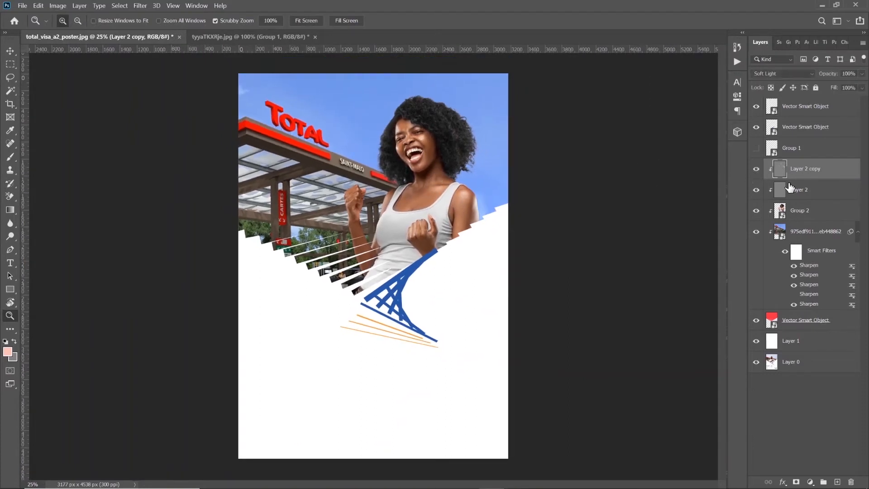
click(861, 74)
Burn the shadows on the woman's face and neck on the lower grey layer, using Midtones, 50% exposure and brush size 200
click(803, 190)
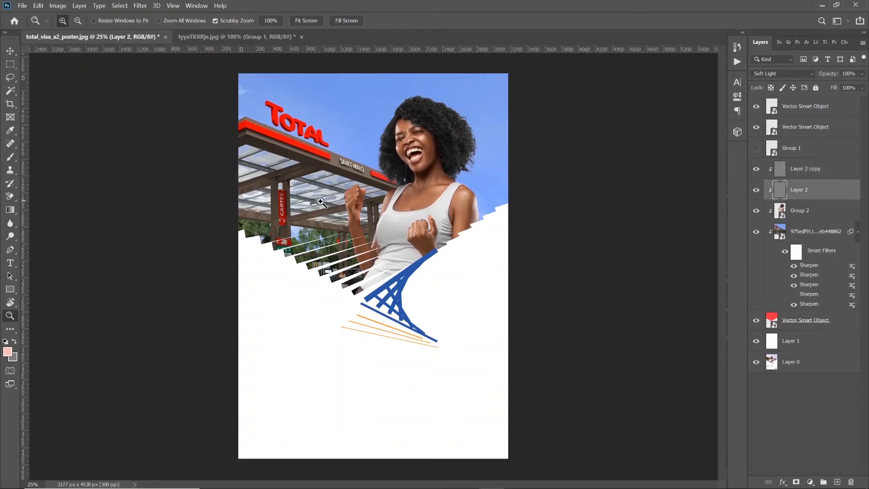
click(379, 199)
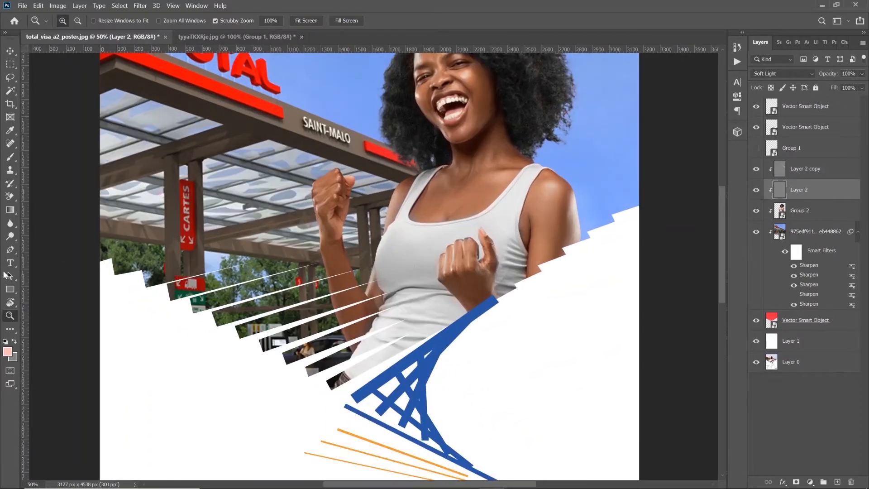
right_click(10, 237)
click(45, 246)
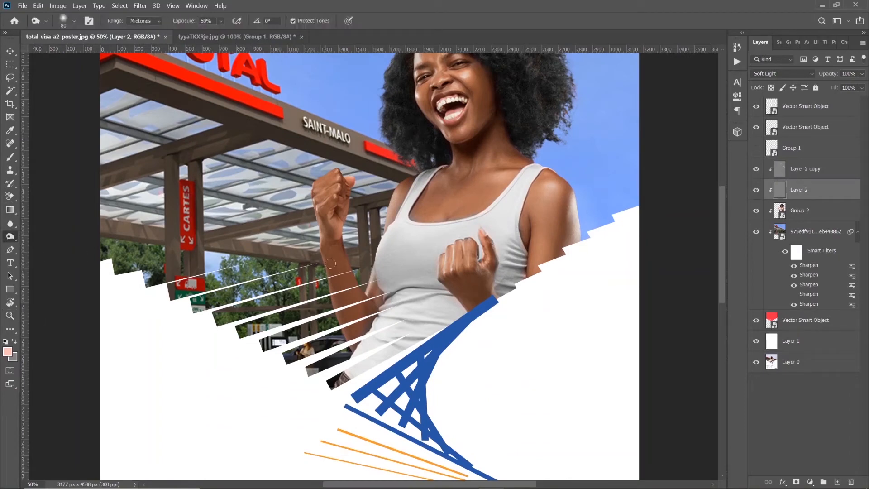
key(bracketright)
key(bracketright)
key(bracketright)
key(bracketright)
key(bracketright)
key(bracketright)
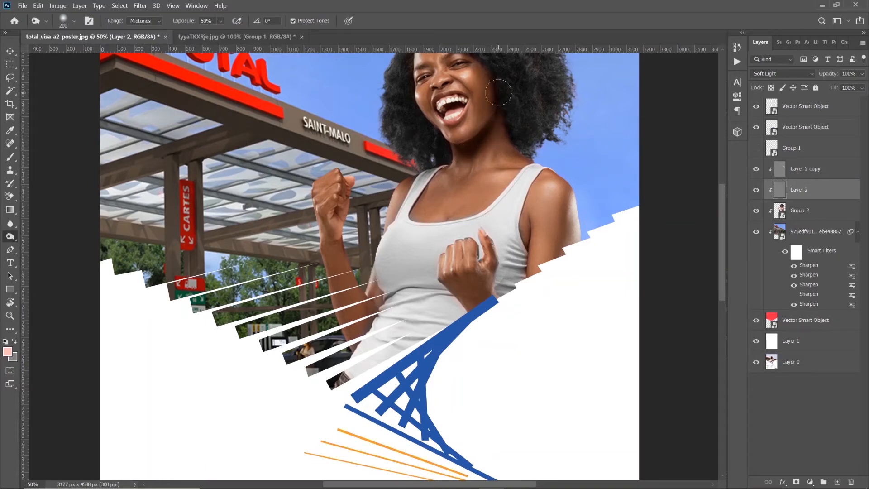
scroll(500, 113, up, 2)
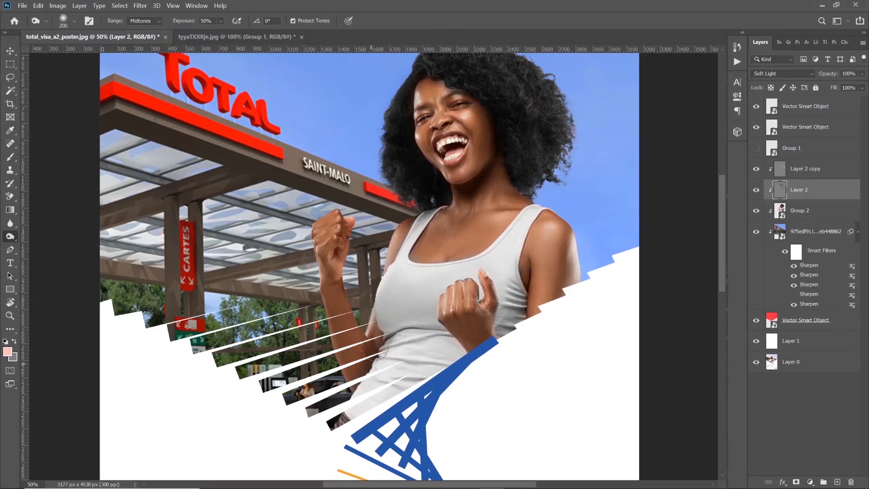
Burn the shadows along the woman's raised forearm, upper chest and neck on the lower grey layer, reducing the brush size for finer areas
drag(365, 308, 372, 315)
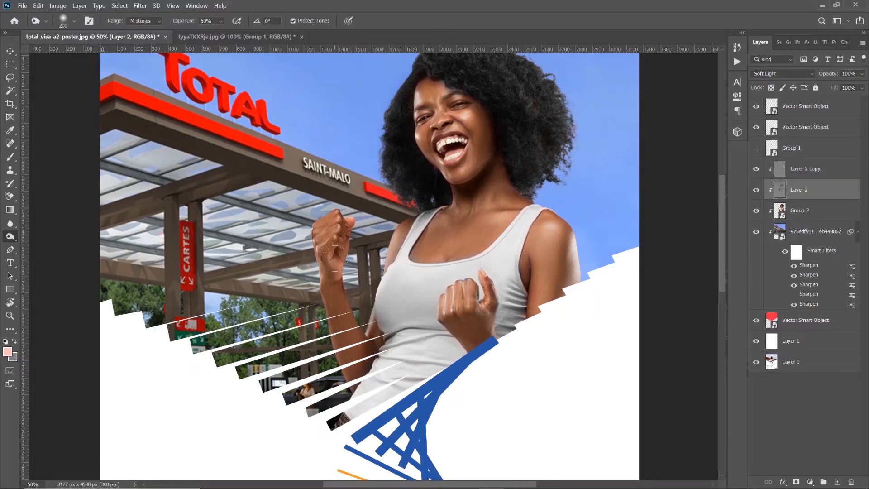
mouse_move(360, 229)
mouse_down()
mouse_move(352, 264)
mouse_move(361, 317)
mouse_up()
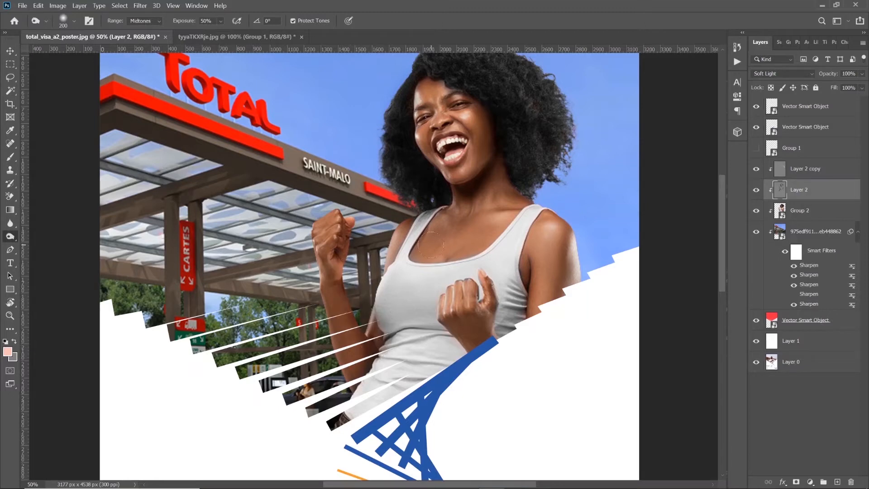
mouse_move(426, 253)
mouse_down()
mouse_move(449, 266)
mouse_move(489, 253)
mouse_move(513, 221)
mouse_move(479, 255)
mouse_move(504, 225)
mouse_up()
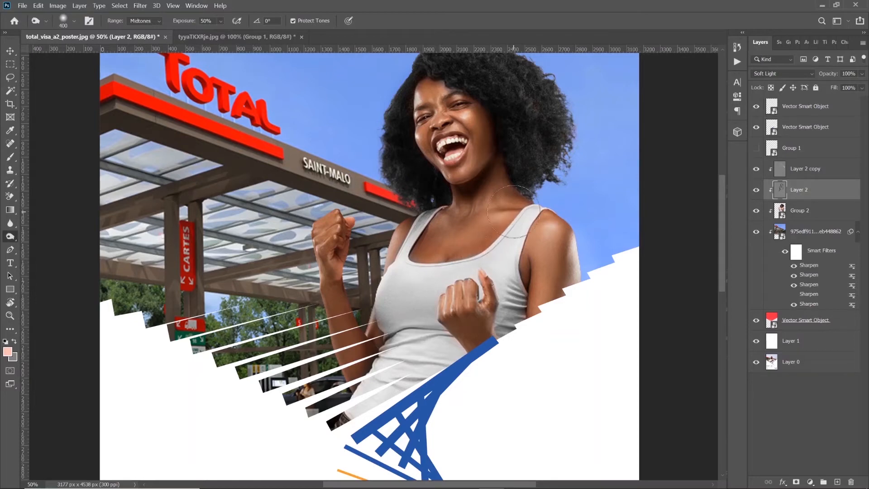
key(bracketleft)
key(bracketleft)
mouse_move(487, 211)
mouse_down()
mouse_move(523, 211)
mouse_move(496, 218)
mouse_up()
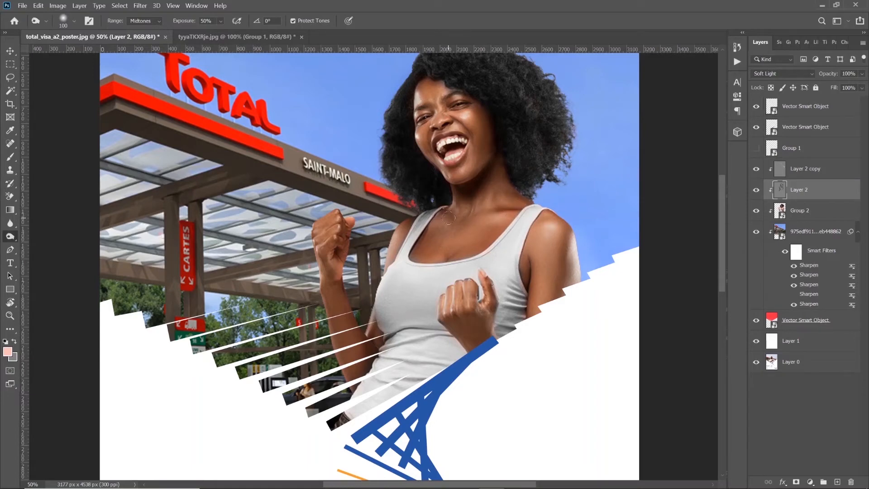
key(bracketleft)
key(bracketleft)
key(bracketleft)
View the whole poster and compare it with the burn and dodge layers each hidden and shown
key(z)
right_click(467, 206)
click(487, 213)
alt+click(433, 182)
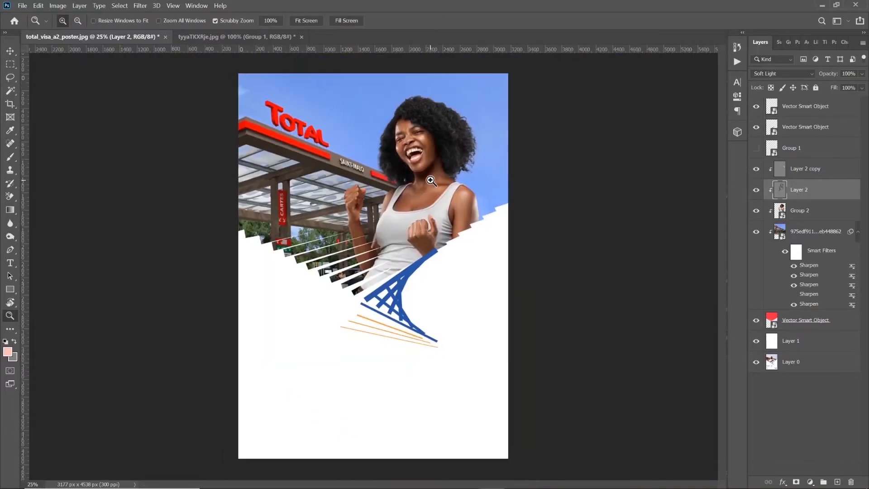
click(406, 215)
alt+click(406, 189)
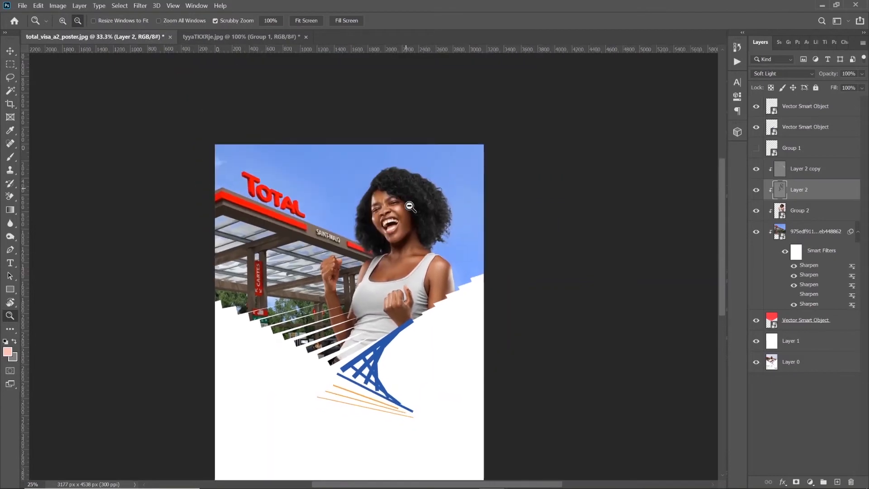
alt+click(406, 189)
right_click(324, 333)
click(365, 339)
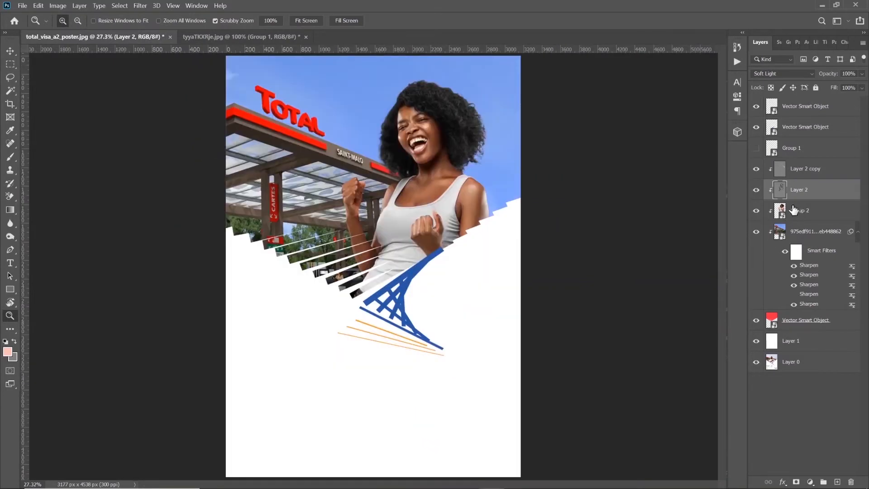
click(756, 191)
click(756, 190)
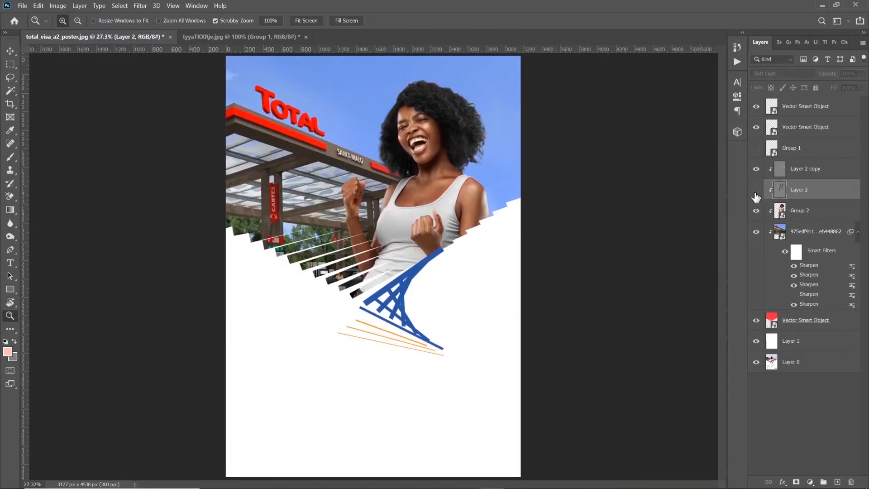
click(756, 191)
click(756, 191)
click(757, 212)
click(757, 211)
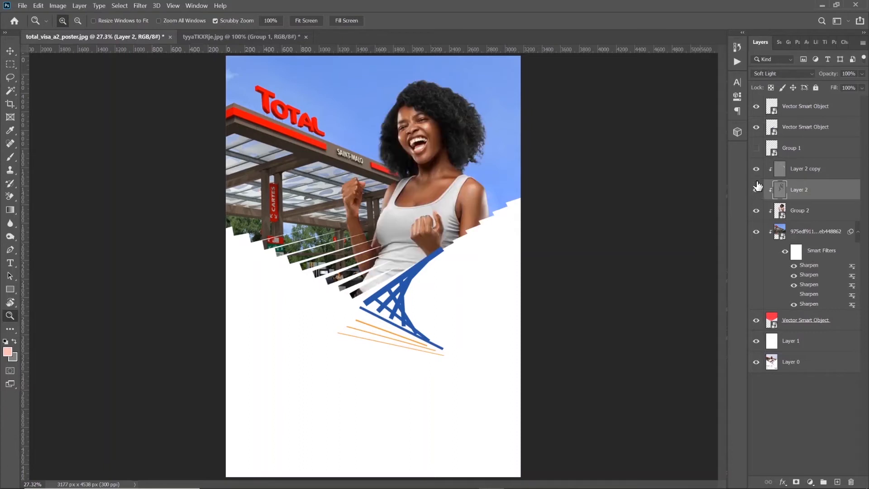
click(757, 170)
click(757, 171)
Create a new empty layer clipped directly above the upper grey dodge layer
click(814, 170)
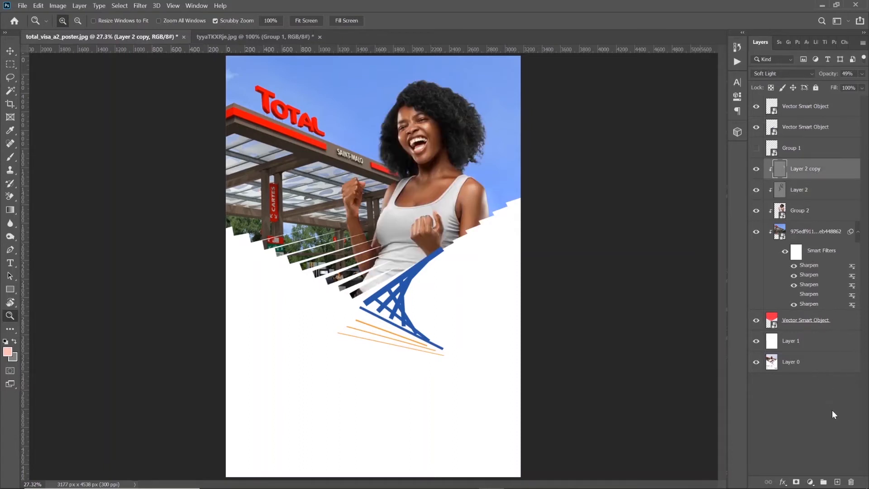
click(837, 481)
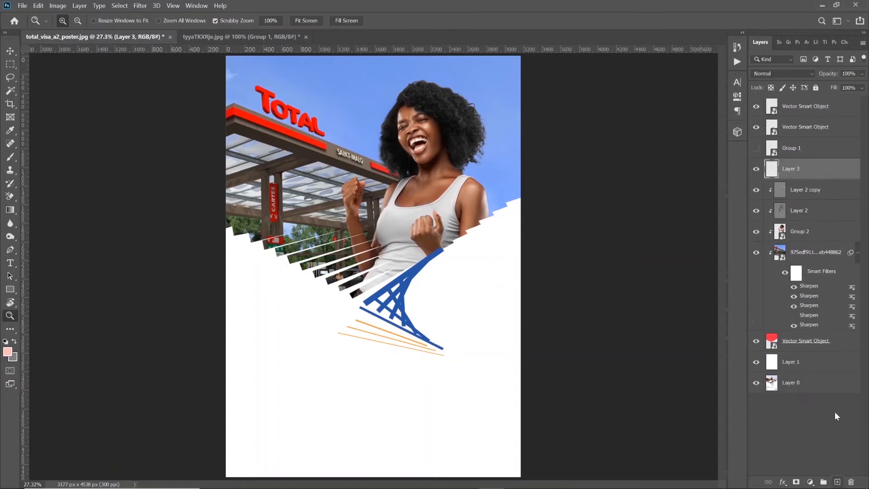
Add an empty layer directly above Layer 3 and set the foreground colour to white
click(10, 157)
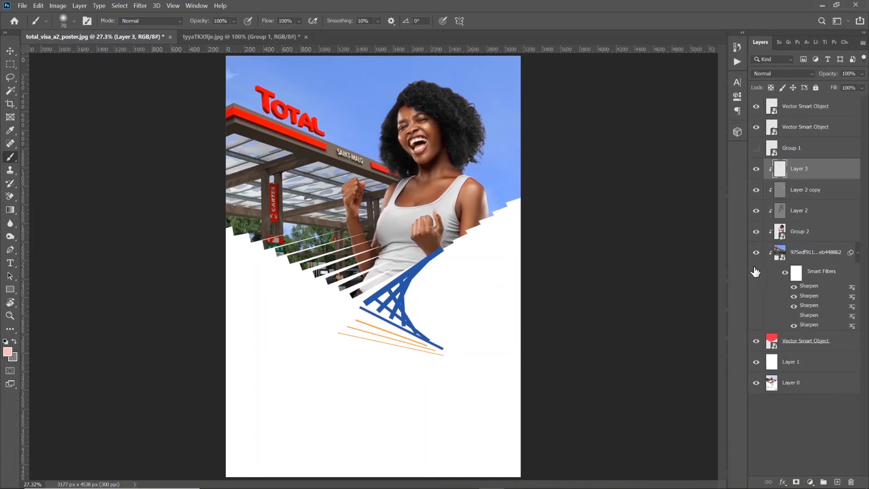
click(821, 252)
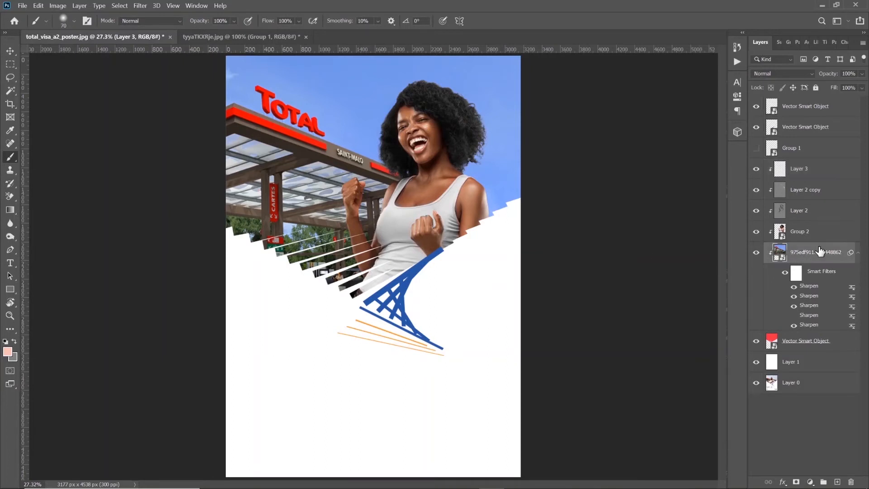
click(822, 170)
click(837, 482)
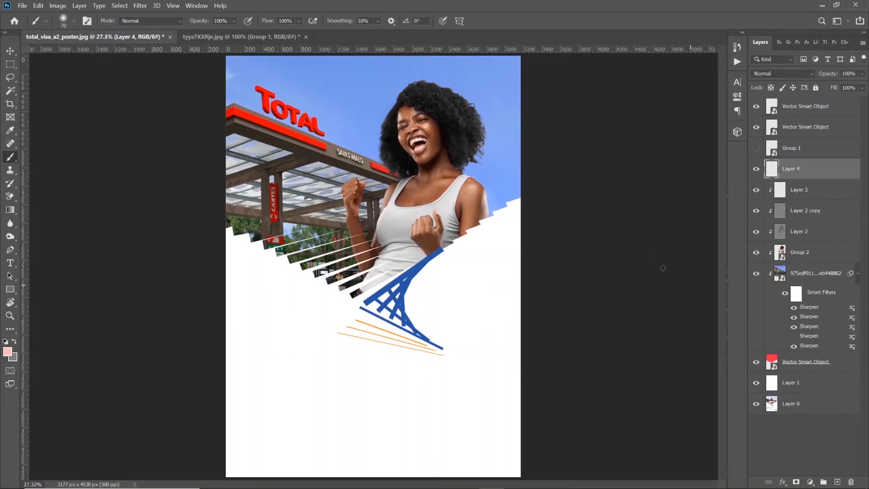
key(d)
key(x)
key(p)
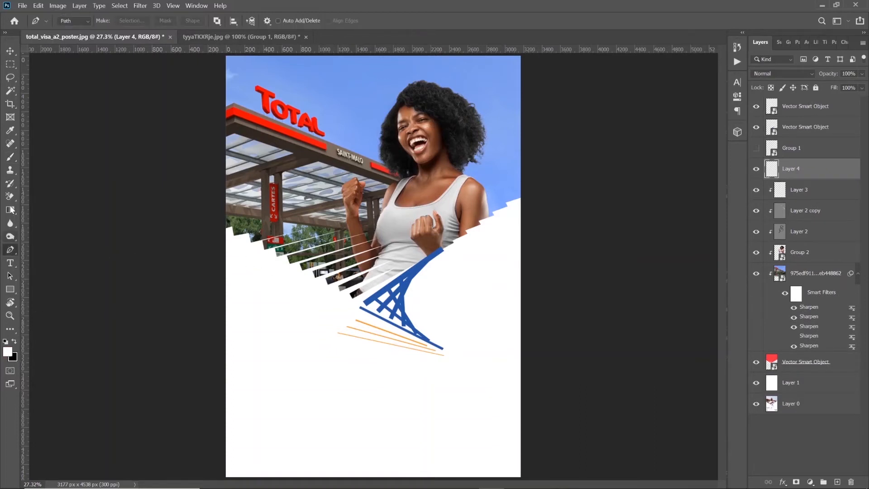
Enlarge the soft Brush to size 2500 for painting a large glow
click(11, 158)
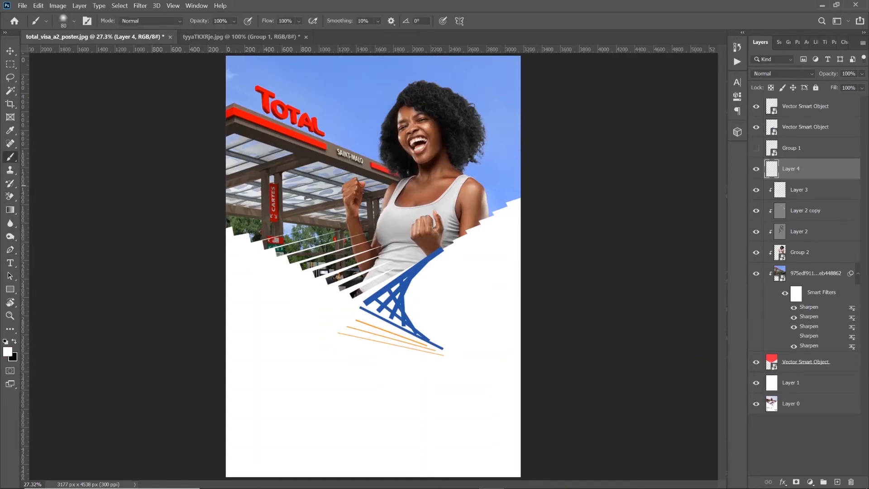
key(bracketright)
key(bracketright)
key(bracketright)
key(bracketright)
key(bracketright)
key(bracketright)
key(bracketright)
key(bracketright)
key(bracketright)
key(bracketright)
key(bracketright)
key(bracketright)
key(bracketright)
key(bracketright)
key(bracketright)
key(bracketright)
key(bracketright)
key(bracketright)
key(bracketright)
key(bracketright)
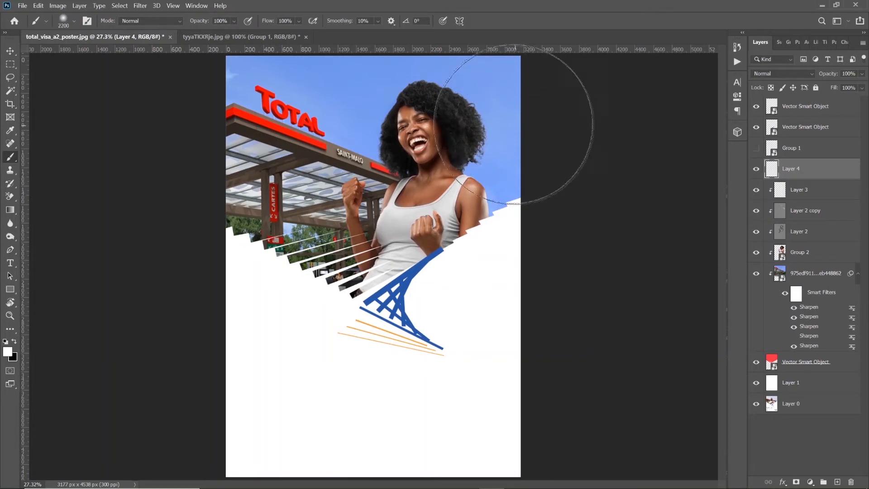
key(bracketright)
key(bracketright)
key(bracketright)
Try a white glow beside the woman's hair in Color and Luminosity blend modes, and delete the trial layer
click(498, 125)
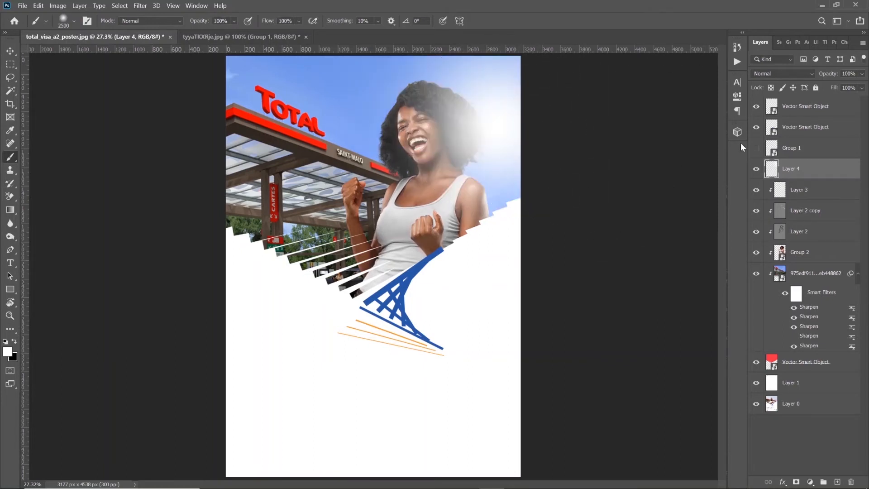
click(775, 73)
click(794, 167)
key(Down)
key(Down)
key(Down)
key(Down)
key(Down)
key(Down)
key(Down)
key(Down)
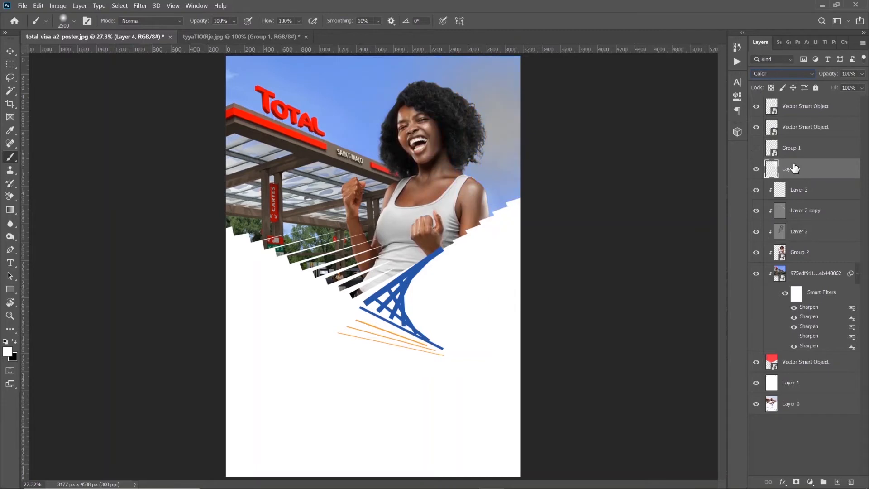
key(Down)
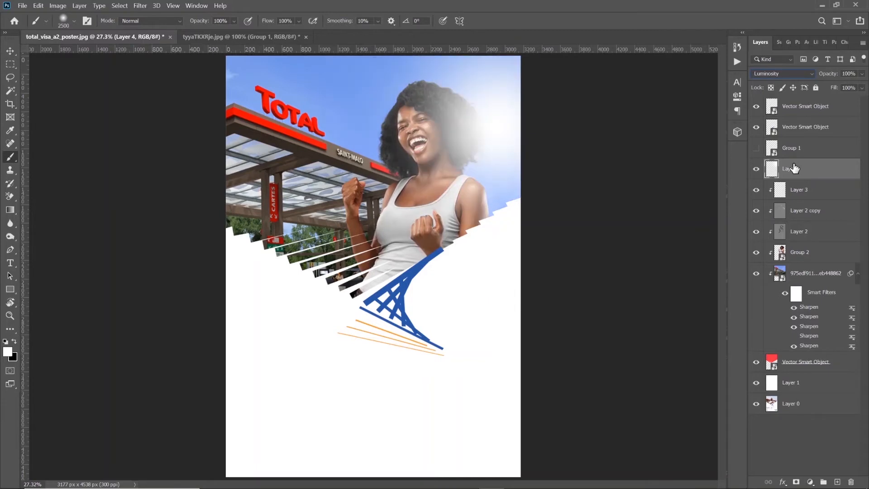
key(Up)
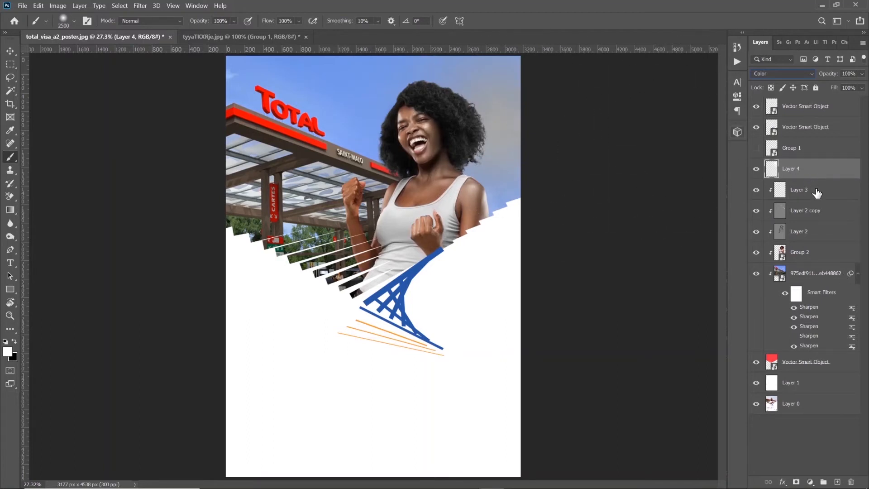
click(850, 482)
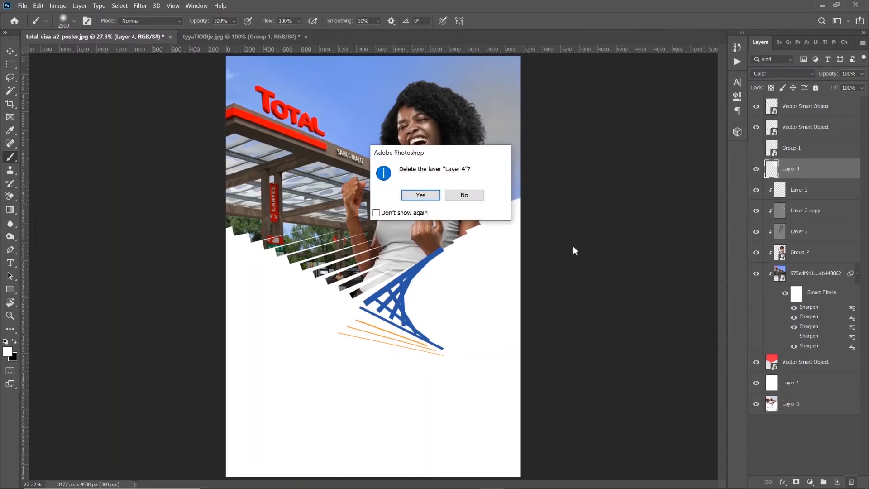
click(423, 199)
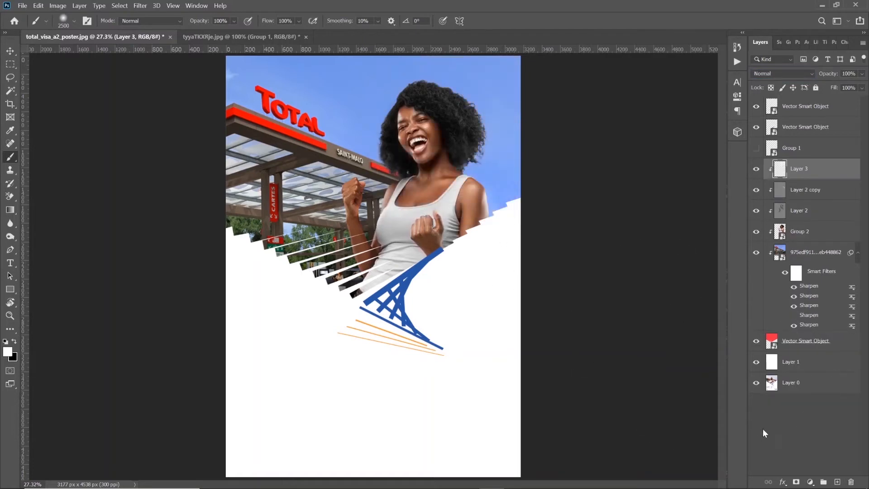
Paint a soft cyan #3be0f9 glow over the sky and the woman's hair on a new layer above Layer 3
click(838, 483)
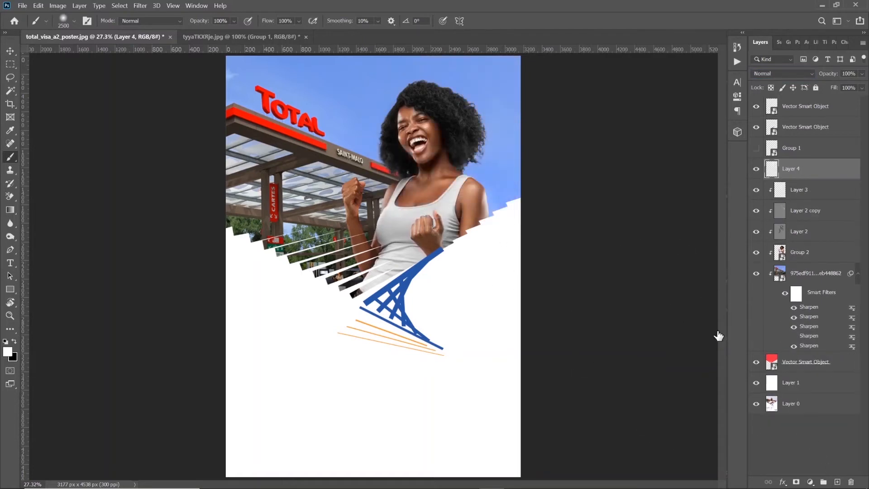
alt+click(502, 109)
click(7, 351)
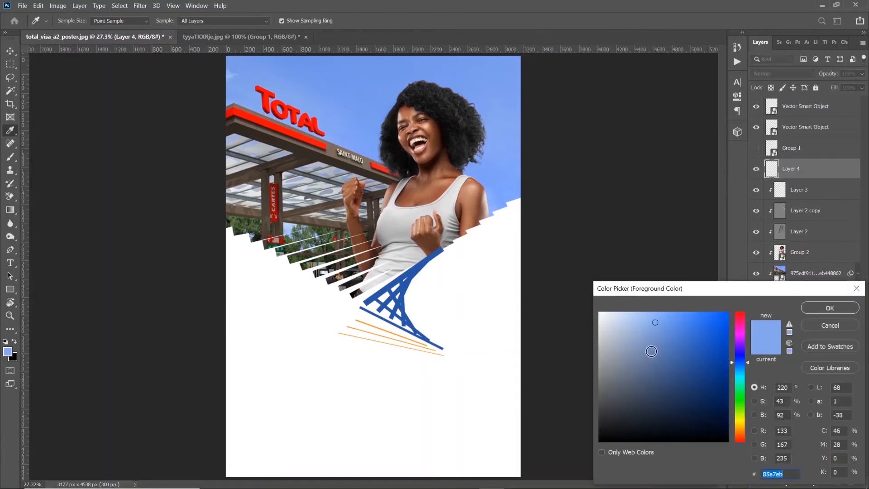
click(735, 373)
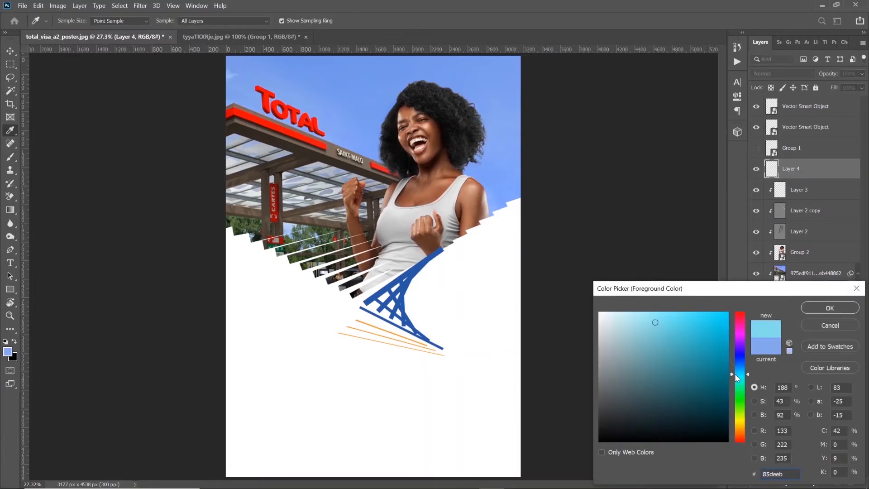
drag(694, 319, 700, 313)
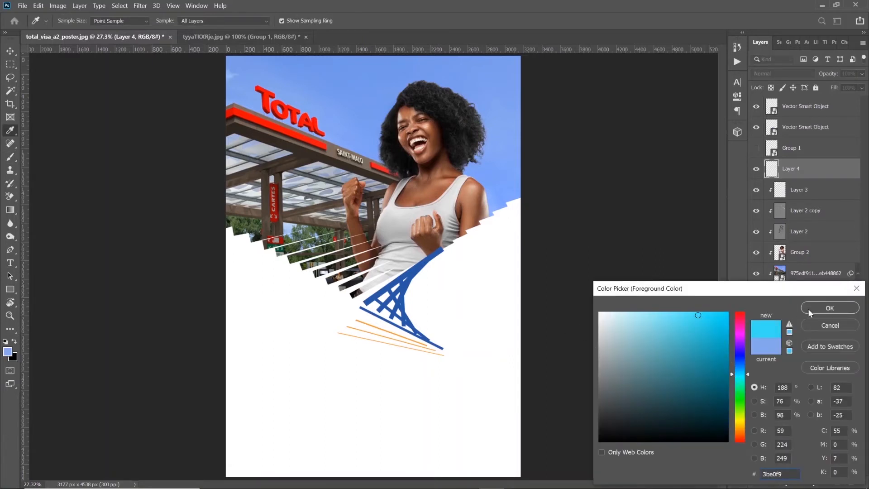
click(830, 308)
key(b)
click(492, 134)
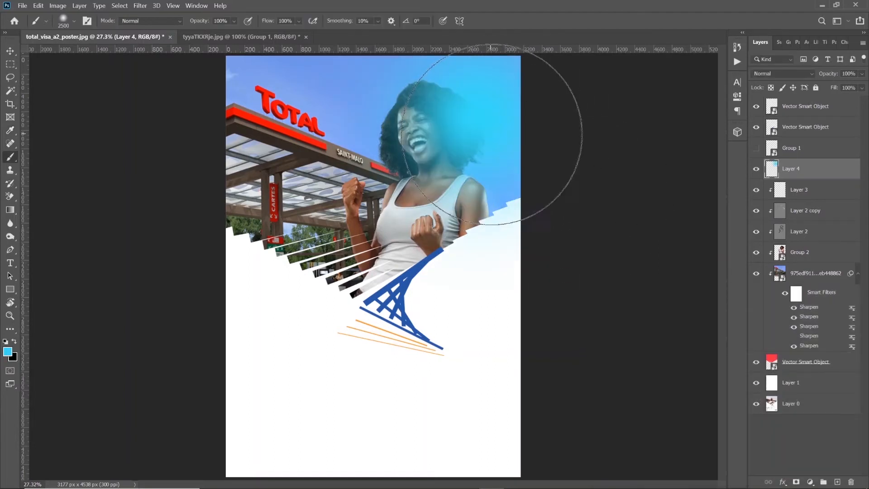
Try successive blend modes on the cyan glow layer up to Saturation and compare the poster with the layer hidden and shown
click(777, 75)
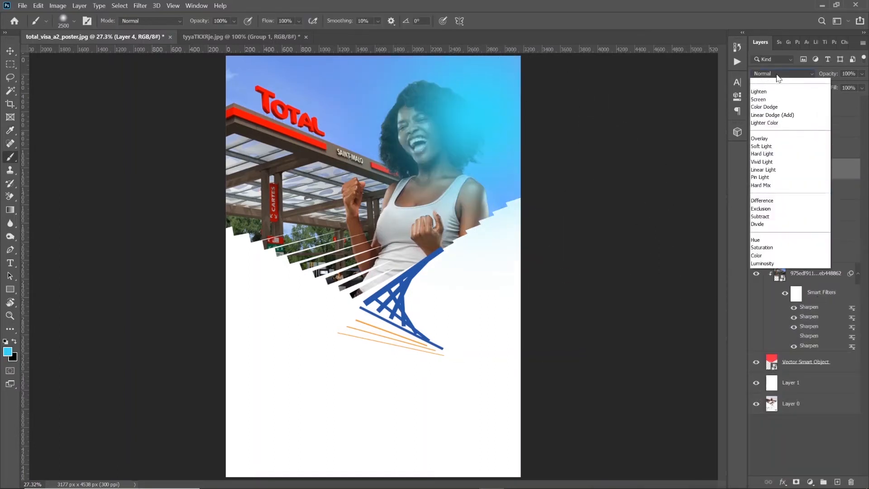
click(780, 94)
key(Down)
key(Down)
key(Down)
key(Down)
key(Down)
key(Down)
key(Down)
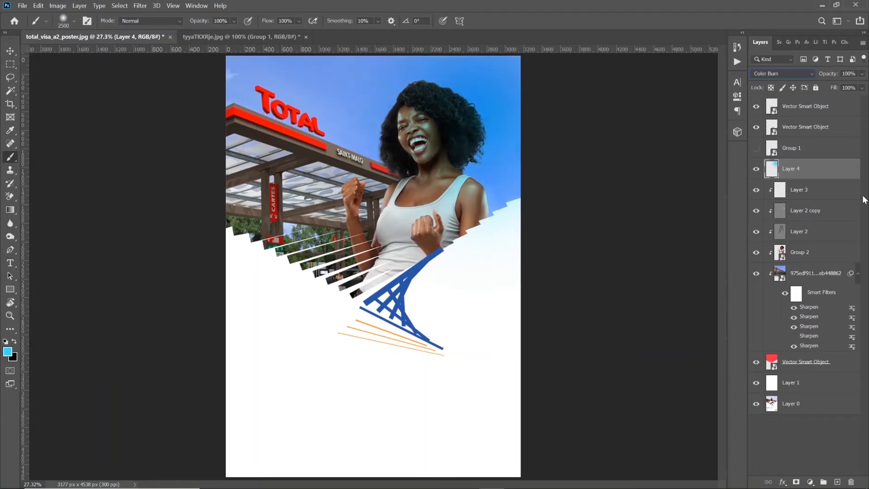
key(Down)
key(Down)
key(Down)
key(Down)
key(Down)
key(Down)
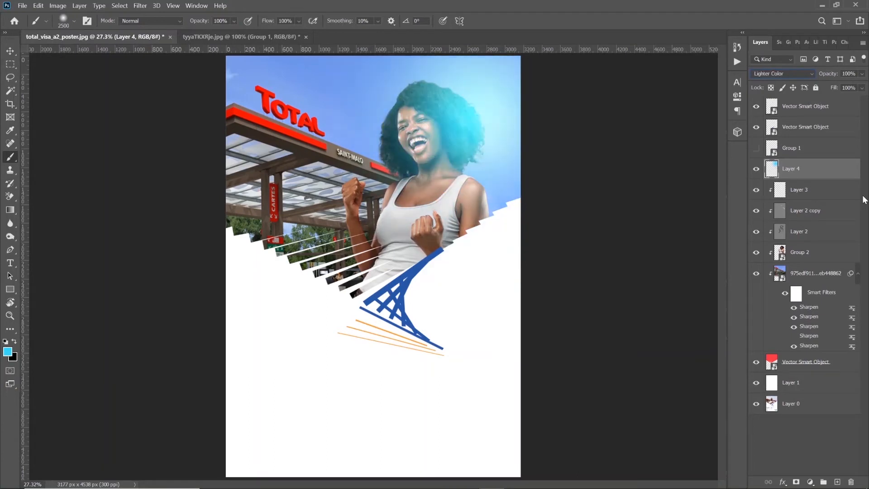
key(Down)
key(Down)
key(Down)
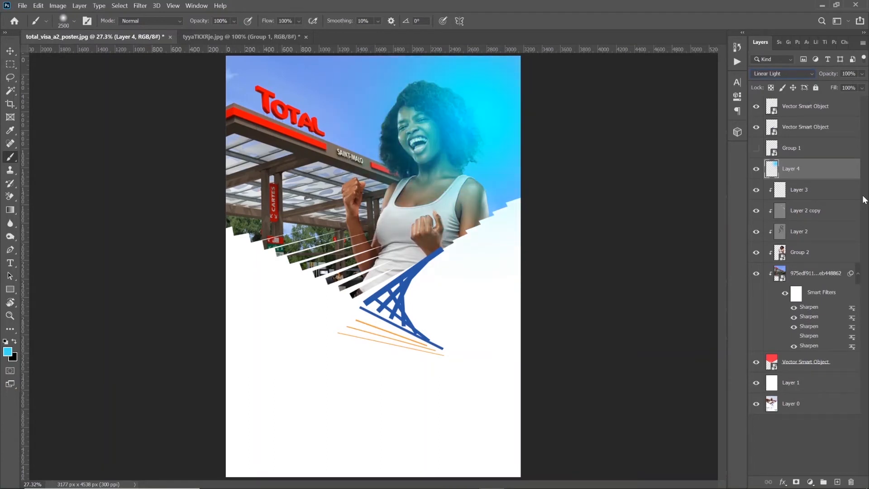
key(Down)
key(Down)
key(Down)
key(Down)
key(Down)
key(Down)
key(Down)
key(Down)
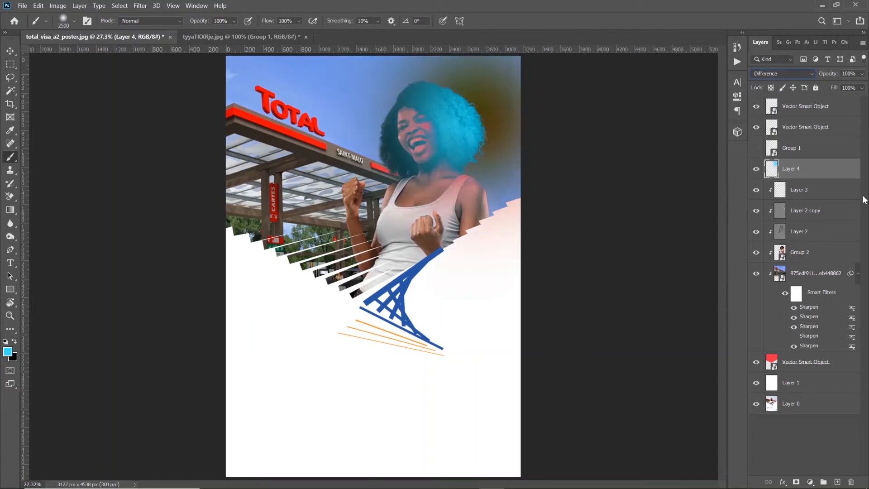
key(Up)
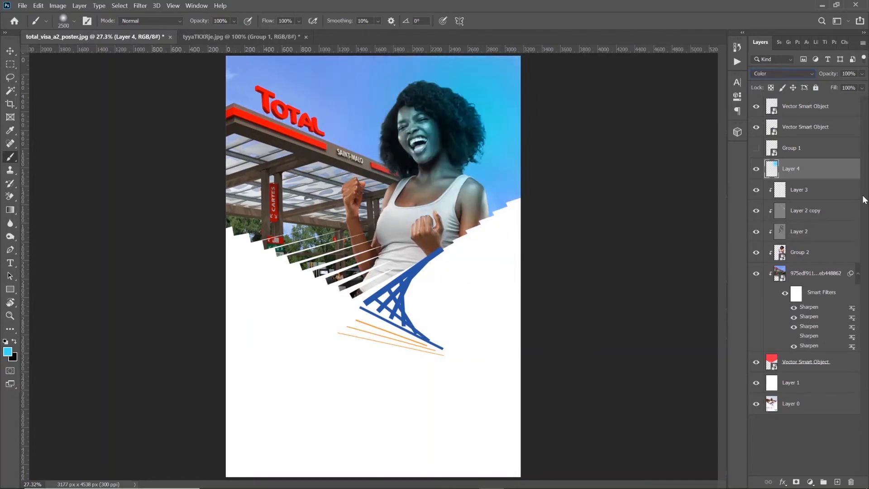
key(Down)
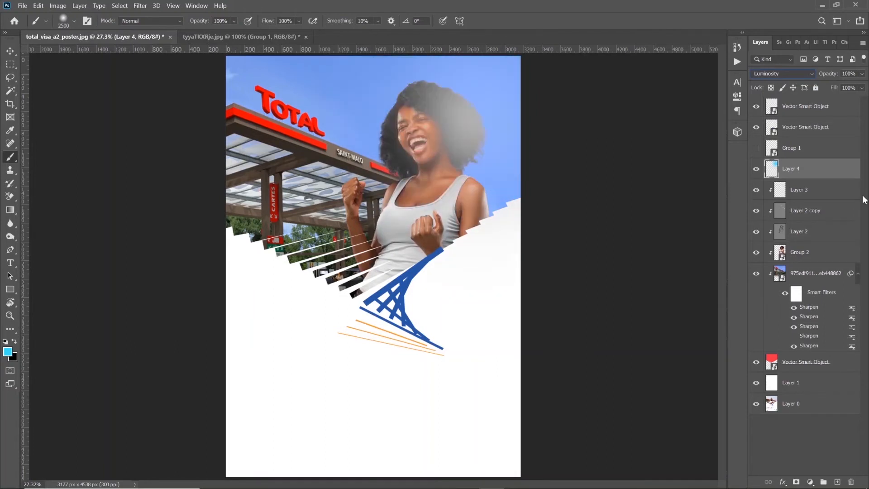
key(Up)
key(Up)
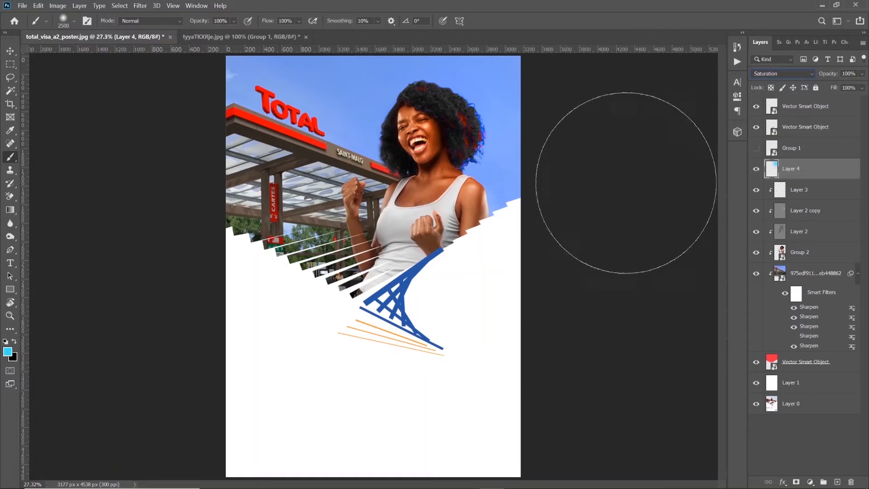
click(757, 170)
click(757, 171)
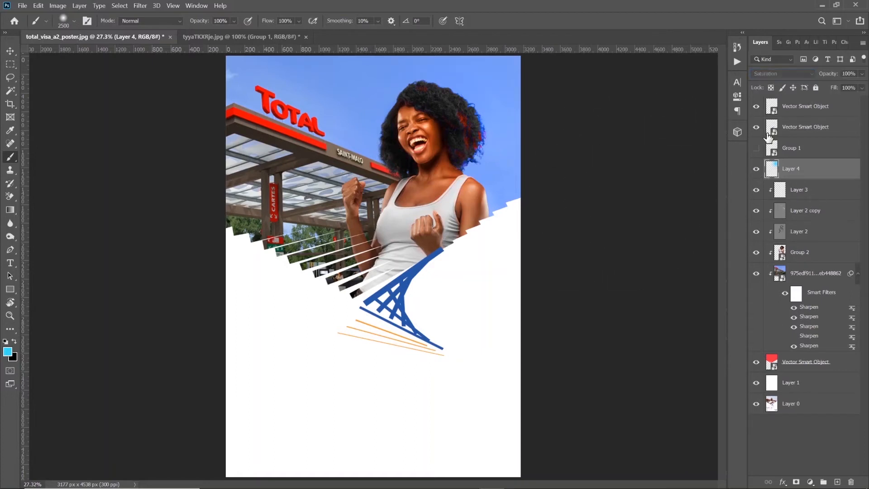
Test Divide and Pin Light on the cyan glow layer and set its blend mode to Hard Light
click(781, 74)
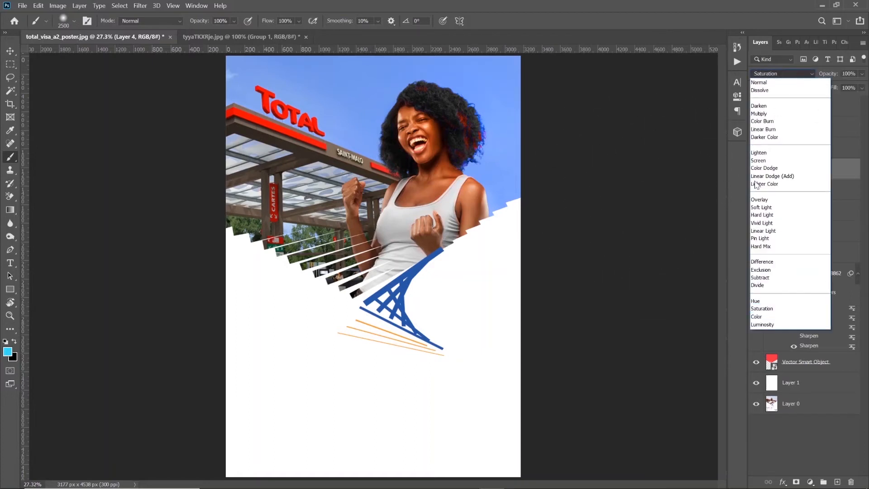
click(760, 287)
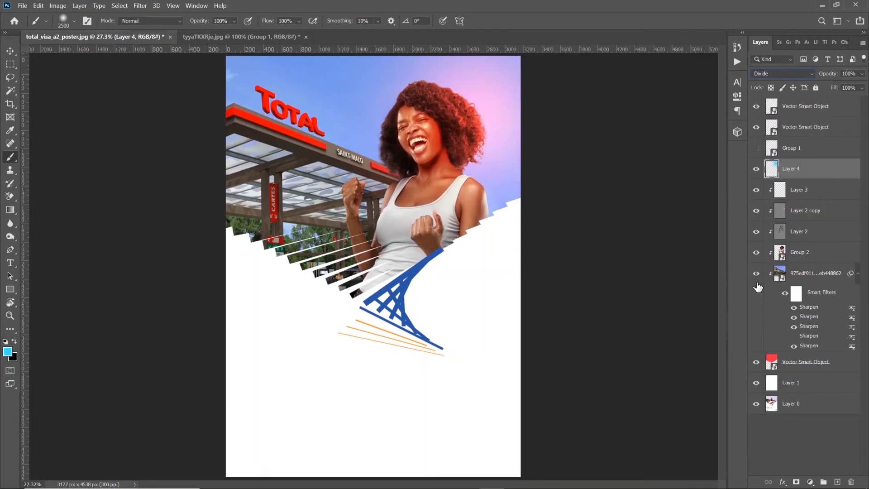
key(Up)
key(Up)
key(Up)
key(Up)
key(Up)
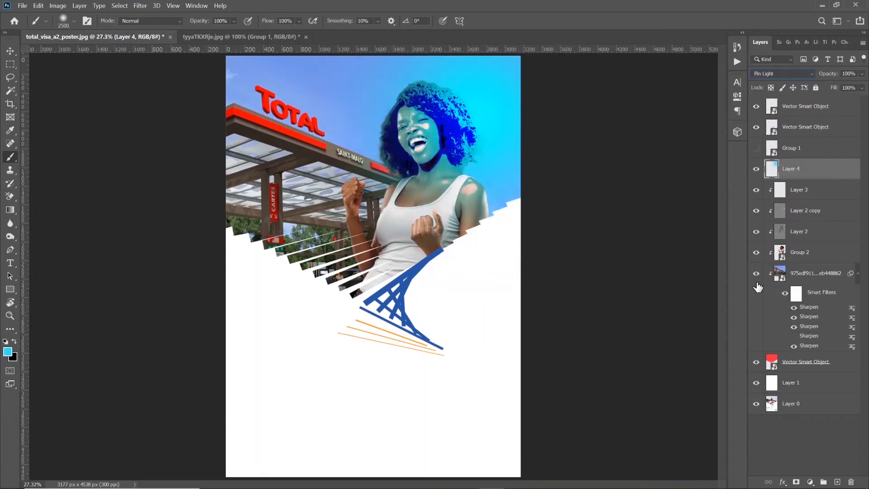
key(Up)
key(Up)
key(Up)
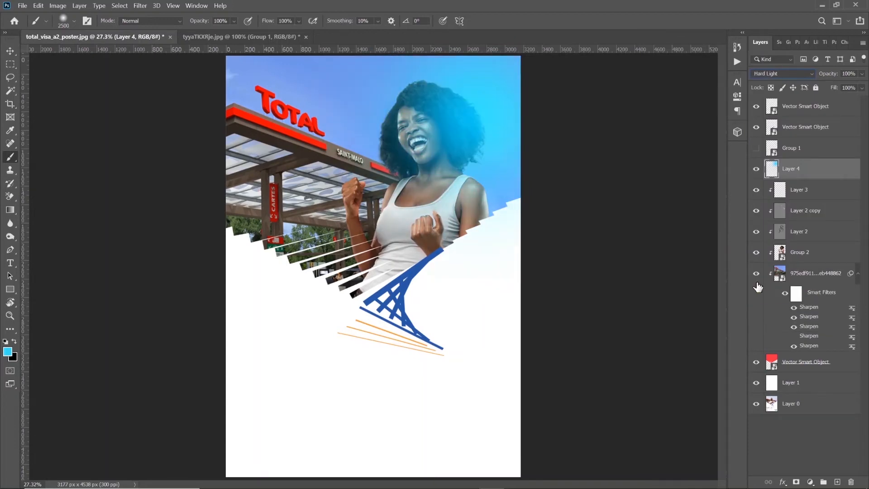
Move the cyan glow layer beneath the woman's group, clipped above the station photo, and paint more cyan across the sky and station
drag(799, 169, 790, 262)
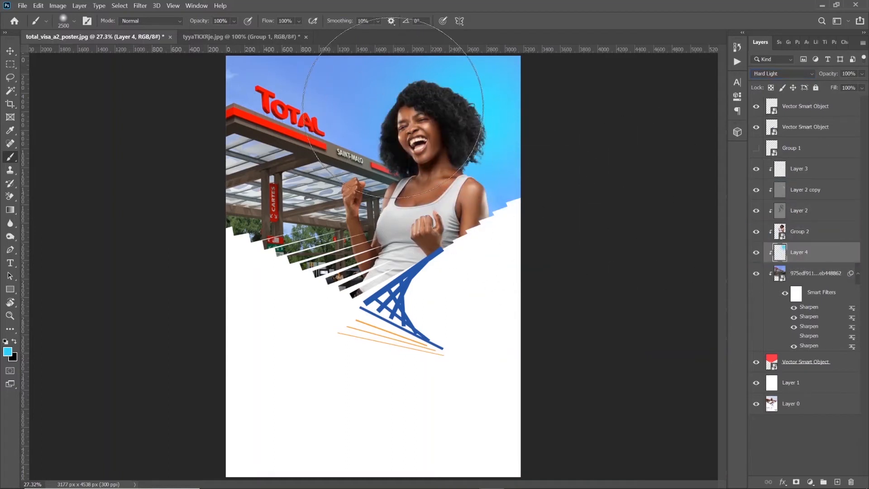
click(394, 108)
click(303, 56)
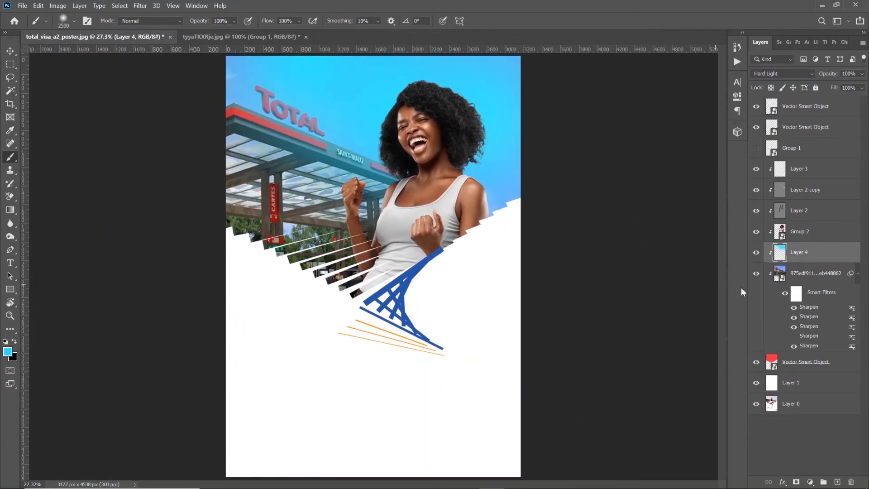
click(292, 213)
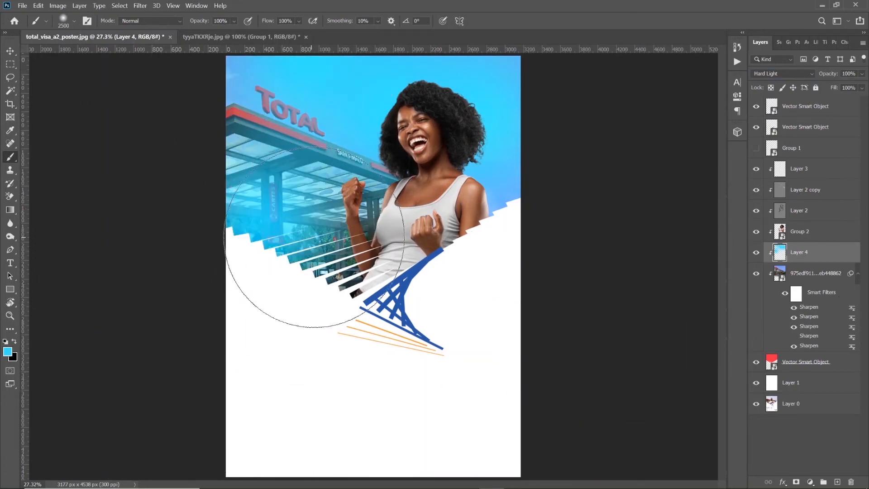
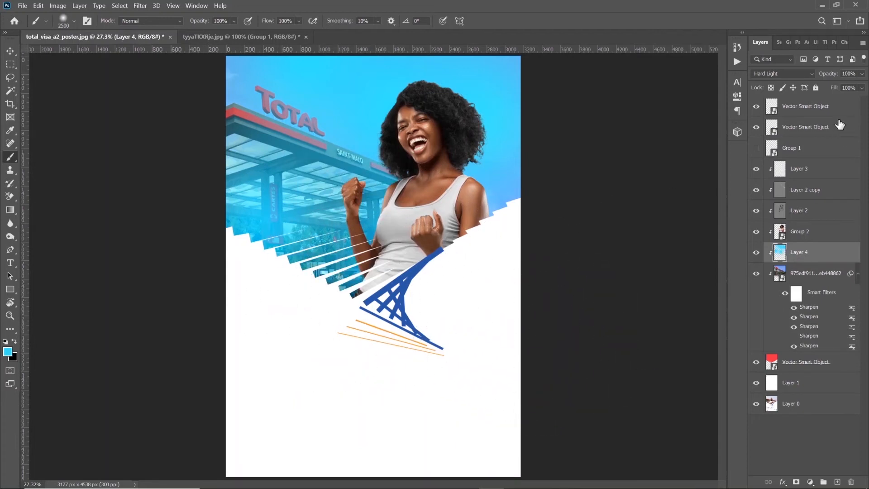
Set the existing cyan glow layer's opacity to 33% and paint a large soft cyan glow on a new clipped layer above the woman's group
click(862, 75)
drag(838, 85, 830, 83)
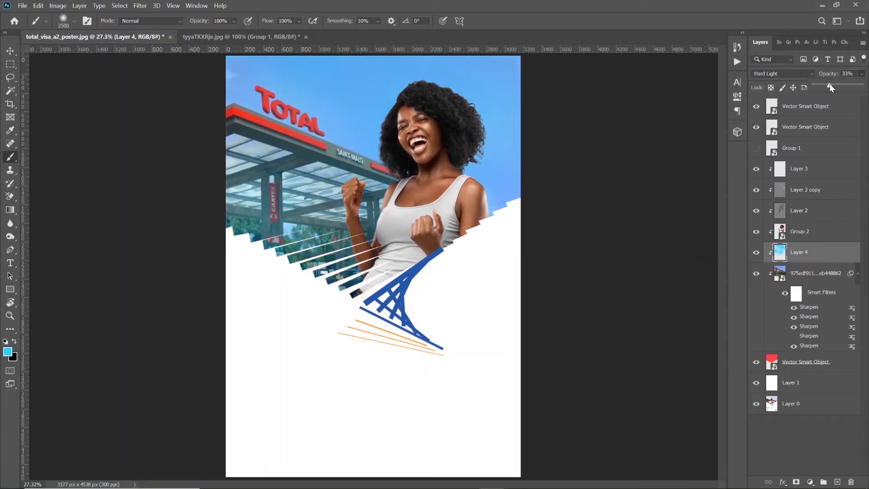
click(836, 483)
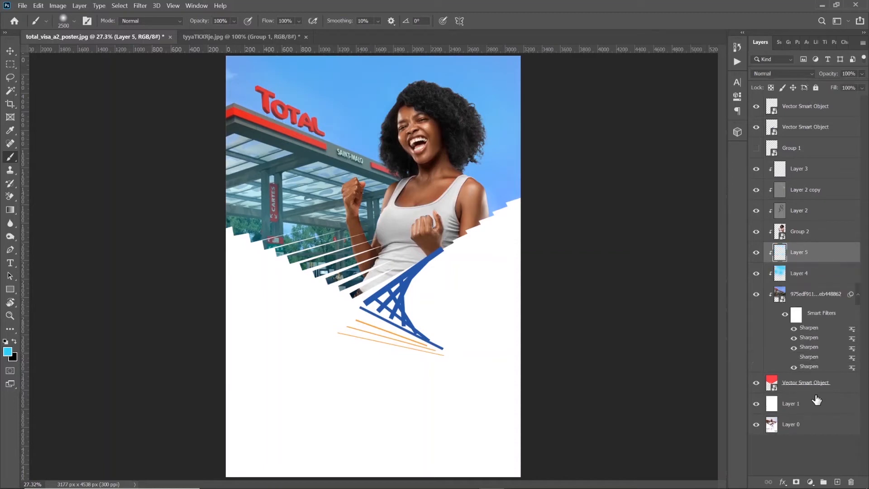
key(bracketleft)
drag(830, 252, 823, 223)
click(479, 145)
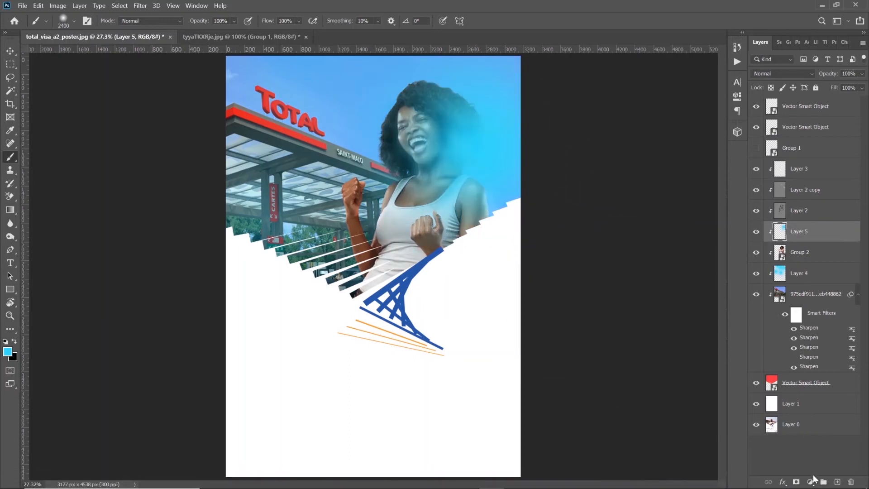
Add a layer mask to the new glow and mask the cyan off the woman with a 400 px black brush, then compare it hidden and shown
click(797, 481)
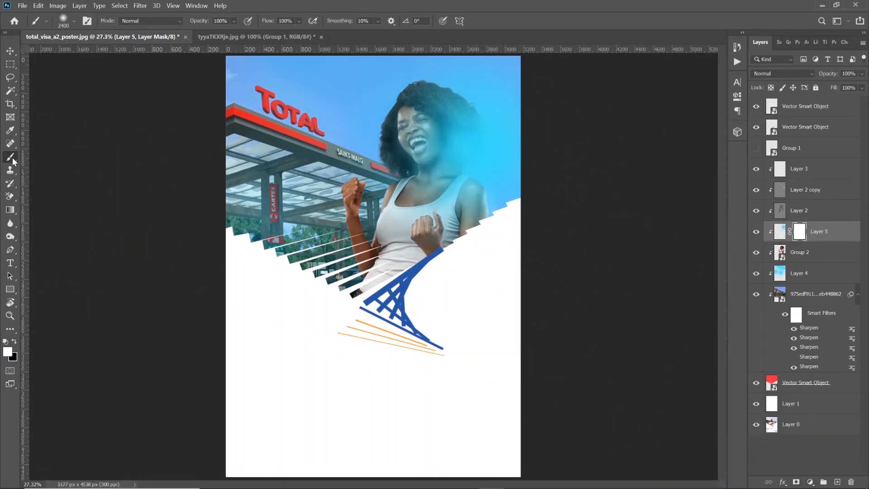
key(bracketleft)
key(bracketleft)
key(bracketleft)
key(bracketleft)
key(bracketleft)
key(bracketleft)
key(bracketleft)
key(bracketleft)
key(bracketleft)
key(bracketleft)
key(bracketleft)
key(bracketleft)
key(x)
mouse_move(447, 113)
mouse_down()
mouse_move(469, 133)
mouse_move(437, 99)
mouse_move(404, 94)
mouse_move(426, 152)
mouse_move(449, 158)
mouse_move(464, 135)
mouse_move(455, 159)
mouse_move(419, 130)
mouse_move(434, 138)
mouse_move(428, 176)
mouse_move(452, 172)
mouse_move(468, 206)
mouse_move(458, 183)
mouse_move(474, 204)
mouse_move(470, 224)
mouse_move(452, 197)
mouse_move(409, 175)
mouse_move(406, 184)
mouse_move(398, 163)
mouse_move(394, 171)
mouse_move(420, 148)
mouse_move(433, 112)
mouse_move(387, 126)
mouse_up()
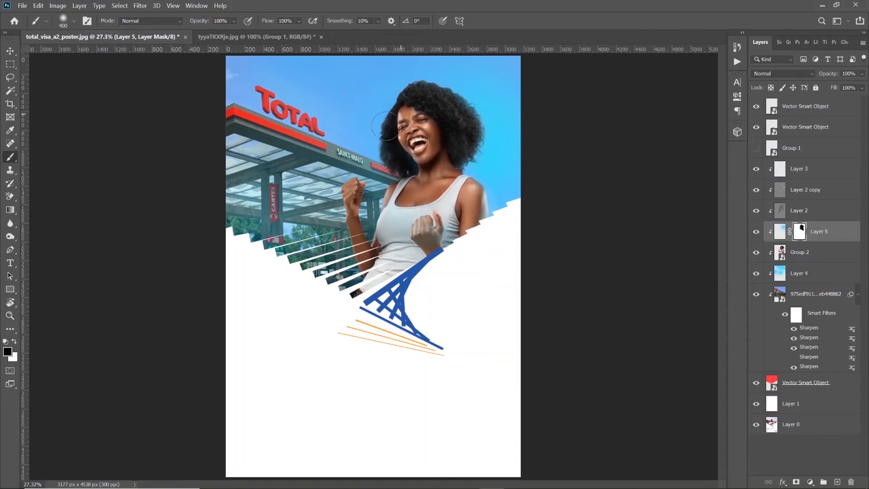
drag(442, 208, 448, 172)
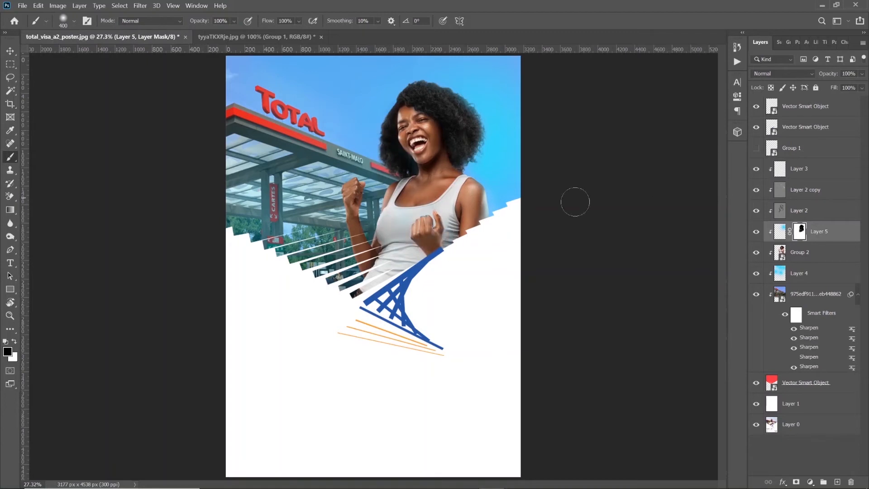
click(756, 232)
click(756, 233)
Add a clipped Color Balance adjustment directly beneath Layer 3 and set its midtones to cyan-red -2, magenta-green +3 and yellow-blue +20
click(810, 481)
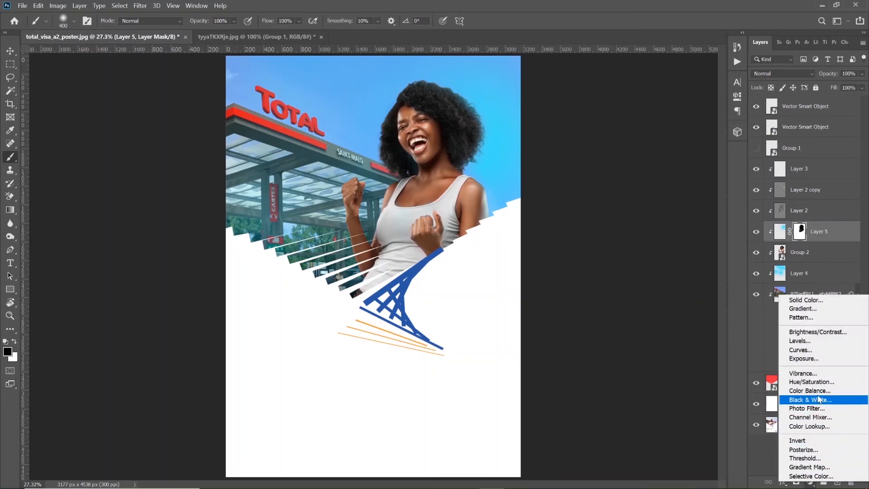
click(808, 390)
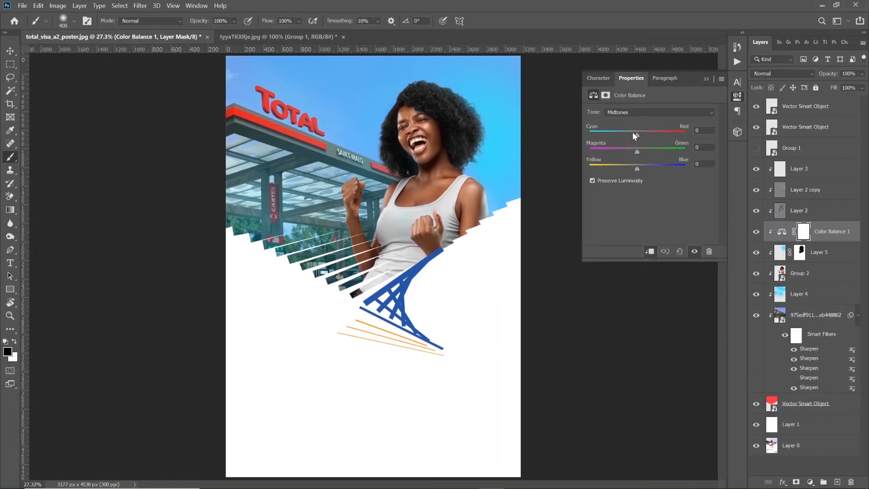
key(ctrl+bracketright)
key(ctrl+bracketright)
drag(637, 136, 619, 169)
click(636, 135)
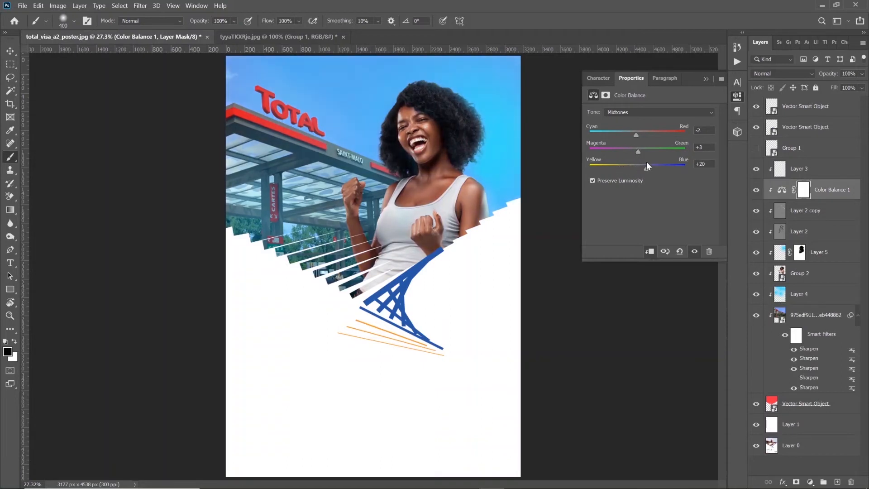
Set the Color Balance shadows to cyan-red +26, magenta-green +11 and yellow-blue +7
click(643, 112)
click(638, 113)
drag(634, 151, 650, 133)
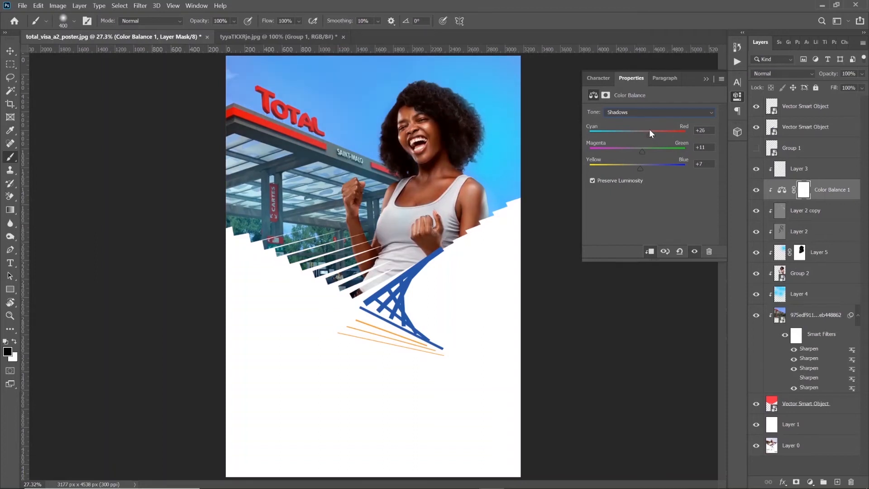
Set the Color Balance highlights to cyan-red -5, magenta-green +3 and yellow-blue +12, and compare the poster with the adjustment hidden and shown
click(644, 114)
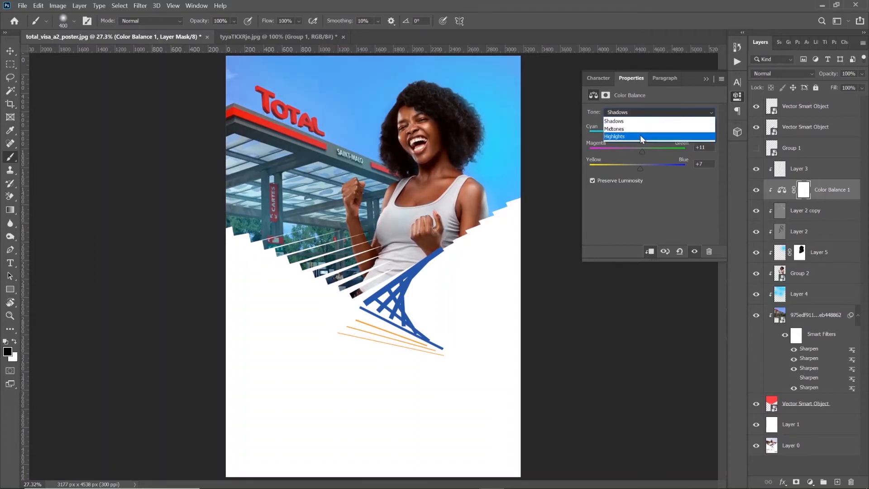
click(640, 136)
mouse_move(634, 135)
mouse_down()
mouse_move(625, 131)
mouse_move(649, 152)
mouse_move(636, 136)
mouse_up()
drag(632, 169, 645, 168)
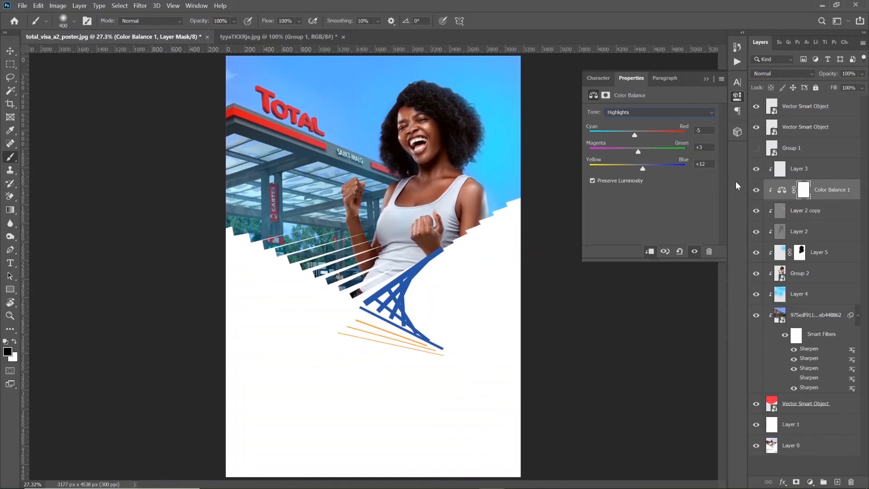
click(756, 191)
click(757, 190)
Add a clipped Selective Color adjustment above Color Balance and set its Blacks to Cyan -2, Magenta +4, Yellow -3 and Black +3
click(811, 482)
click(811, 476)
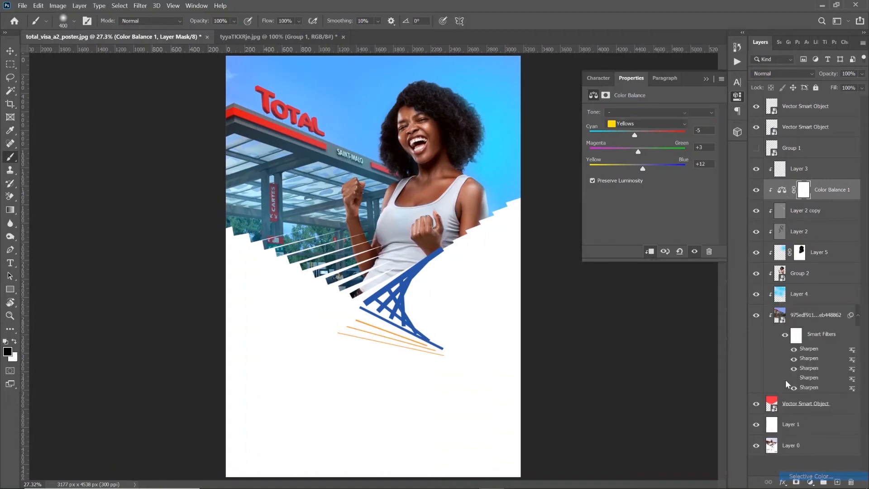
click(635, 123)
click(639, 200)
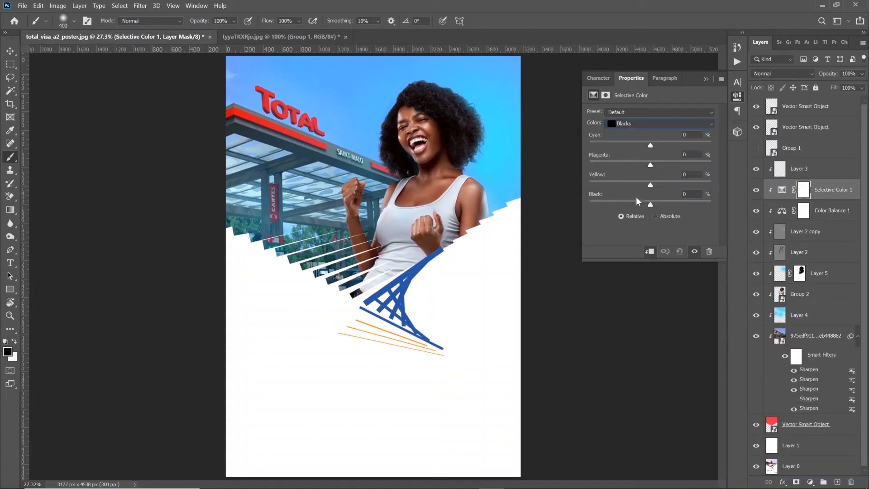
mouse_move(651, 206)
mouse_down()
mouse_move(638, 207)
mouse_move(653, 208)
mouse_up()
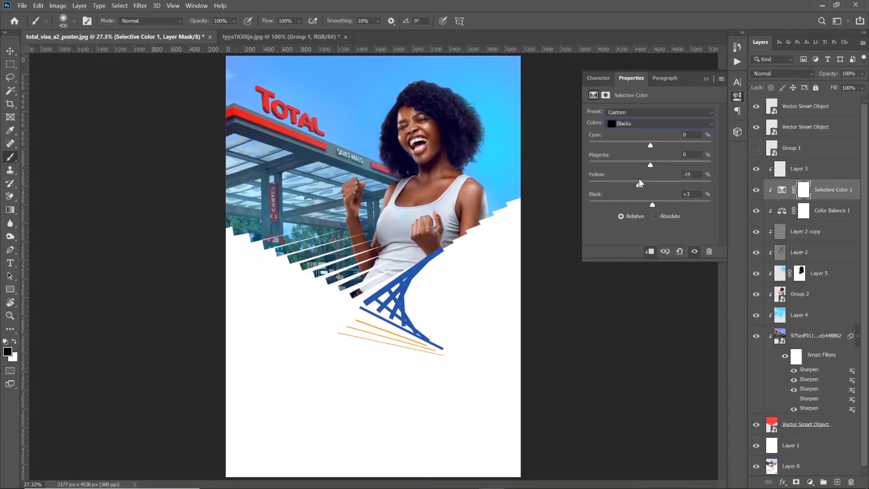
drag(651, 165, 657, 167)
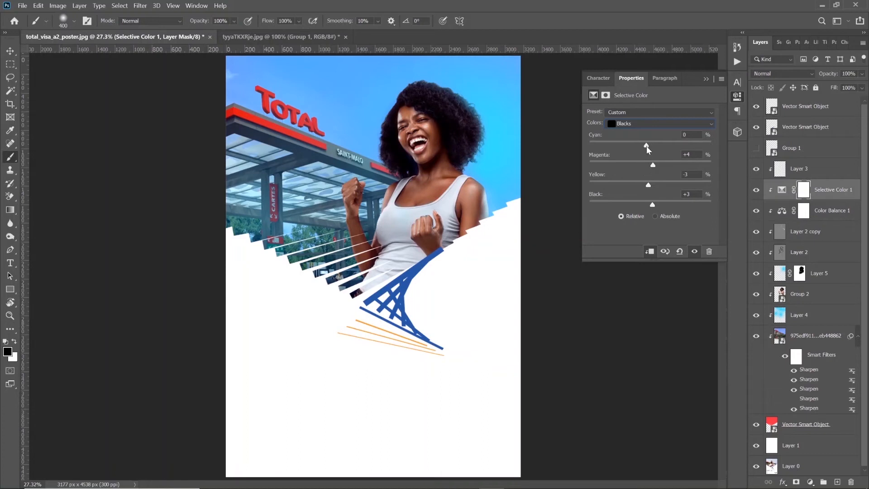
drag(648, 148, 654, 148)
Set the Selective Color Neutrals to Yellow +5% and Black +7%
click(644, 129)
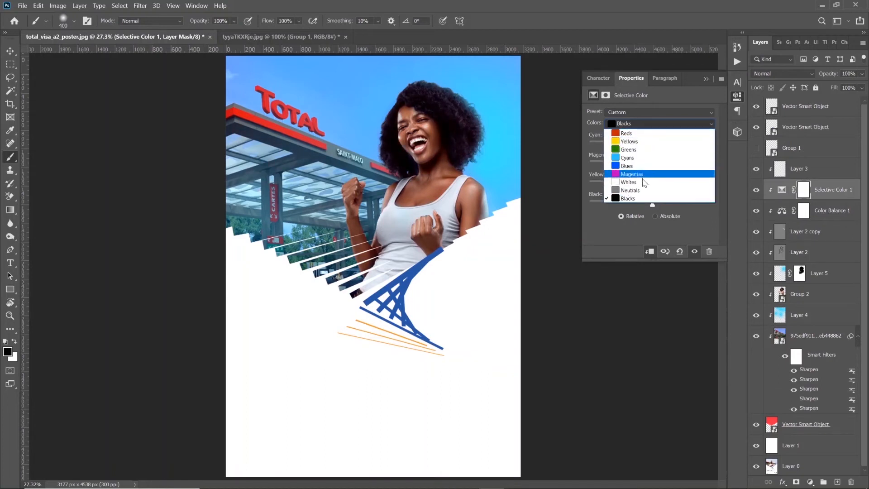
click(644, 190)
mouse_move(649, 202)
mouse_down()
mouse_move(639, 202)
mouse_move(655, 202)
mouse_up()
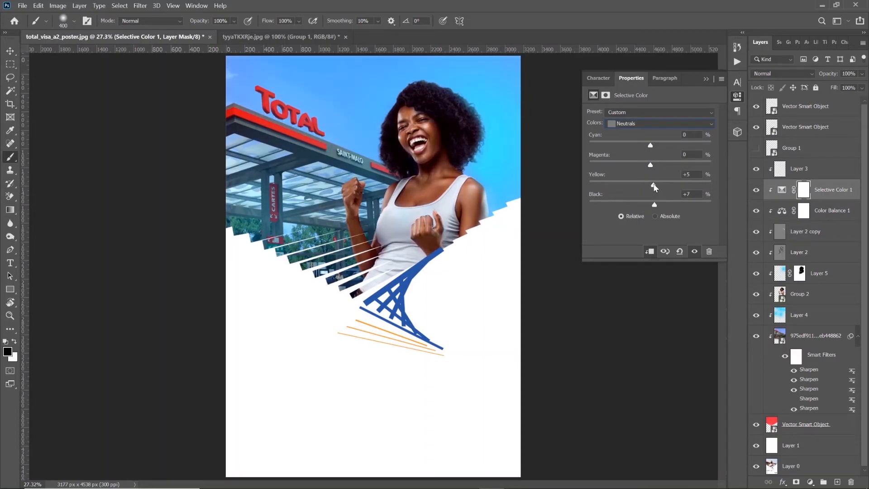
Adjust the Whites range of the Selective Color adjustment, testing its Black amount at -59% and 0%
click(645, 124)
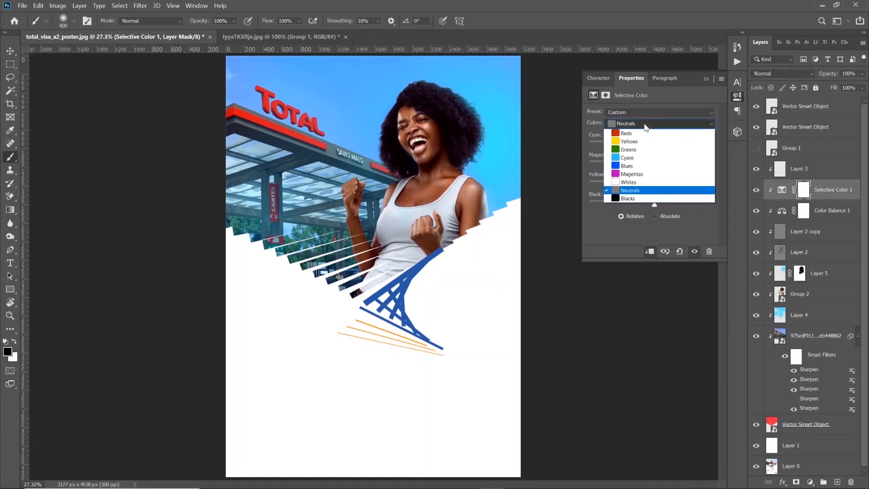
click(648, 181)
mouse_move(628, 201)
mouse_down()
mouse_move(635, 202)
mouse_move(596, 202)
mouse_move(633, 203)
mouse_move(615, 198)
mouse_up()
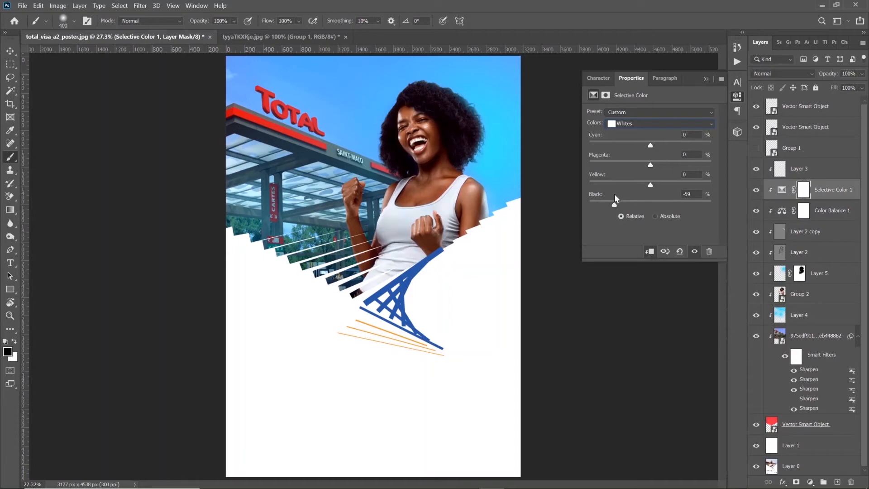
click(650, 202)
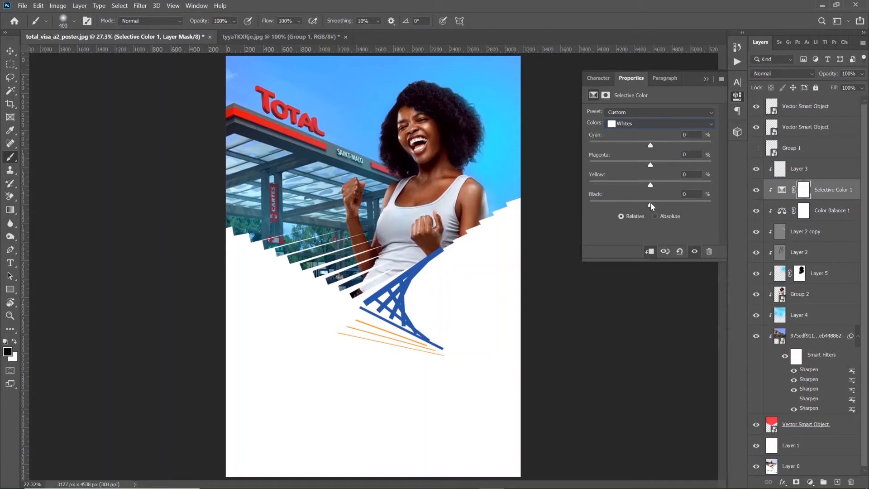
drag(652, 202, 642, 177)
Create a new clipped layer directly above the woman's group and load the woman's outline as a selection
click(801, 294)
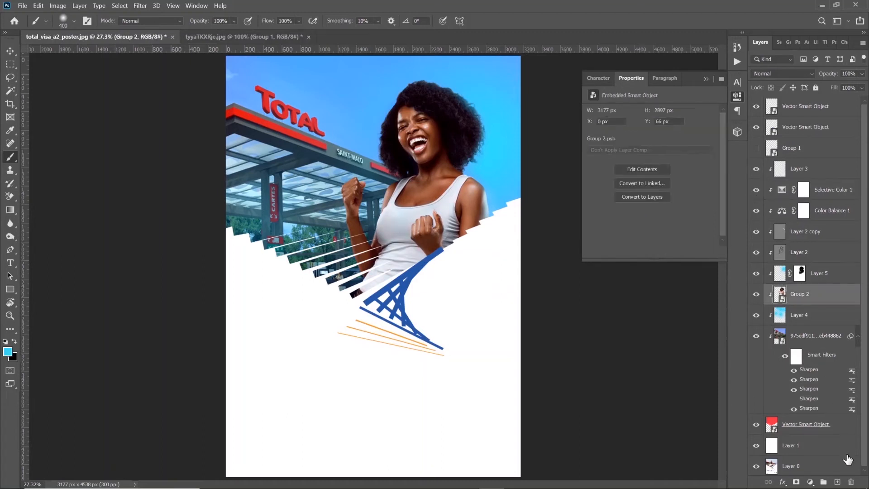
click(837, 482)
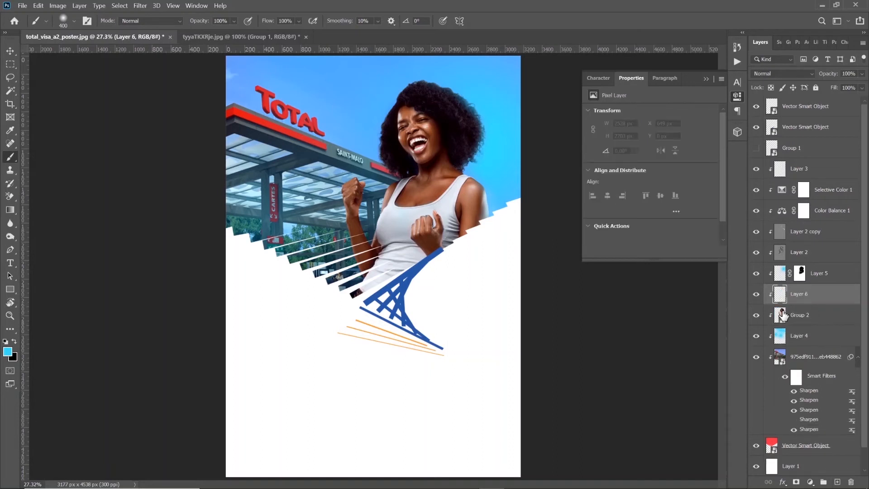
ctrl+click(783, 315)
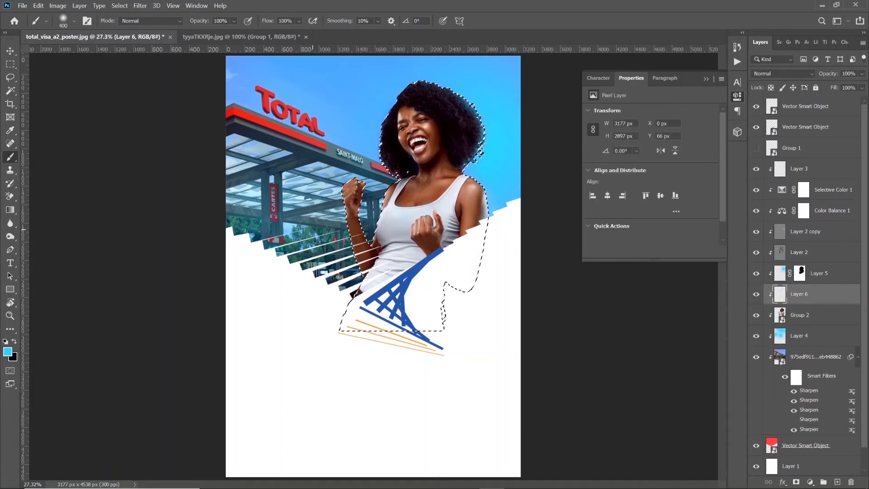
Trace a pen path from the top of the woman's hair along its sky-side edge and over her shoulder
click(12, 249)
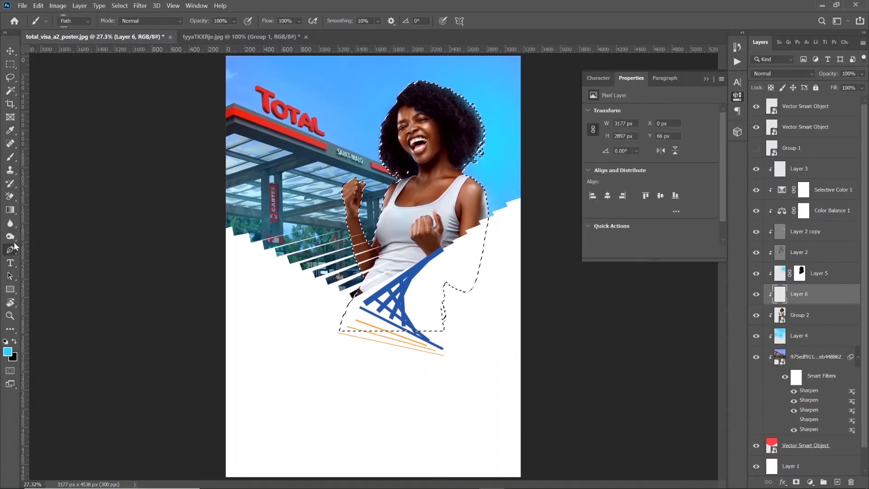
click(402, 96)
drag(413, 85, 469, 112)
drag(473, 116, 462, 166)
click(458, 170)
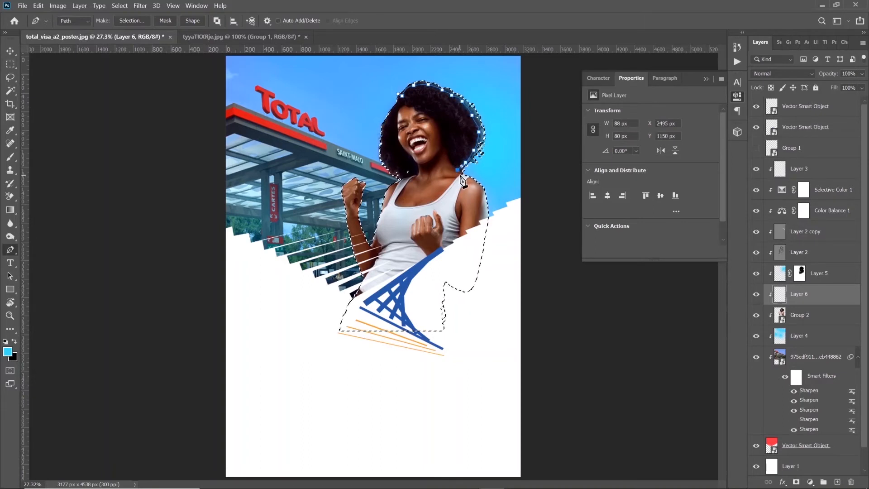
click(460, 175)
drag(475, 185, 475, 185)
drag(478, 187, 481, 192)
Extend the pen path down past her arm, loop it out through the sky and close it at the top of her hair
drag(484, 199, 491, 268)
drag(502, 247, 503, 217)
drag(502, 169, 507, 151)
drag(507, 124, 503, 89)
drag(479, 53, 462, 55)
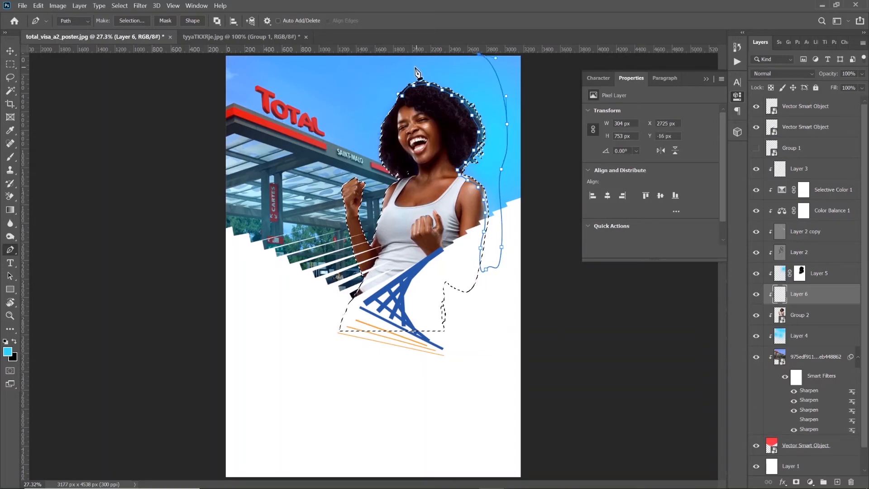
drag(410, 66, 400, 67)
drag(383, 77, 385, 103)
click(398, 97)
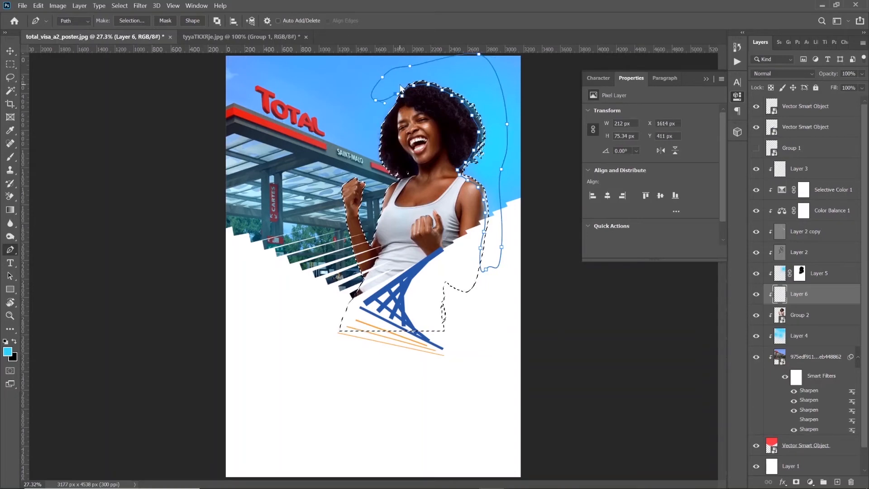
right_click(393, 81)
click(430, 126)
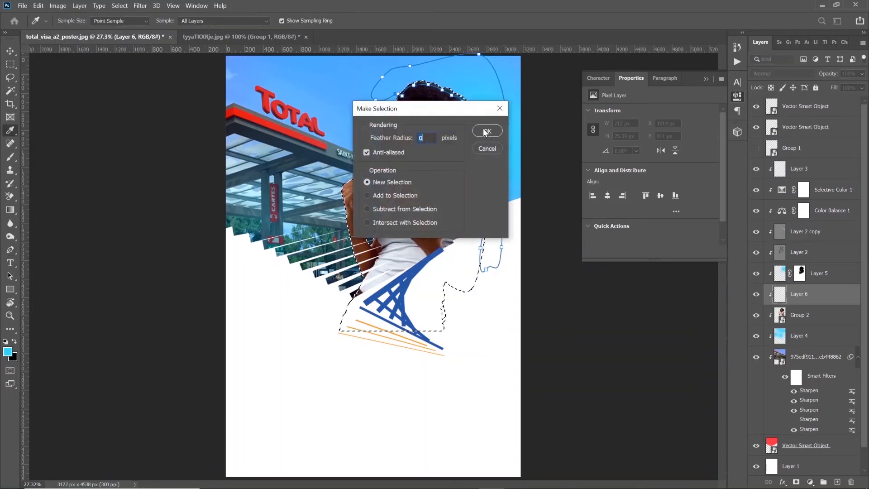
key(Return)
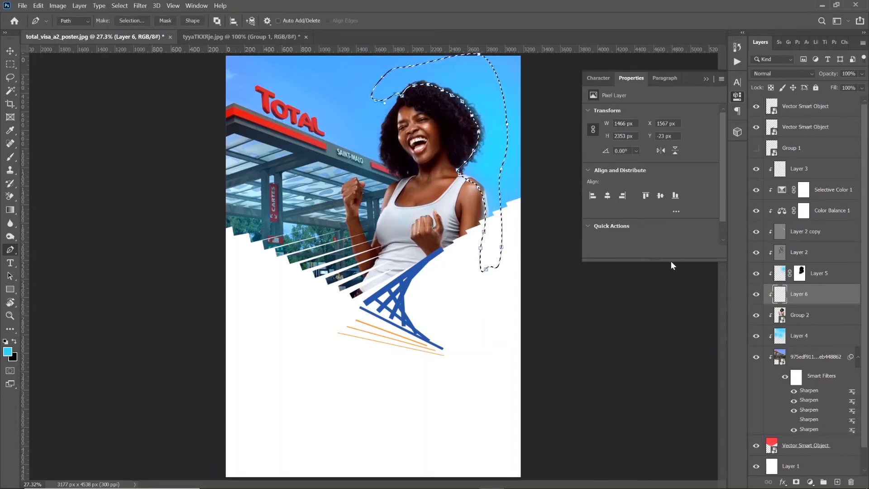
key(ctrl+z)
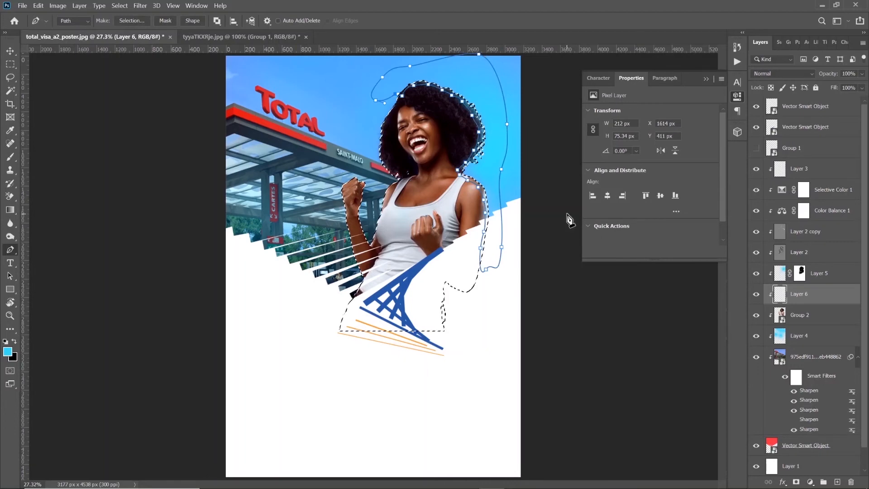
right_click(483, 167)
key(Escape)
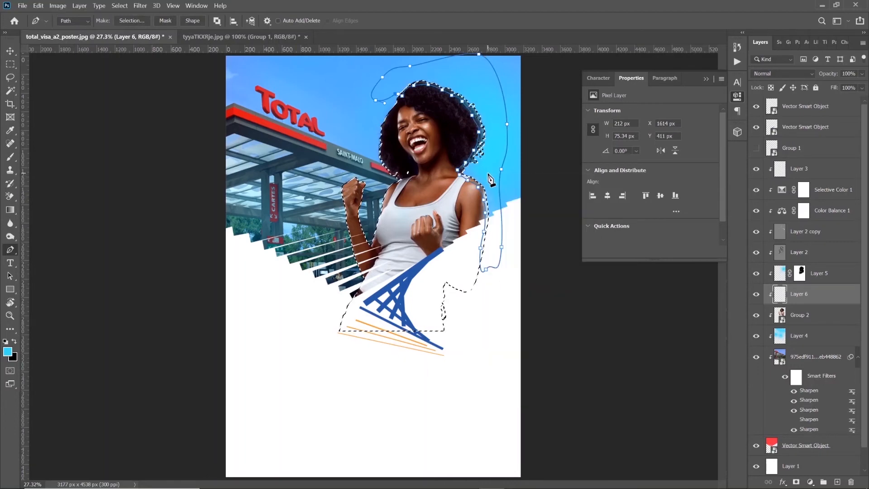
Convert the path into a new anti-aliased selection with 0 px feather and brush cyan inside it along the woman's hair and shoulder edge
right_click(487, 174)
click(528, 217)
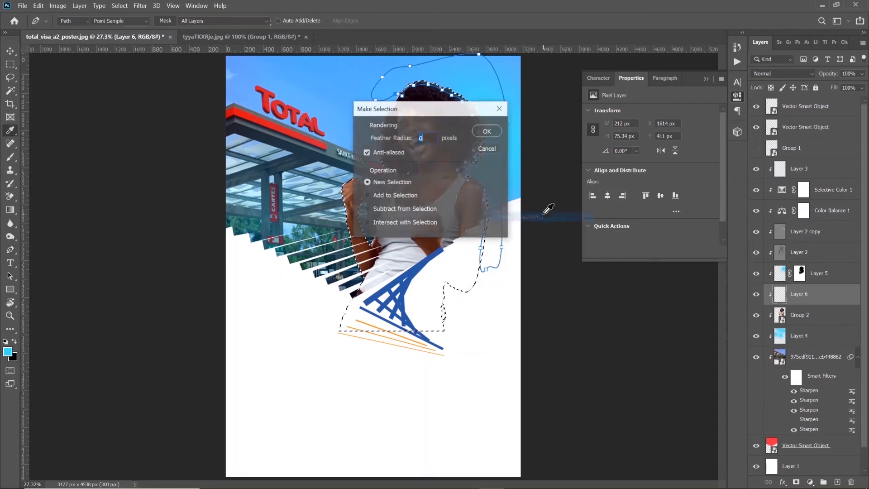
click(492, 132)
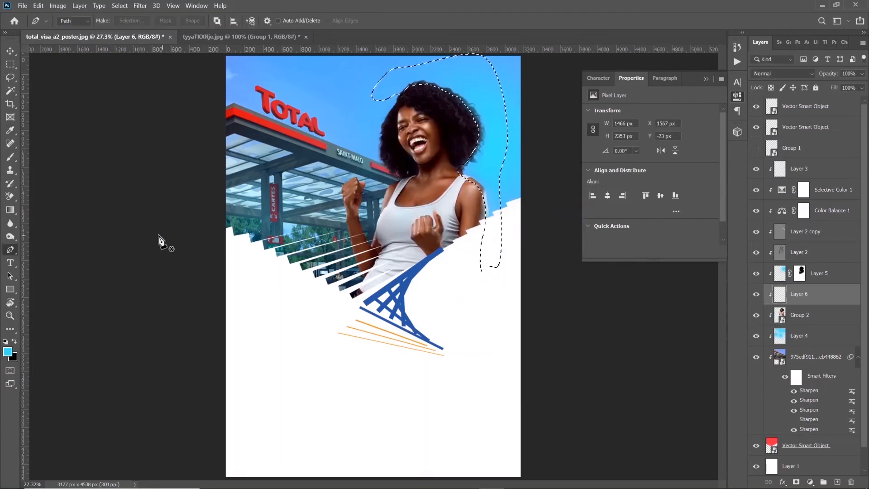
click(11, 157)
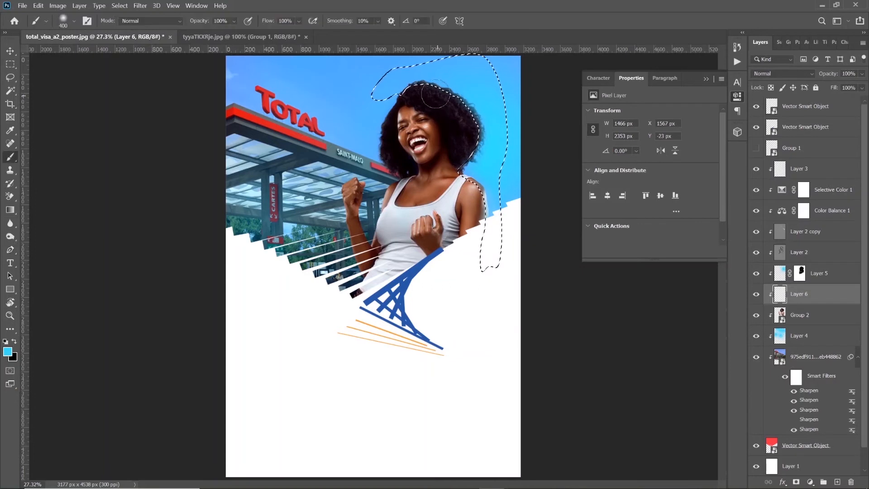
mouse_move(404, 94)
mouse_down()
mouse_move(460, 96)
mouse_move(478, 115)
mouse_move(479, 144)
mouse_move(463, 168)
mouse_move(481, 176)
mouse_move(499, 217)
mouse_up()
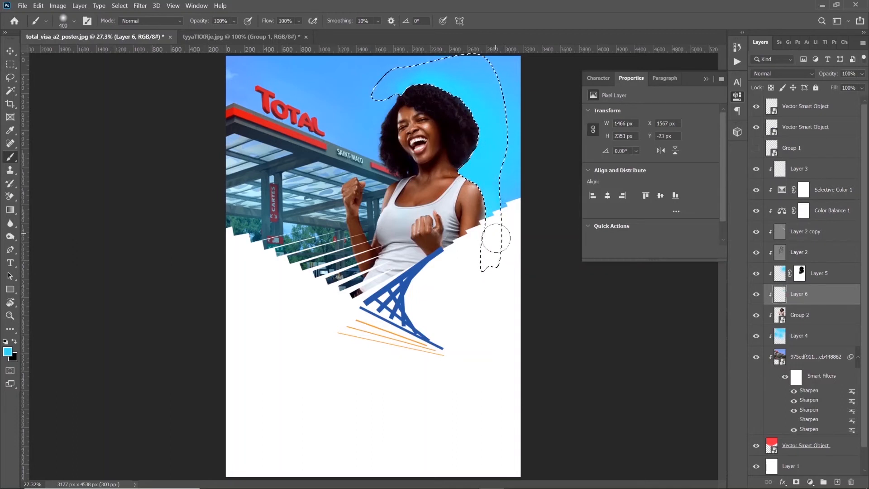
Drop the current selection and mask the painted cyan layer to the woman's outline
key(ctrl+d)
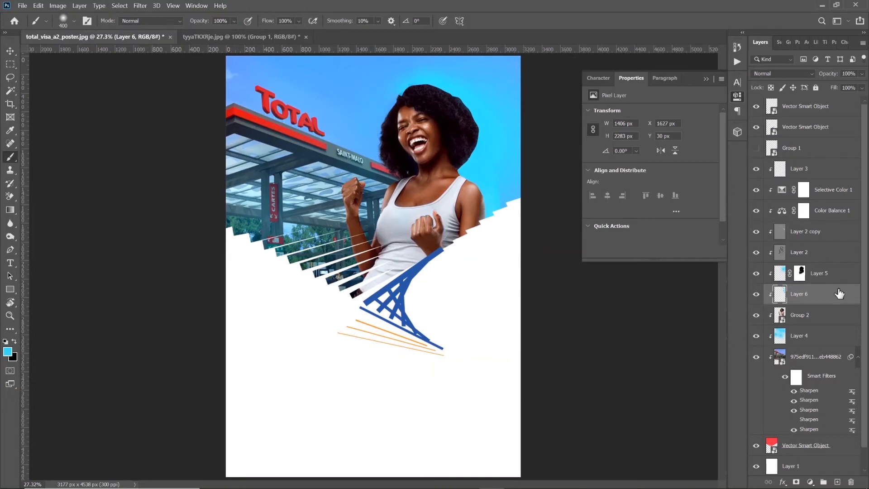
ctrl+click(781, 315)
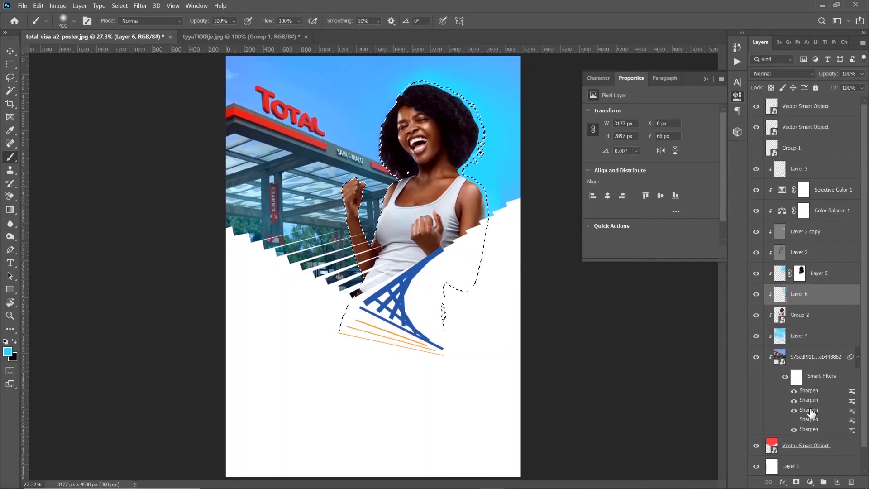
click(798, 481)
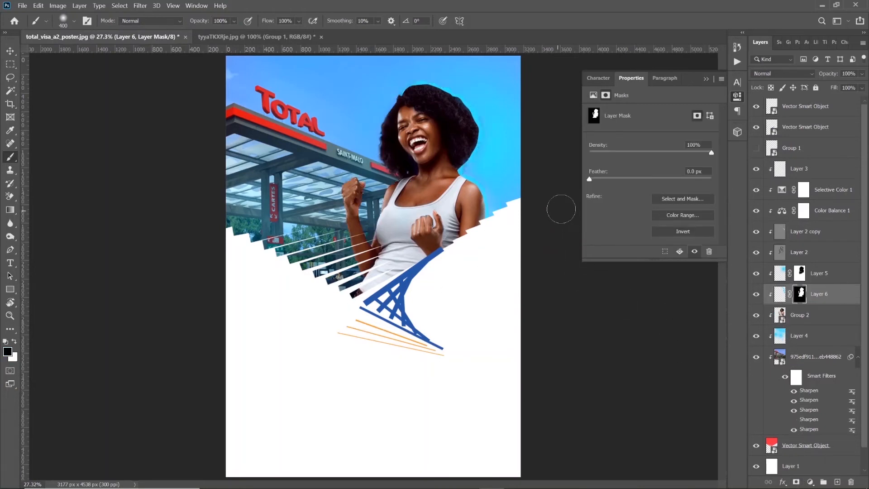
Apply a Gaussian Blur with an 18.0 pixel radius to the cyan paint on Layer 6, leaving its mask unblurred
click(780, 296)
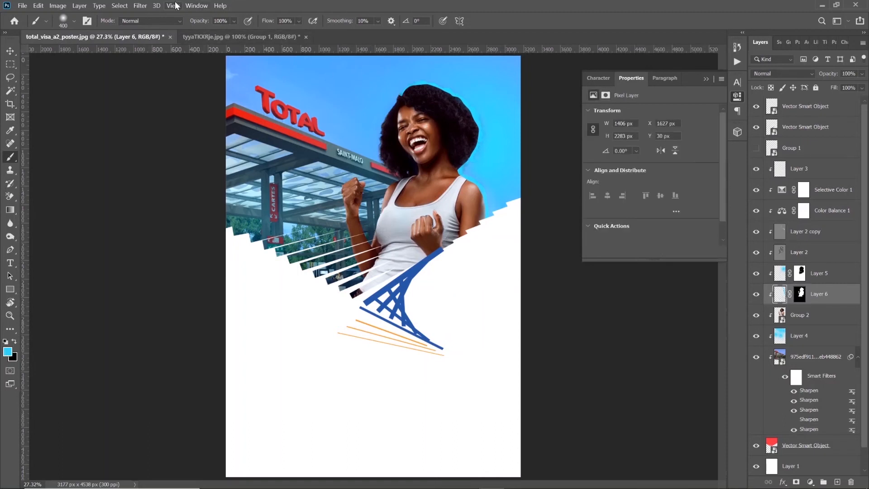
click(140, 5)
mouse_move(181, 112)
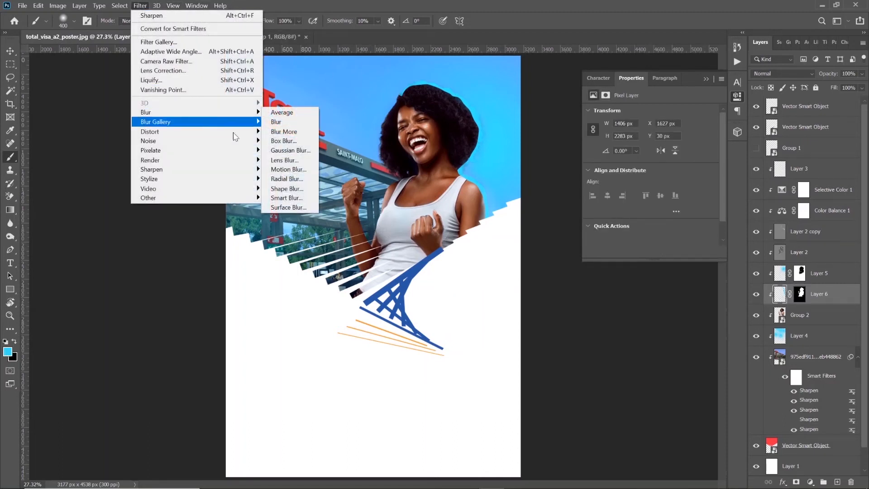
click(292, 151)
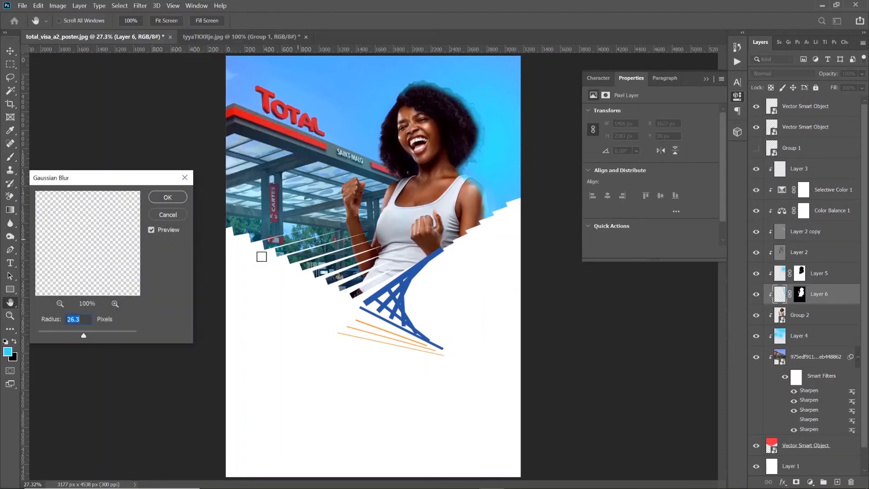
click(56, 331)
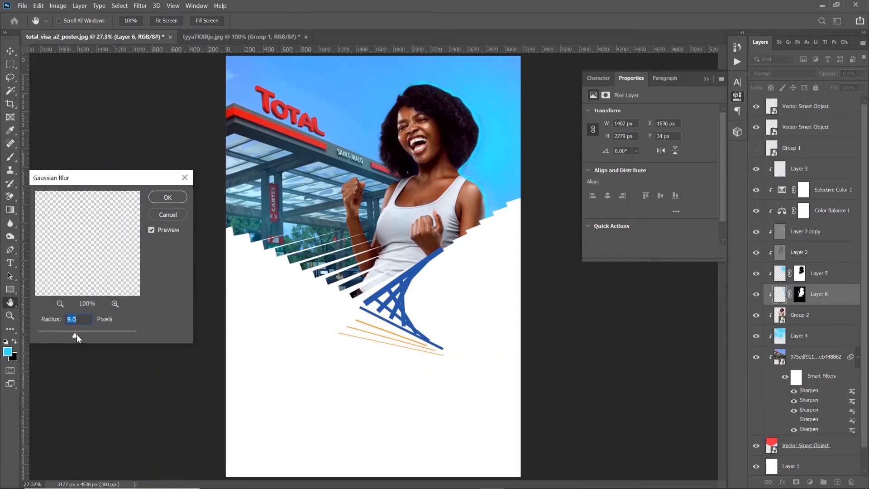
drag(86, 335, 93, 336)
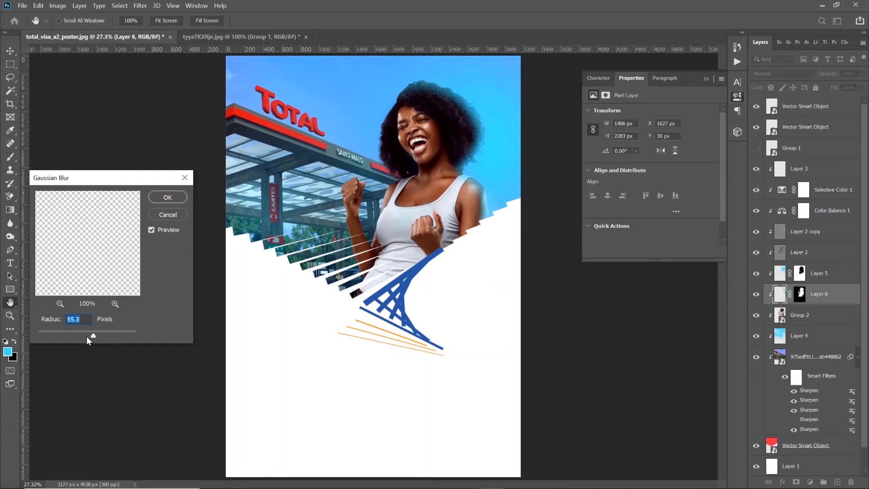
click(49, 334)
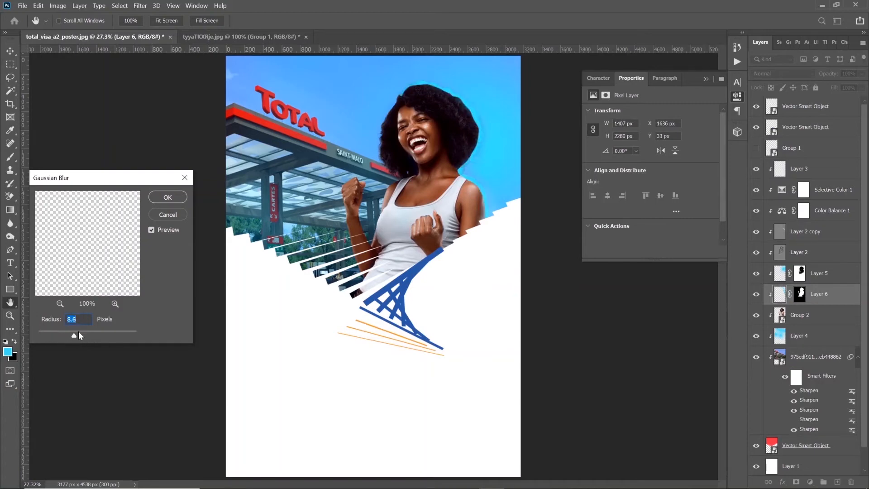
drag(89, 332, 101, 335)
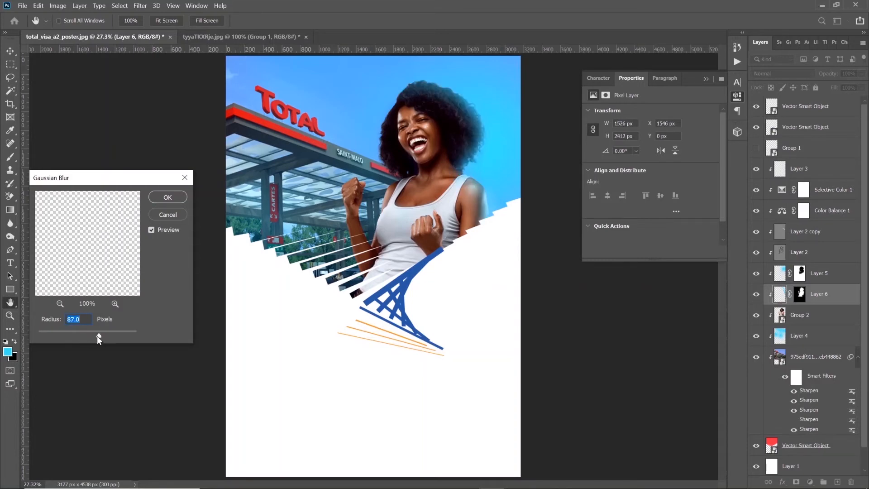
click(82, 334)
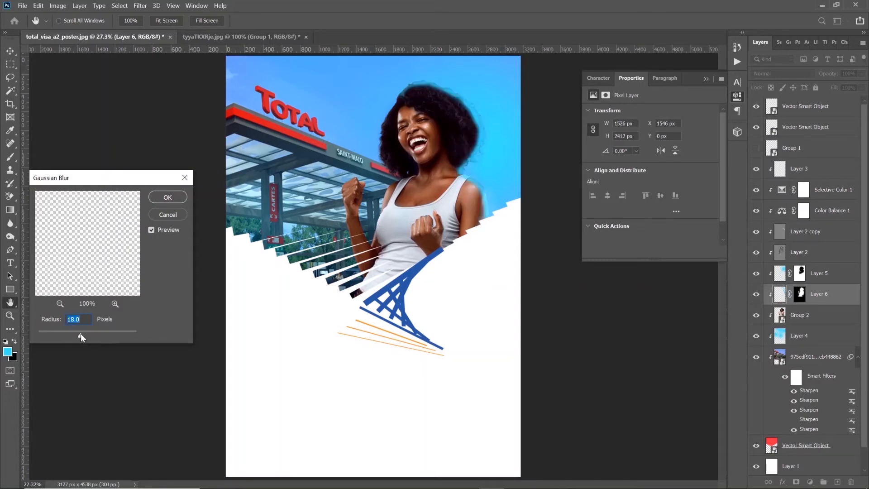
click(167, 199)
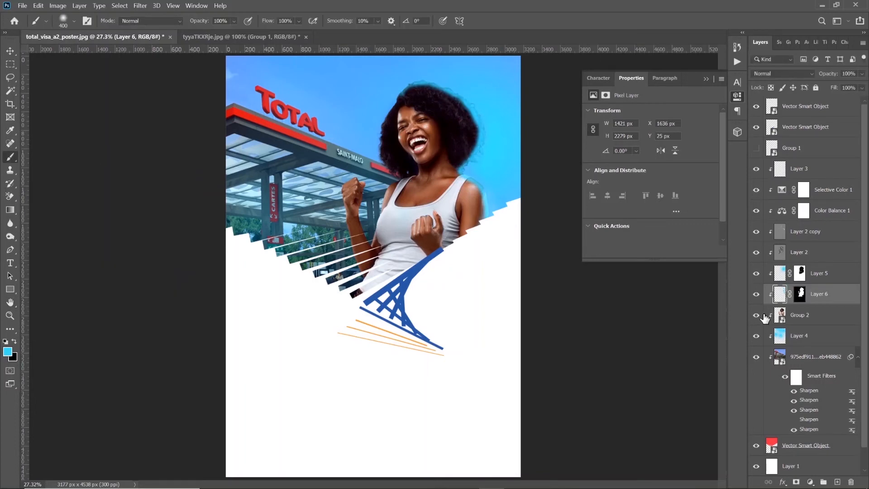
Set the blurred cyan rim layer's blend mode to Overlay and compare the woman with and without it
click(778, 74)
click(770, 87)
key(Down)
key(Down)
key(Down)
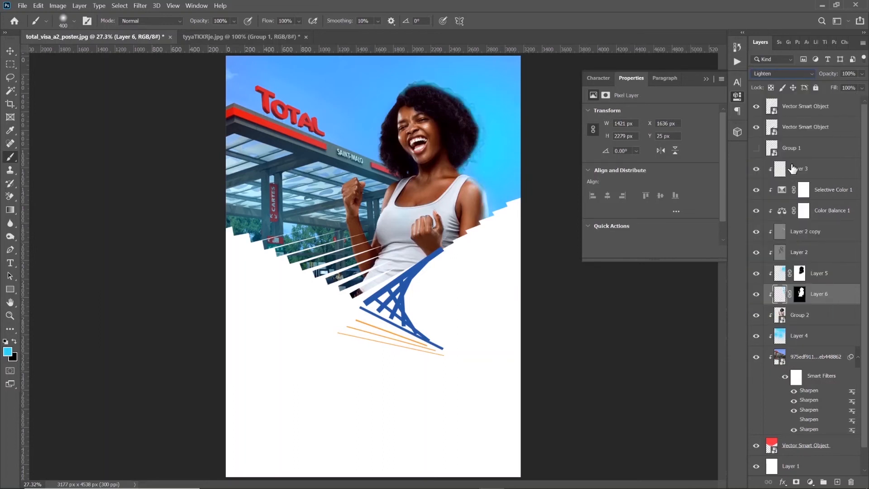
key(Down)
key(Down)
key(Down)
key(Down)
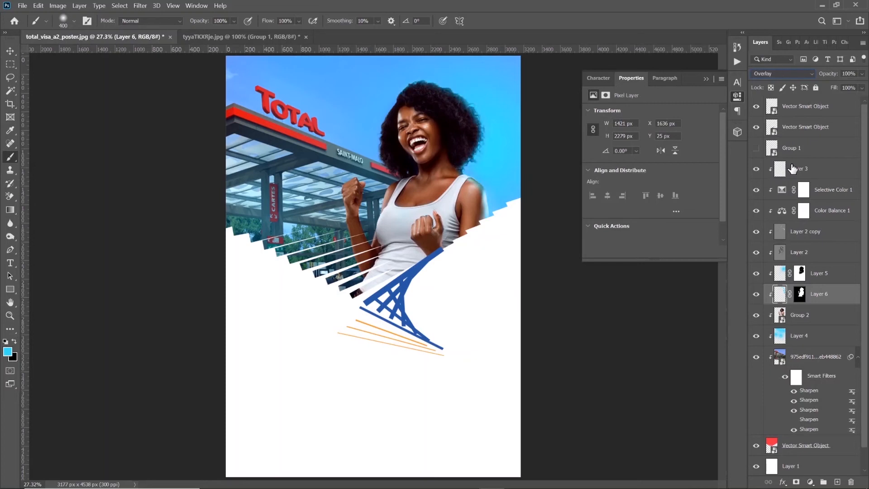
key(Up)
click(757, 296)
click(757, 295)
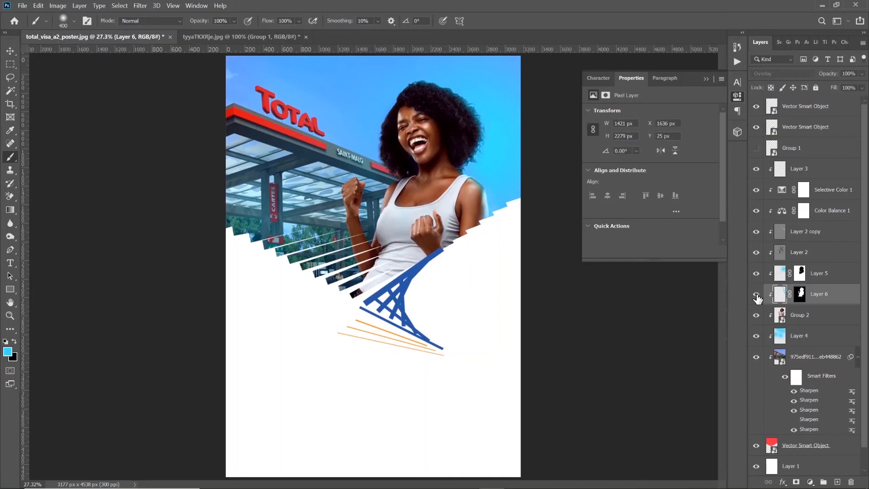
Check the whole poster, comparing it with and without the Layer 5 glow, Color Balance and Selective Color adjustments
click(800, 294)
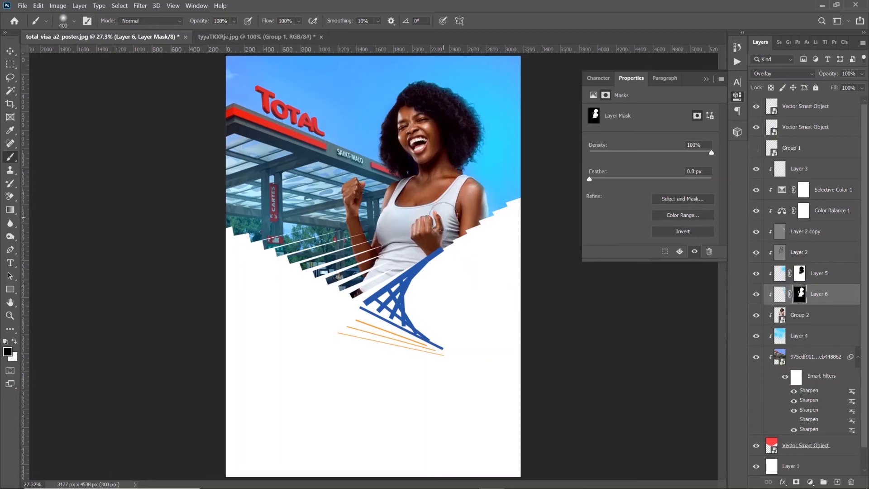
key(z)
alt+click(362, 256)
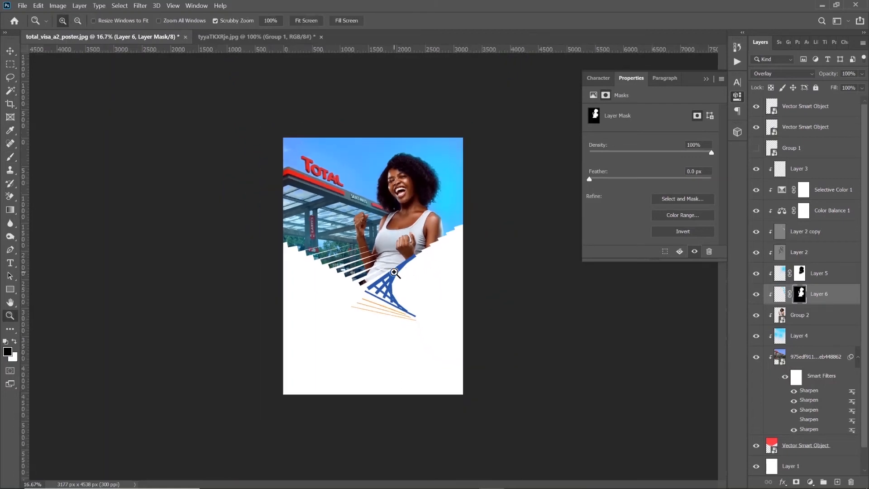
click(362, 255)
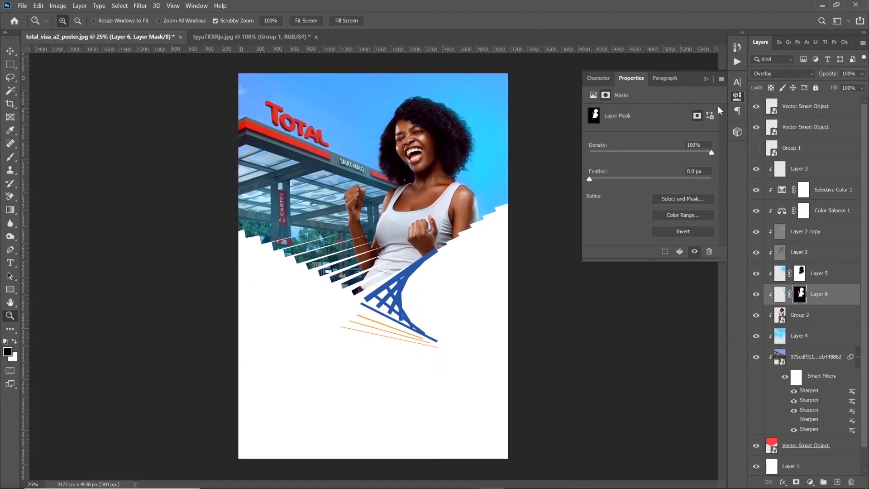
click(706, 79)
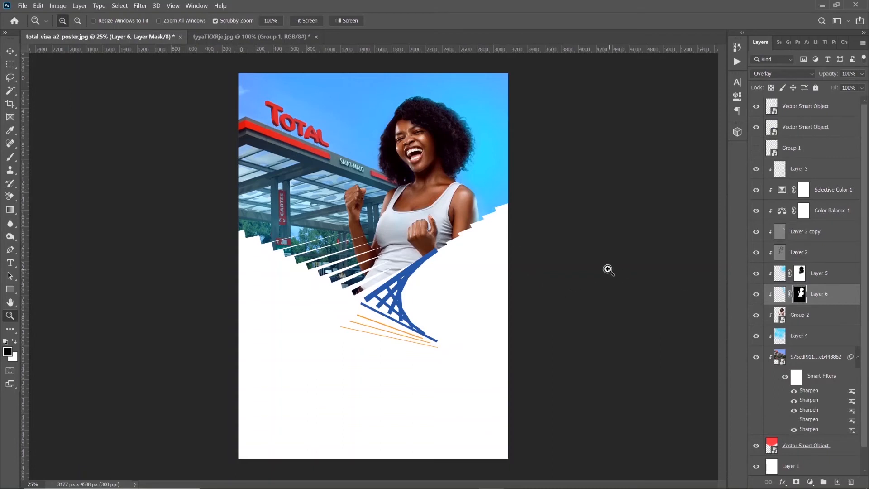
click(755, 274)
click(756, 274)
click(755, 275)
click(756, 275)
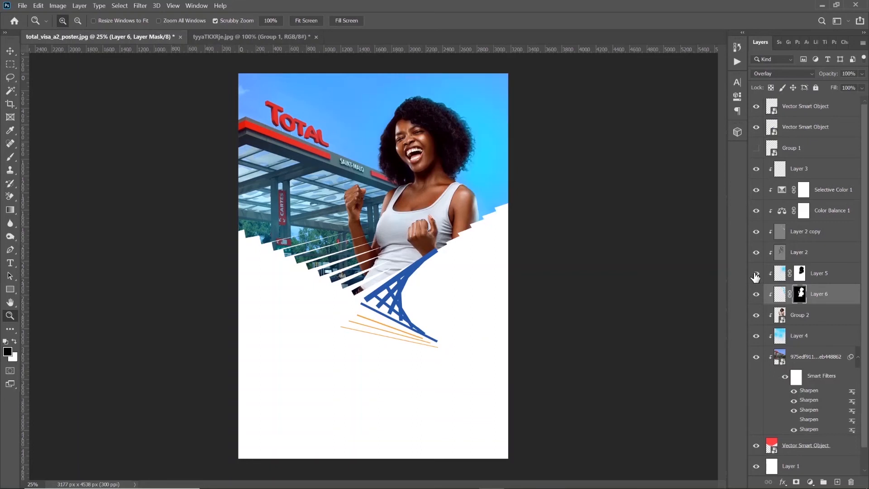
click(845, 278)
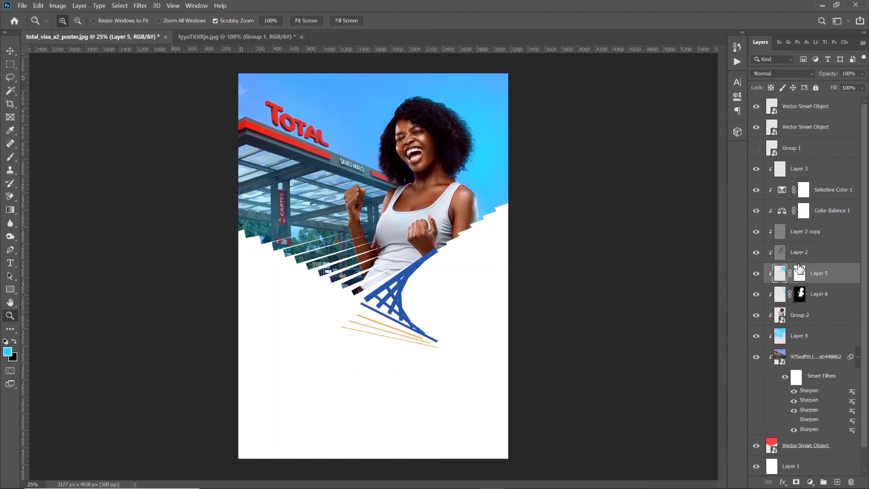
click(758, 211)
click(759, 211)
click(759, 191)
click(759, 190)
Switch to File Explorer, open Total.txt in the Total folder and copy its first two lines
click(415, 478)
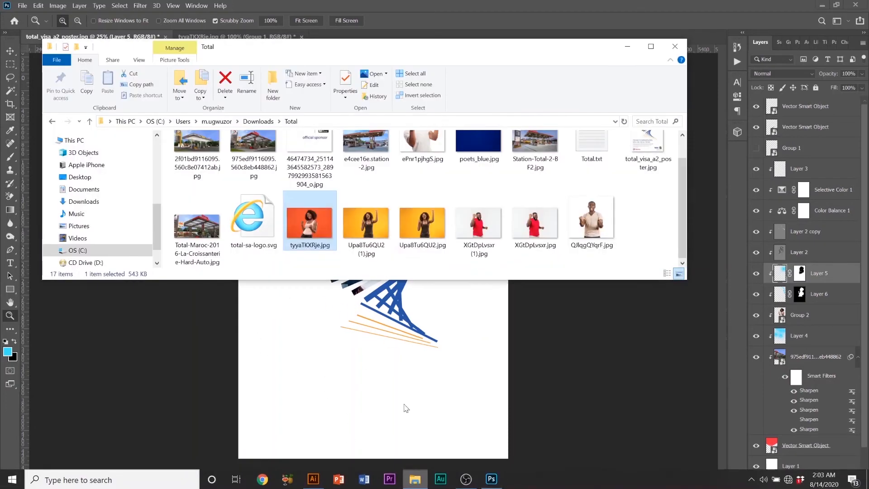
double_click(587, 151)
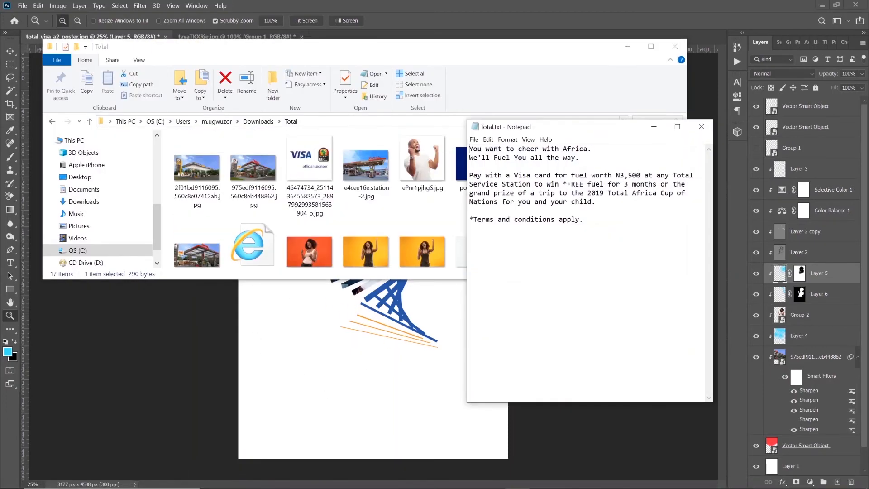
drag(580, 158, 469, 149)
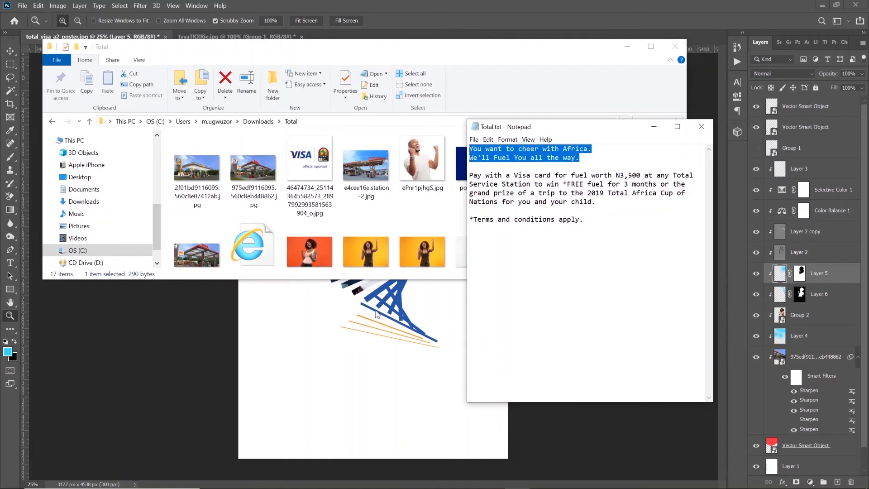
Return to Photoshop and paste the copied lines as a text layer above the lower Vector Smart Object, in the poster's white area
click(340, 345)
click(10, 263)
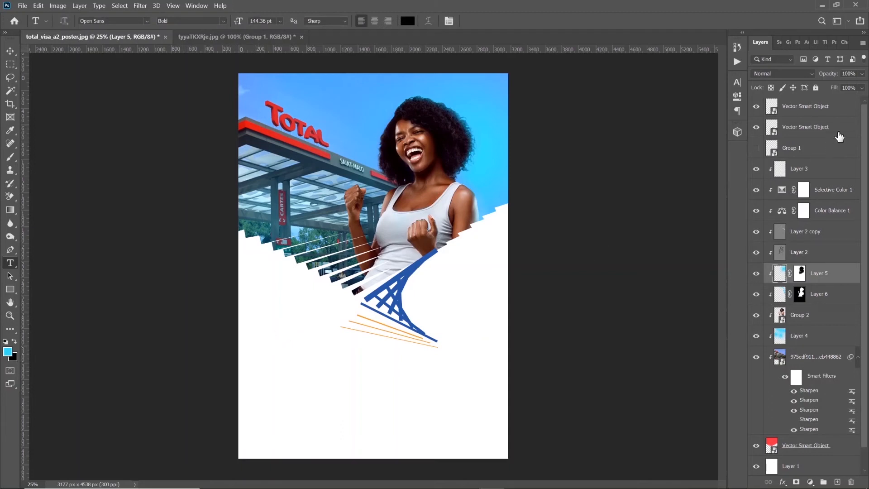
click(837, 131)
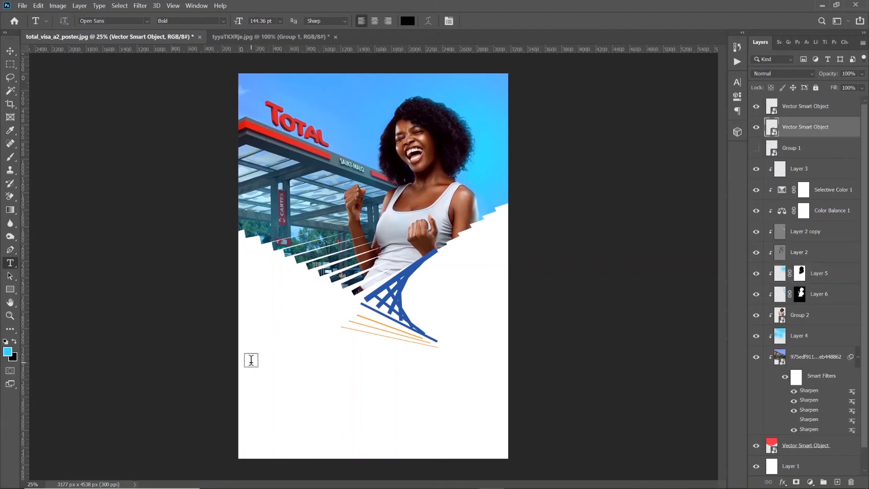
click(251, 360)
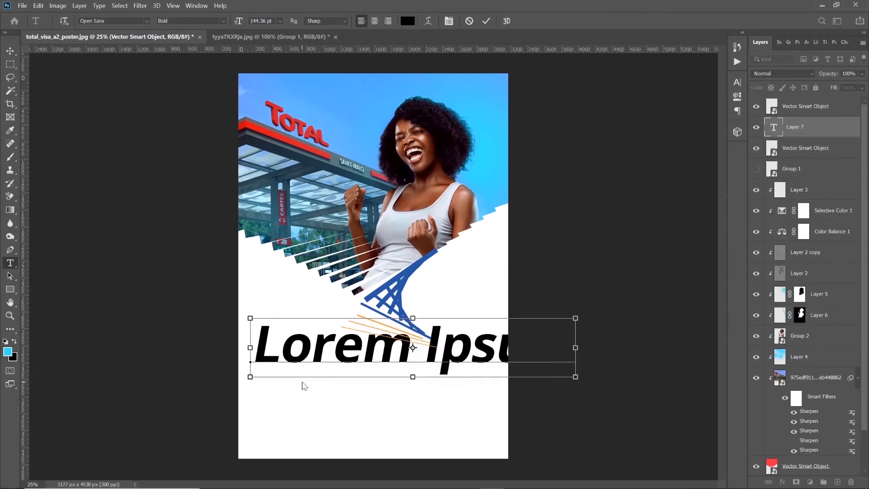
key(ctrl+v)
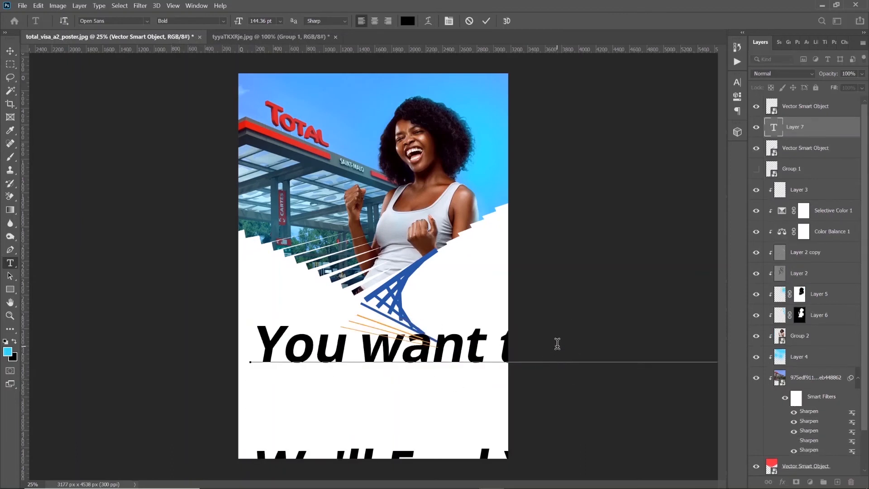
Change the font of all the pasted headline text to Helvetica Regular
key(ctrl+a)
click(736, 82)
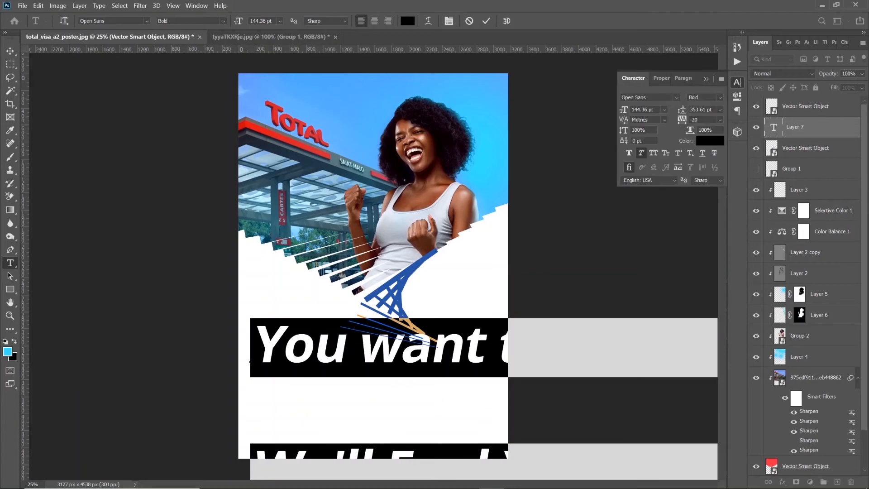
text(hel)
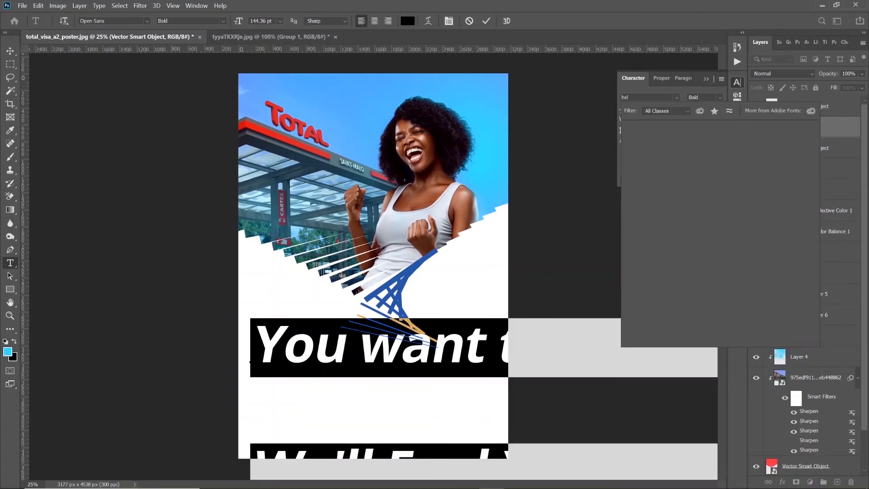
text(vetica)
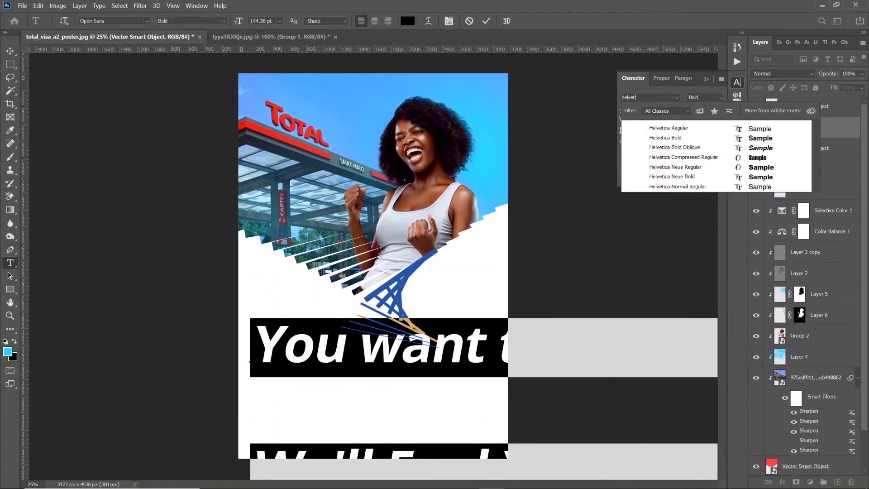
click(673, 128)
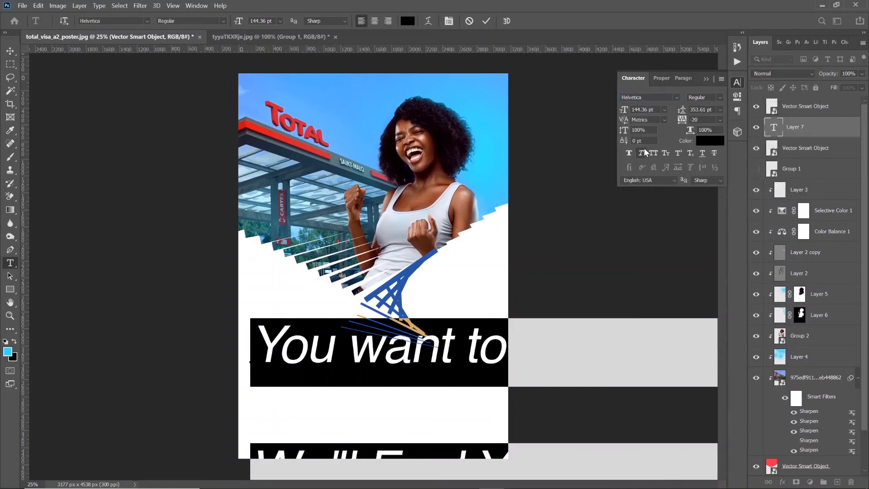
Turn off the headline's faux italic and set its size to 40.36 pt, leading to 50.61 pt and tracking to 0
drag(624, 110, 568, 111)
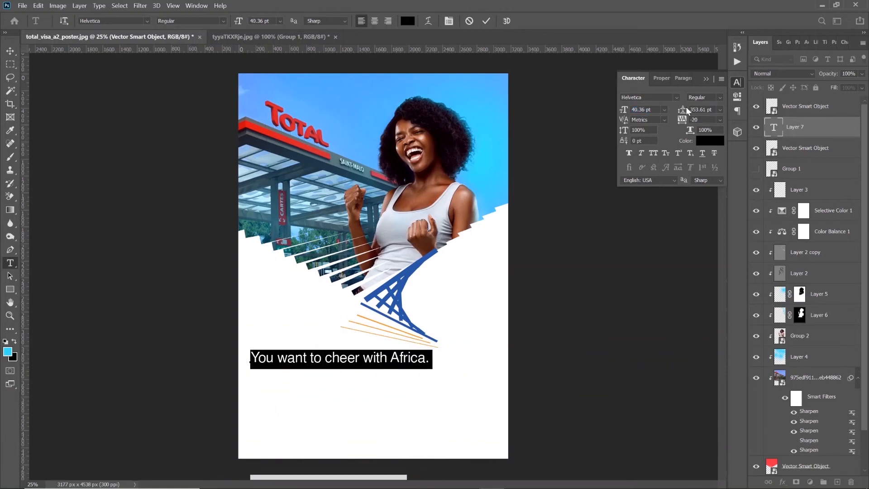
drag(686, 107, 525, 126)
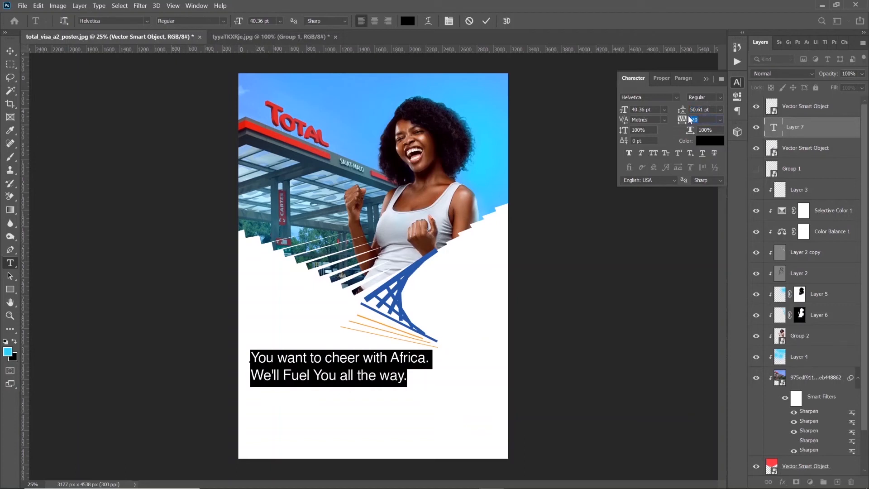
text(0)
key(Return)
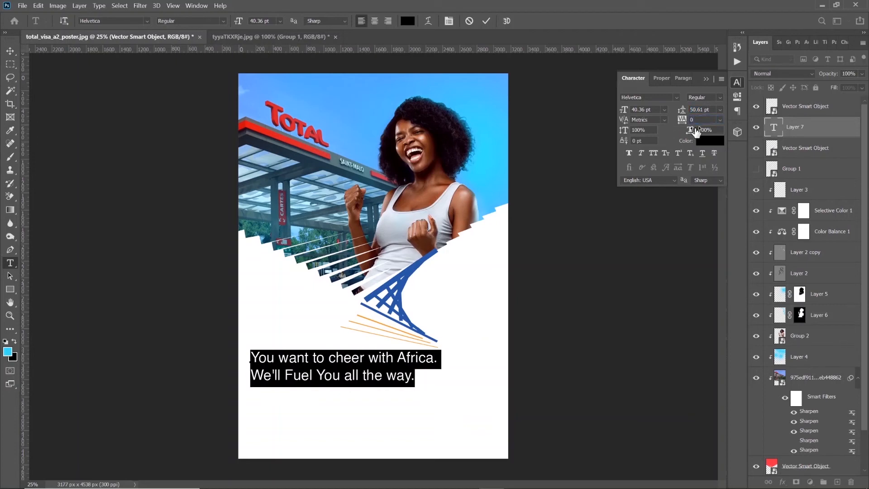
click(486, 21)
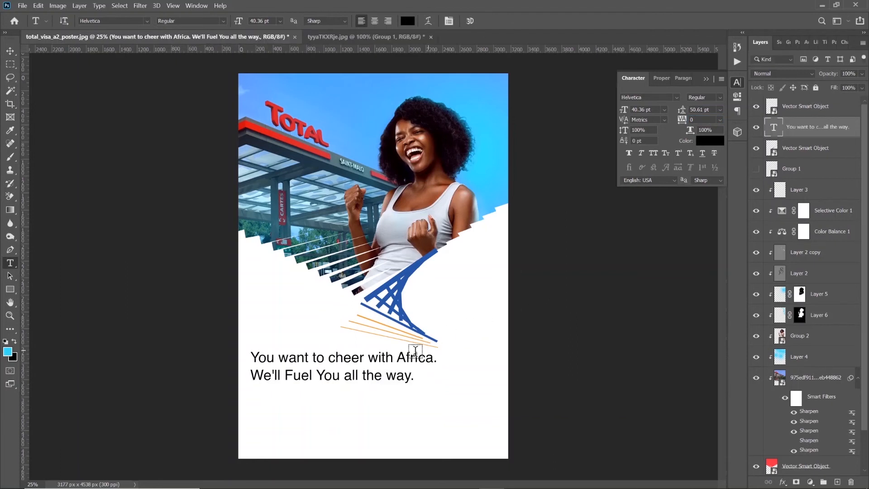
Tighten the whole headline text to a tracking of -40 and a leading of 40.61 pt
click(327, 365)
key(ctrl+a)
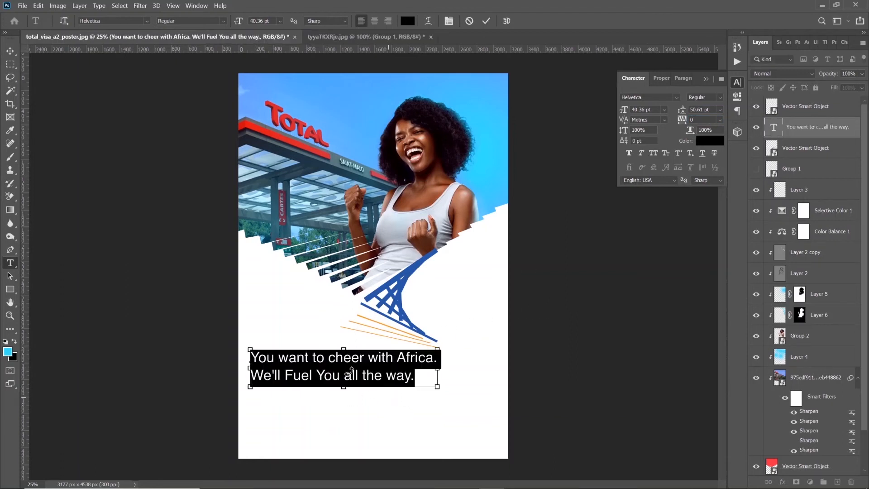
click(332, 356)
key(Delete)
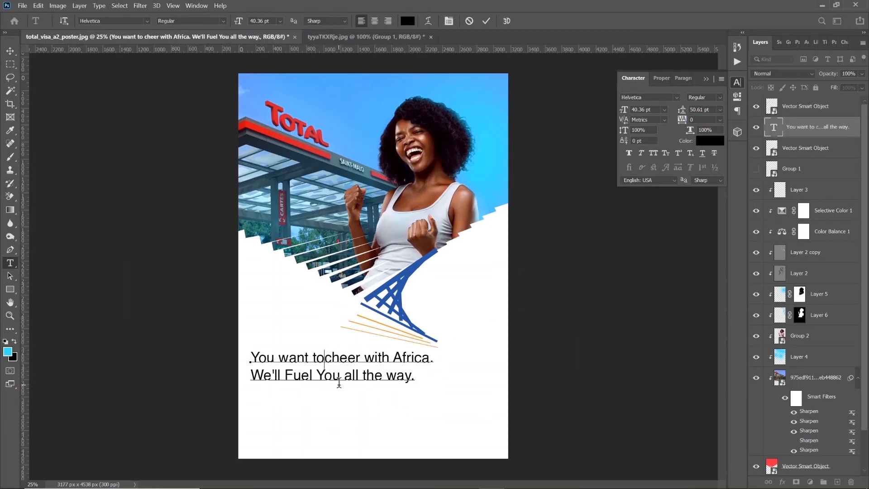
key(ctrl+a)
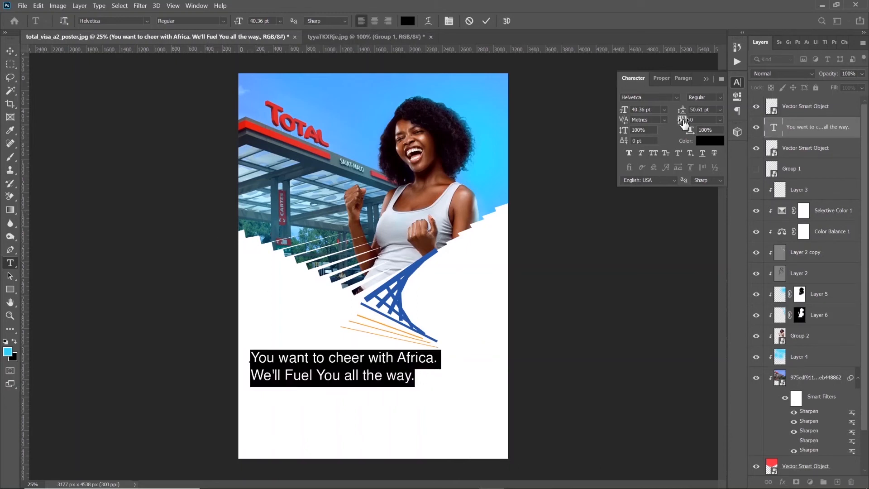
drag(684, 122, 675, 110)
click(10, 51)
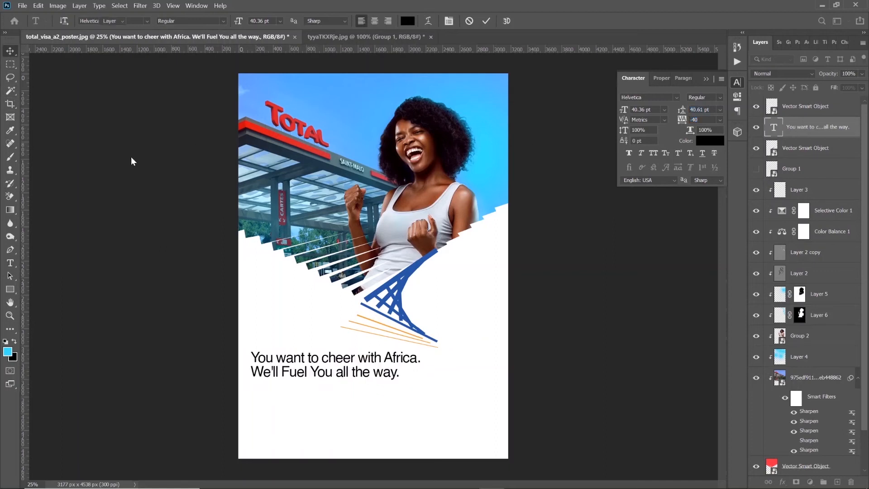
Scale the headline text up proportionally to a font size of 43.93 pt
key(ctrl+t)
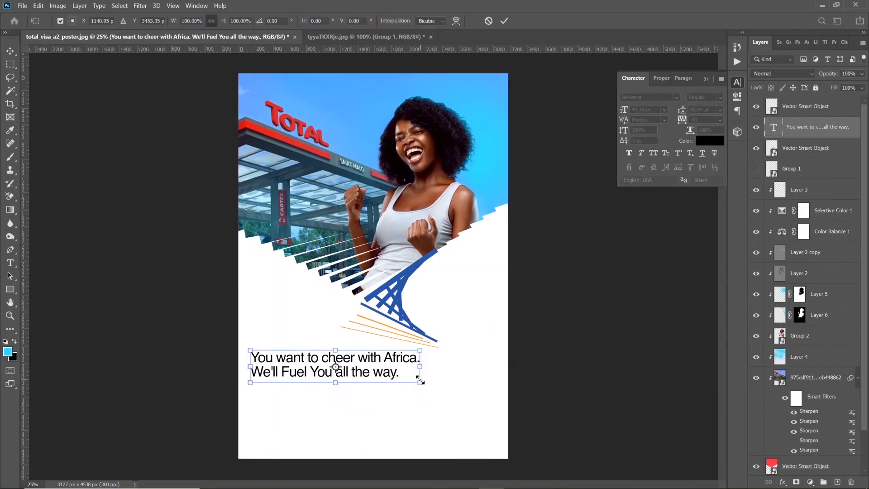
mouse_move(419, 380)
mouse_down()
mouse_move(438, 391)
mouse_move(430, 385)
mouse_up()
key(Return)
Place the Visa official sponsor image from the Total folder on the poster and shrink it to about 14% in the poster's lower-right corner
key(alt+Tab)
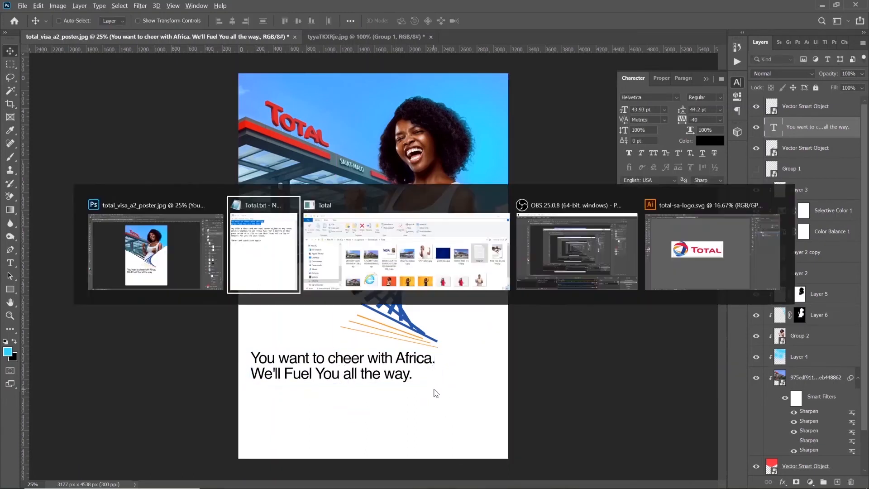
click(384, 271)
click(313, 161)
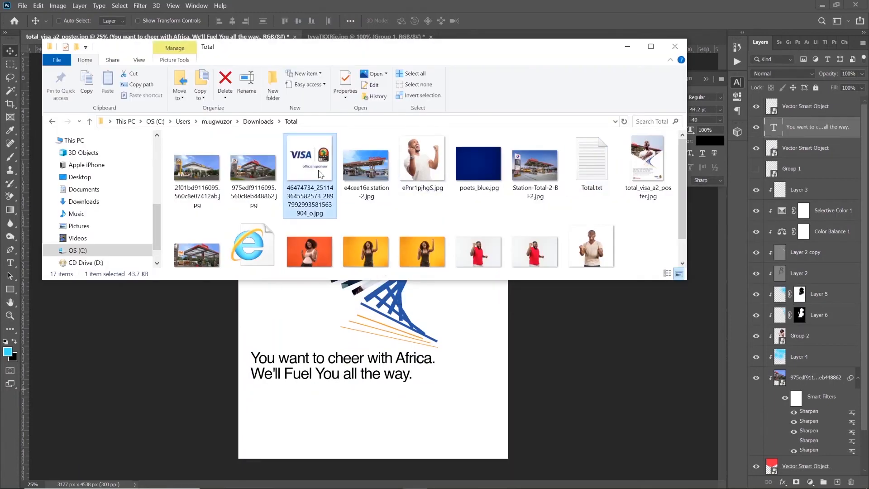
drag(312, 161, 438, 382)
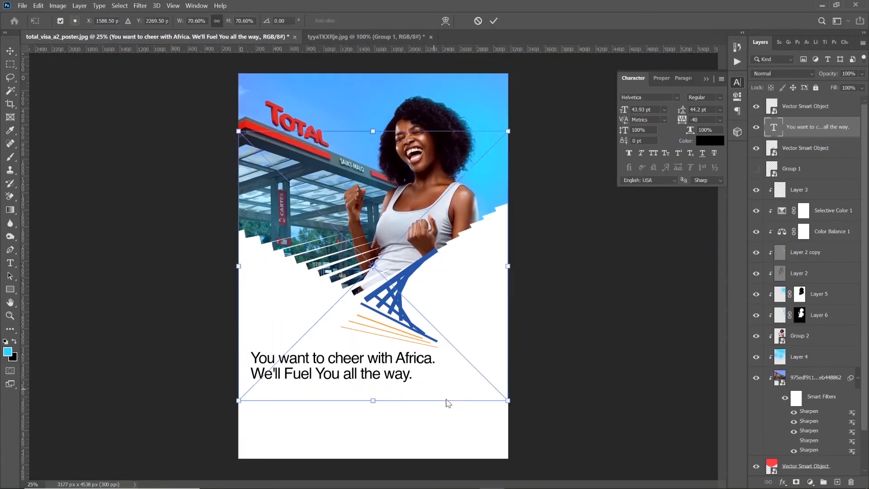
drag(235, 130, 434, 405)
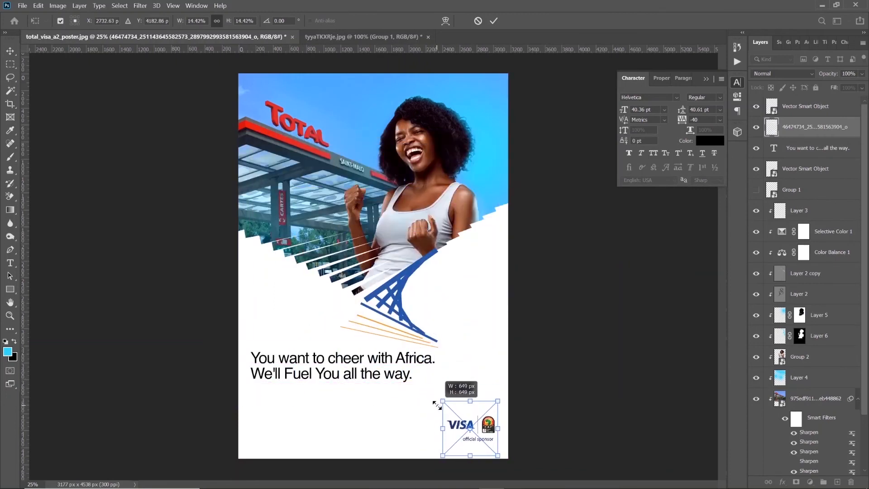
key(Return)
mouse_move(470, 431)
mouse_down()
mouse_move(468, 441)
mouse_move(469, 431)
mouse_up()
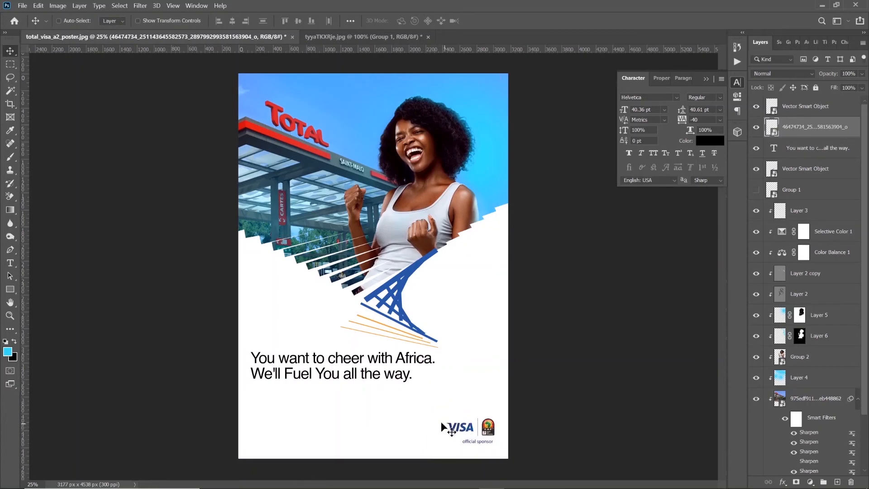
Place total-sa-logo.svg from the Total folder on the poster and shrink it into the poster's lower-left corner
key(alt+Tab)
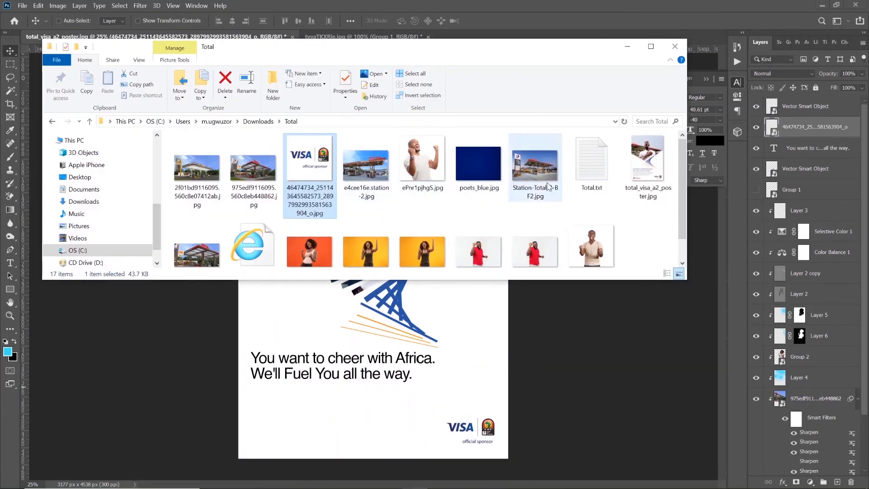
click(268, 245)
double_click(257, 220)
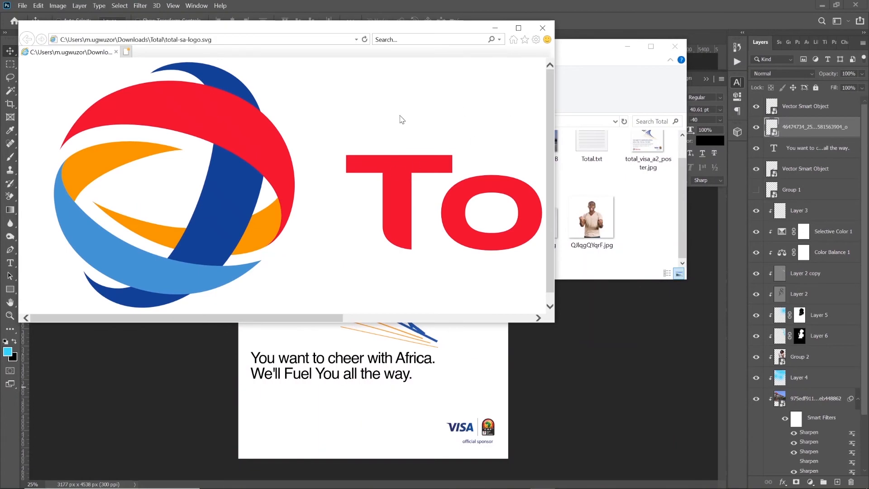
click(553, 26)
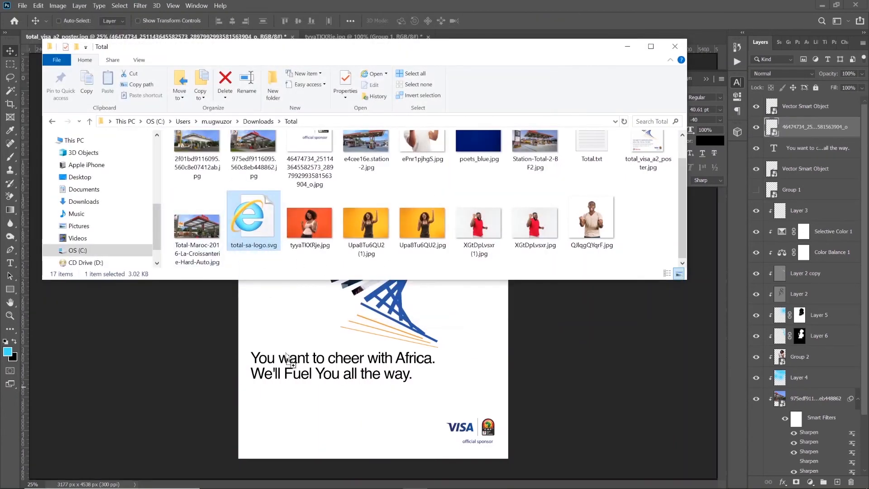
click(292, 409)
drag(370, 280, 393, 415)
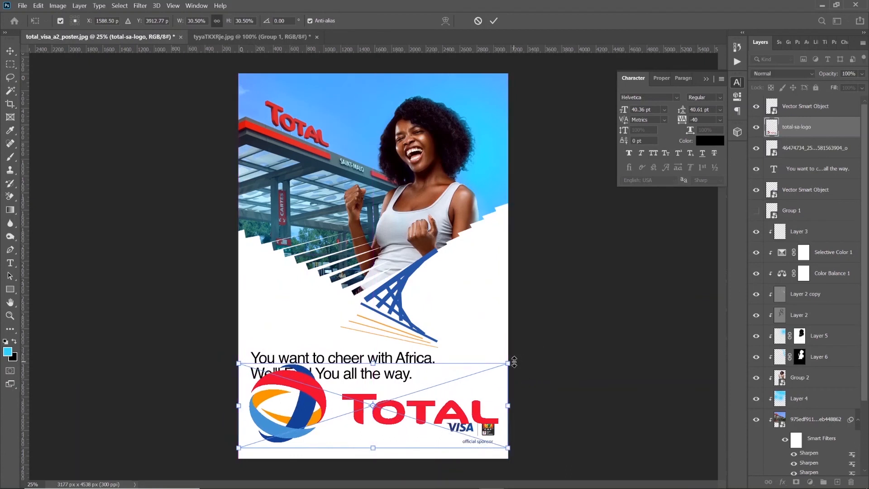
drag(508, 363, 285, 442)
key(Return)
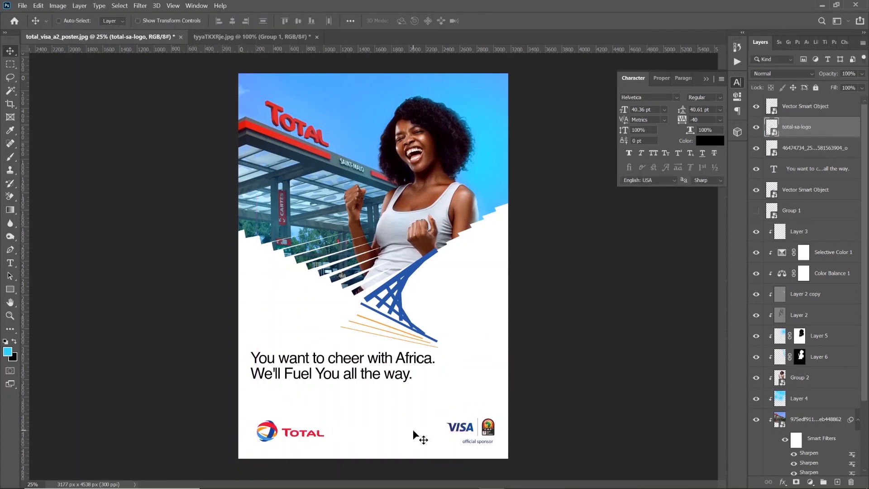
Nudge the placed Total logo about 30 px to the left and slightly up
key(shift+Left)
key(shift+Left)
key(shift+Left)
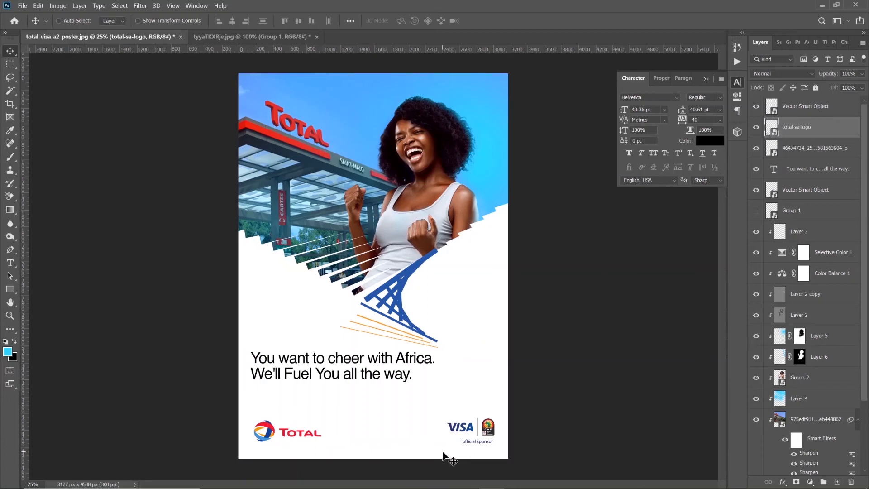
key(Up)
key(Up)
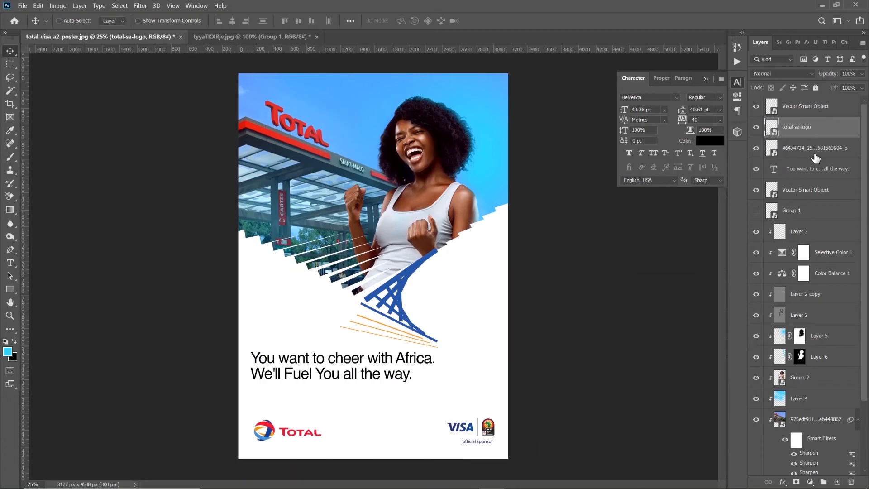
Select the Total and Visa logo layers together and align their vertical centers
click(756, 108)
click(756, 108)
click(756, 148)
click(756, 148)
ctrl+click(796, 148)
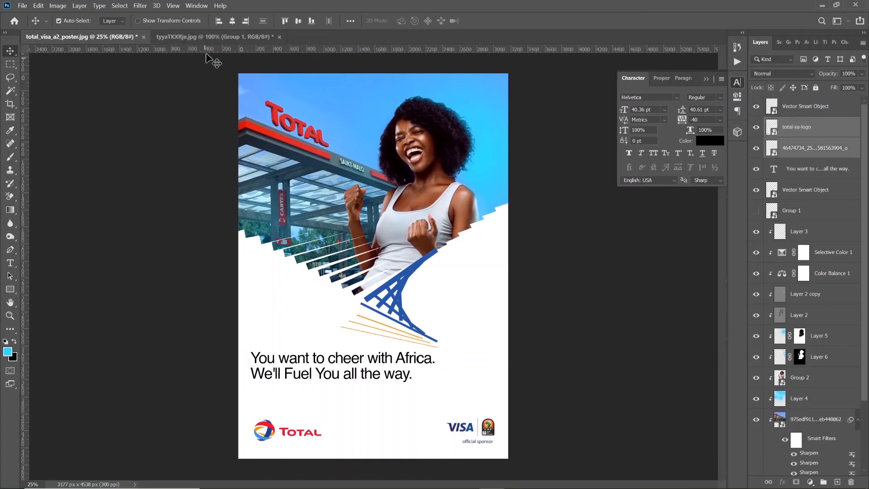
click(303, 22)
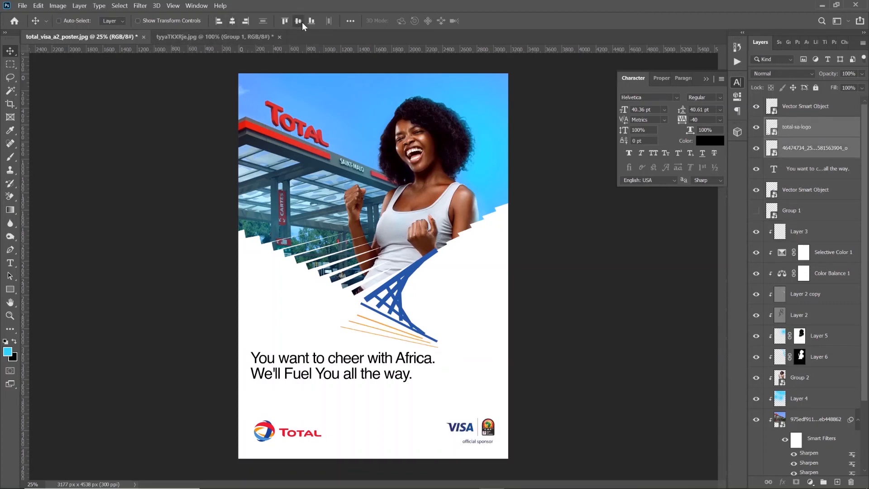
Nudge only the Visa sponsor logo slightly down until it lines up visually with the Total logo
click(813, 152)
key(Up)
key(Up)
key(Up)
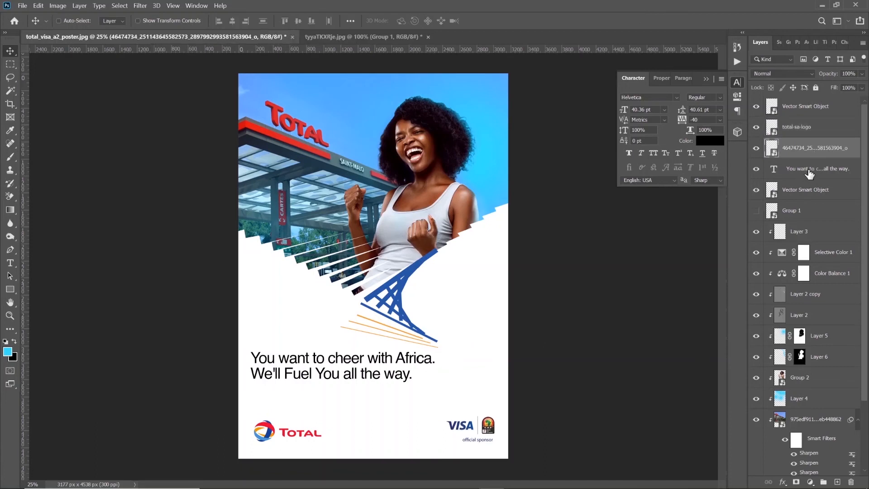
key(Down)
key(Down)
key(Down)
key(Down)
key(Down)
key(Down)
key(Down)
key(Down)
key(Down)
key(Down)
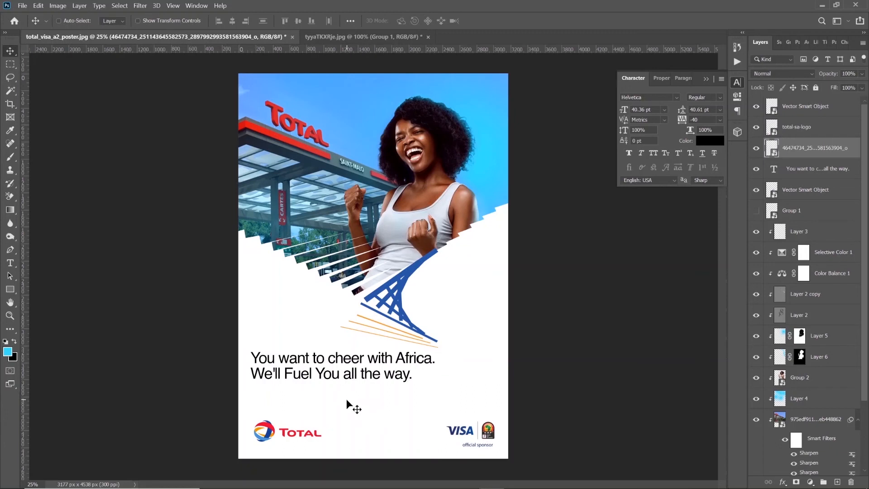
Recolor the whole headline dark navy 0b2858, starting from the blue sampled from the pylon graphic
click(10, 262)
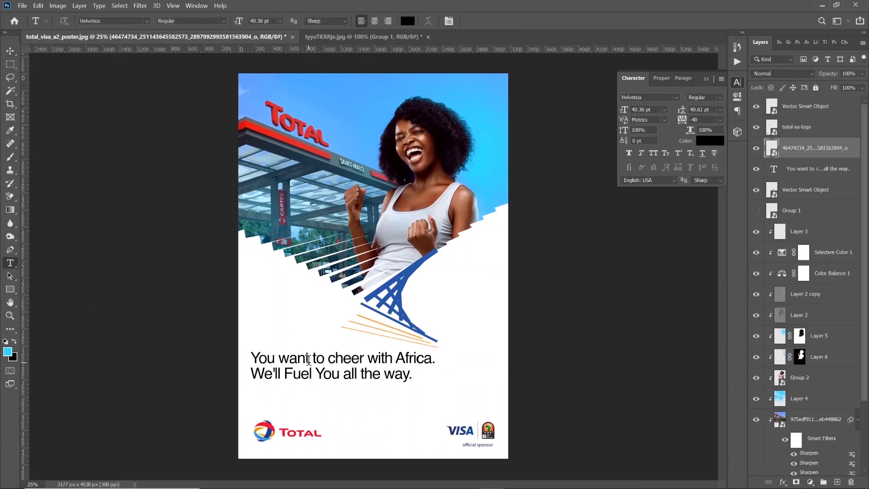
click(307, 357)
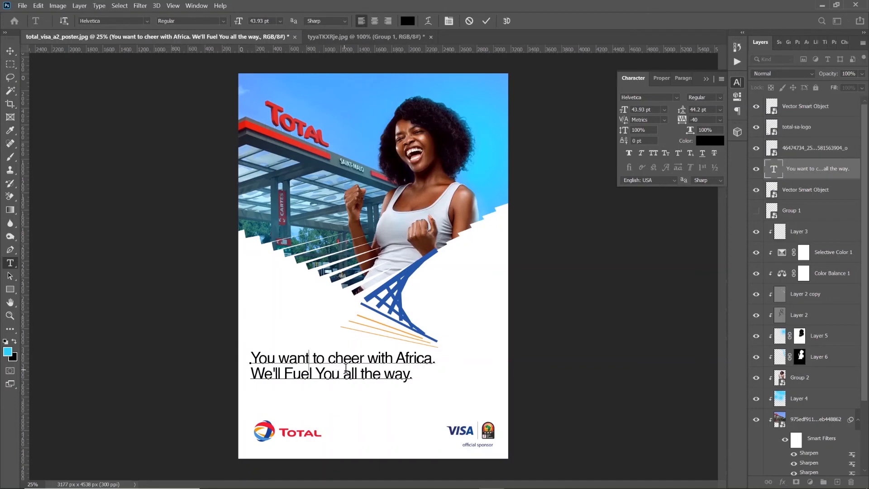
key(ctrl+a)
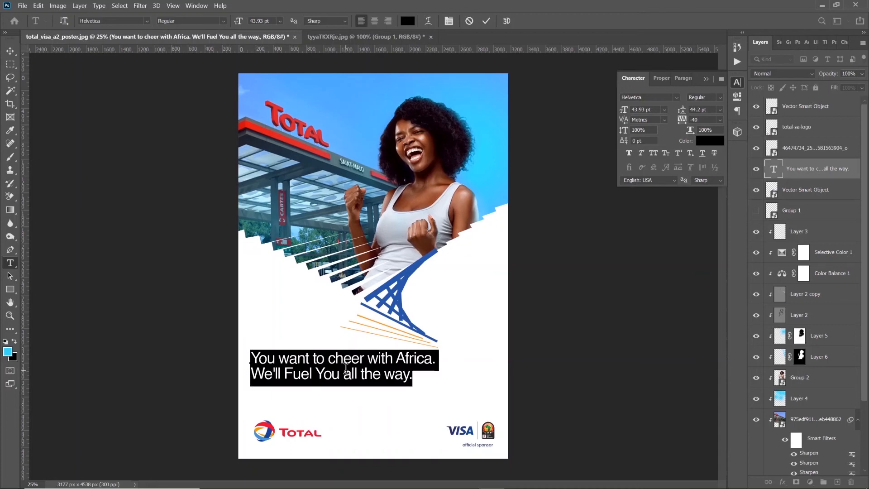
click(715, 144)
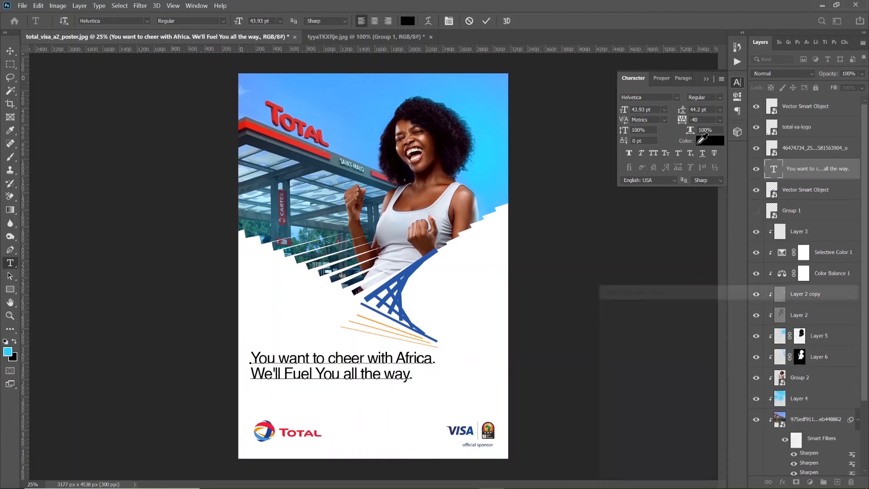
click(411, 267)
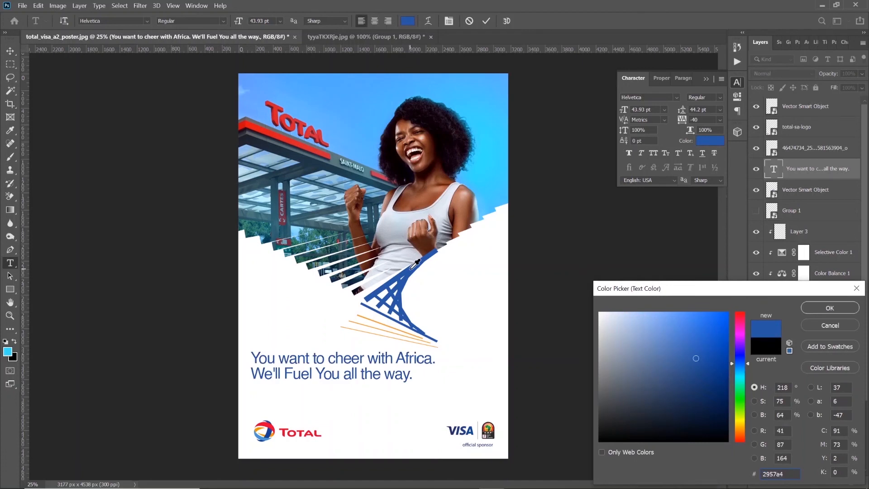
click(712, 396)
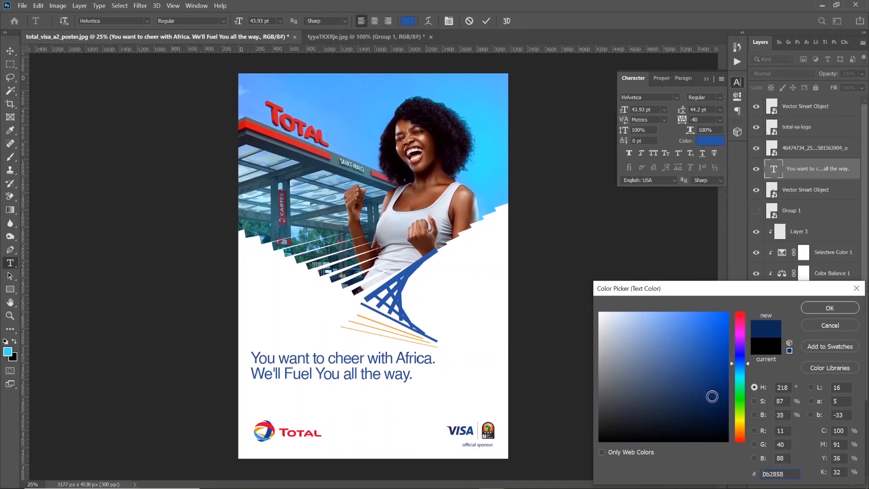
click(846, 308)
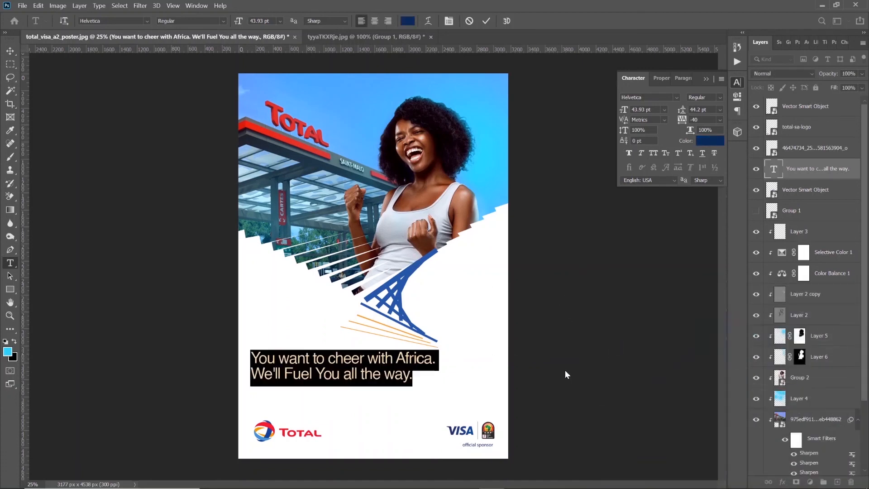
click(487, 23)
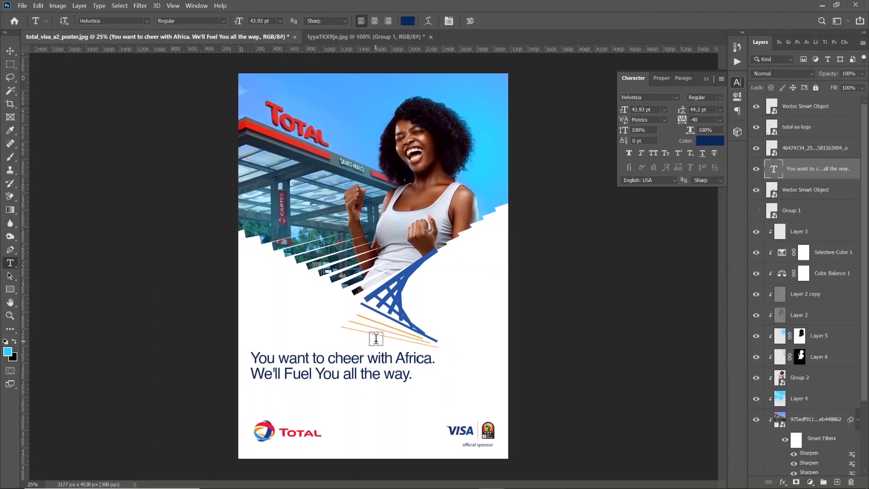
Set the whole headline text in all caps
click(368, 361)
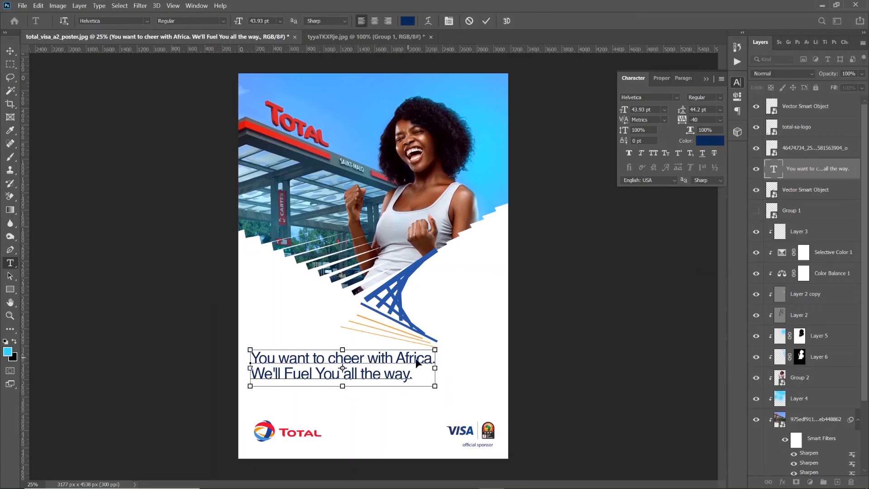
key(ctrl+a)
click(655, 155)
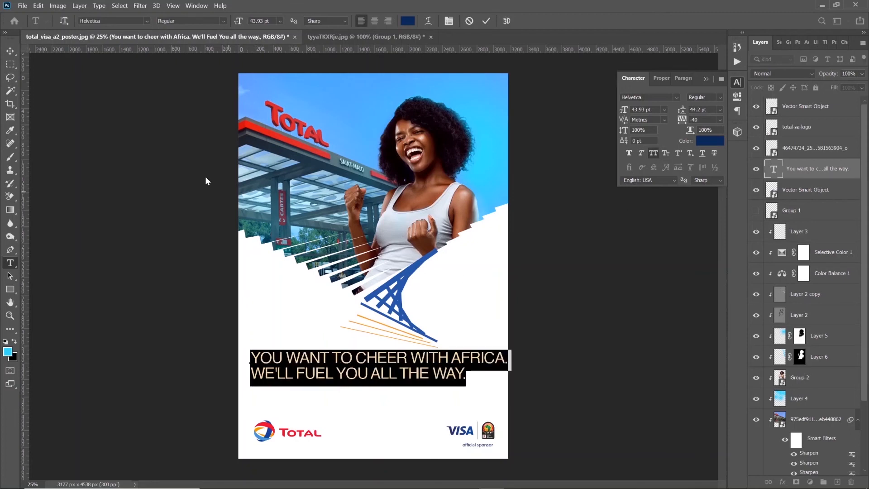
click(11, 51)
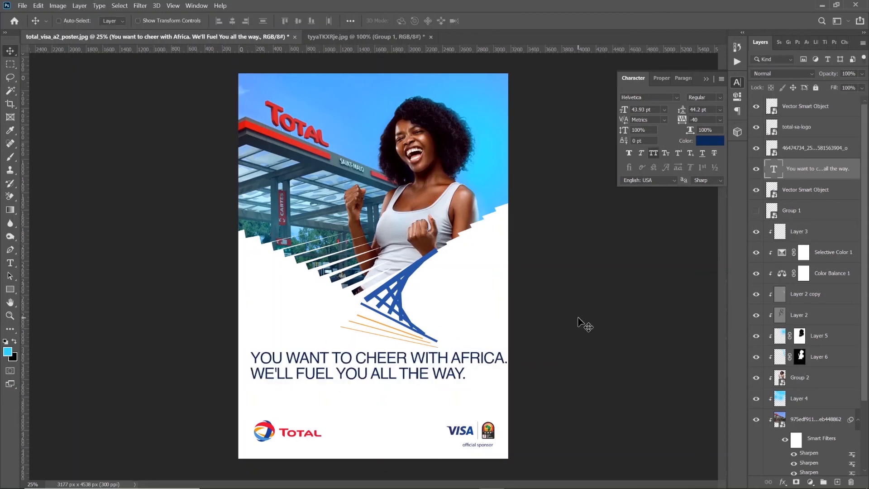
Scale the headline down proportionally to 62.80%, giving a font size of 27.59 pt
key(ctrl+t)
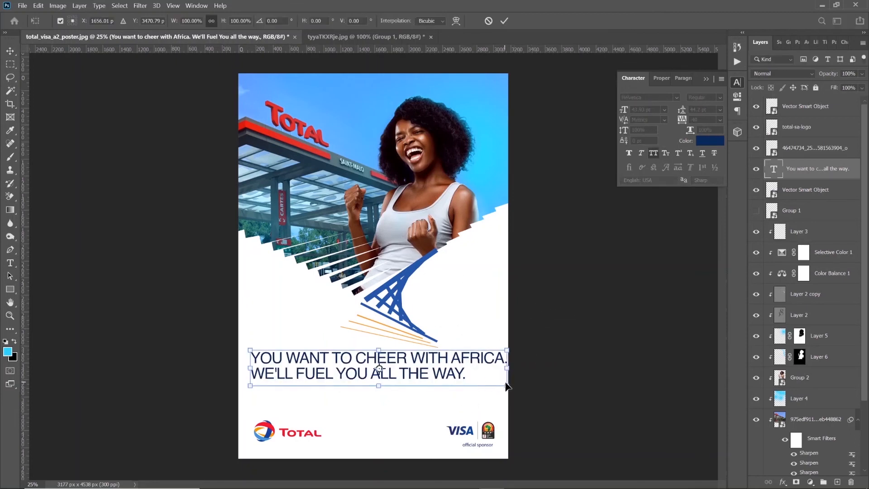
drag(507, 386, 412, 378)
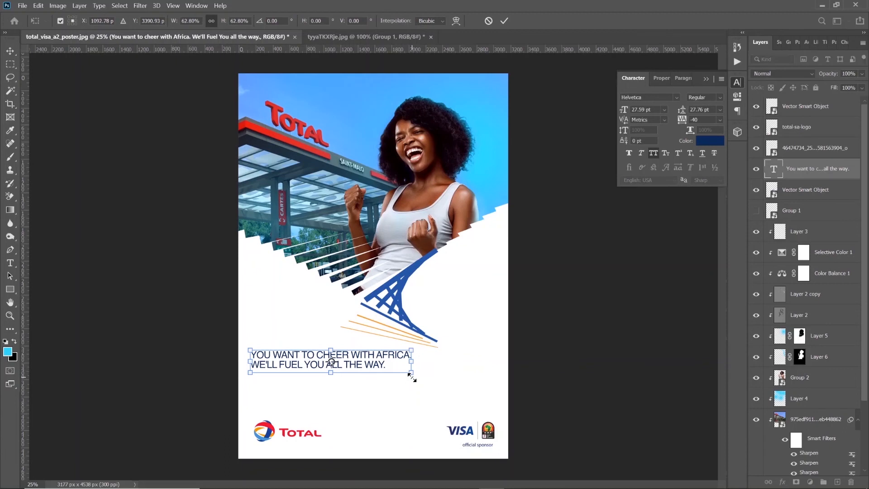
key(Return)
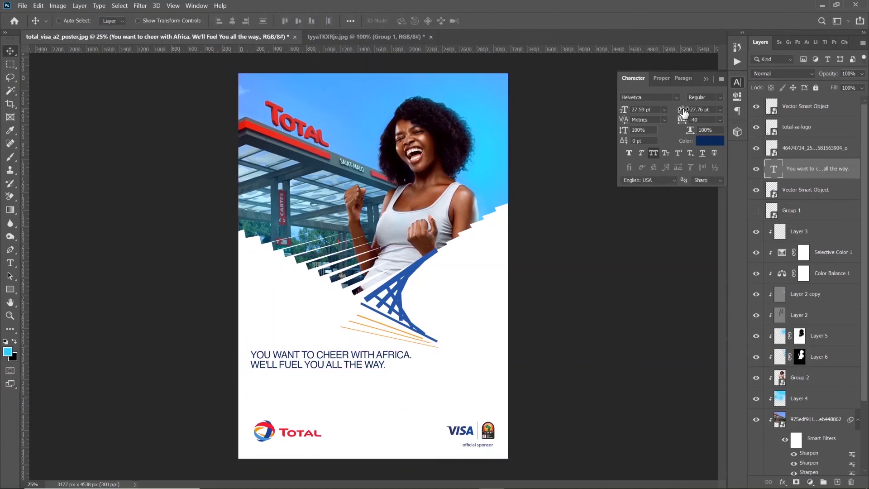
Increase the headline's line spacing to 32.76 pt
mouse_move(684, 112)
mouse_down()
mouse_move(706, 113)
mouse_move(674, 114)
mouse_up()
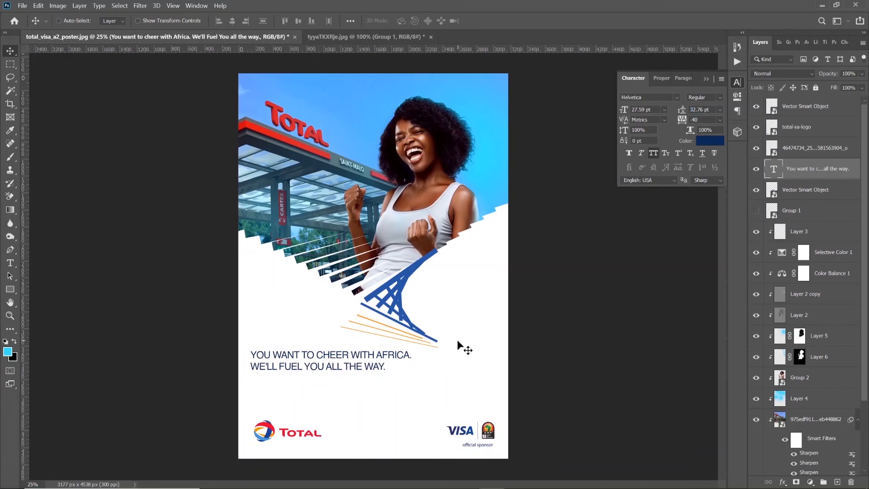
Scale the orange lines graphic proportionally to 109.42% and shift it so the lines sit just beneath the blue pylon graphic
key(ctrl)
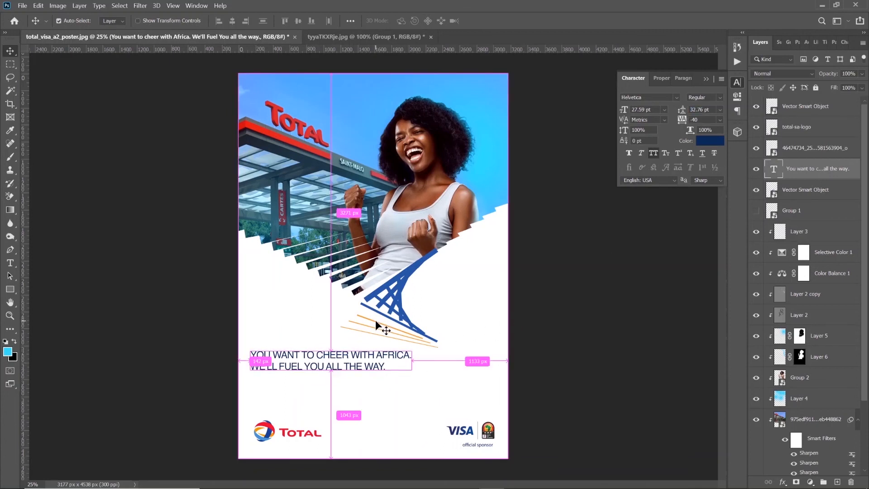
ctrl+click(376, 319)
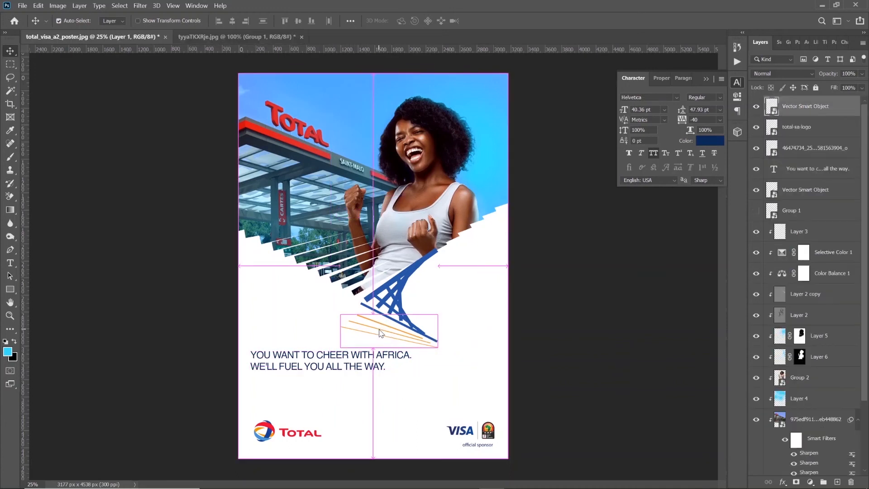
key(ctrl+t)
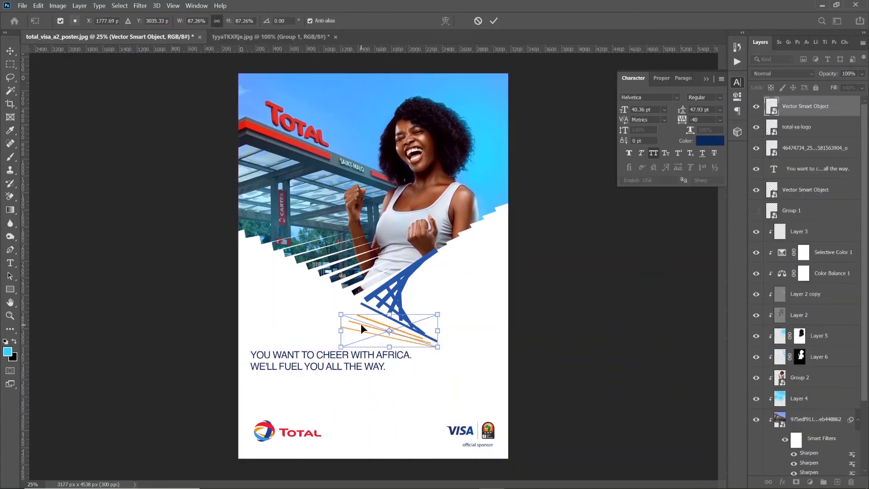
drag(344, 312, 320, 299)
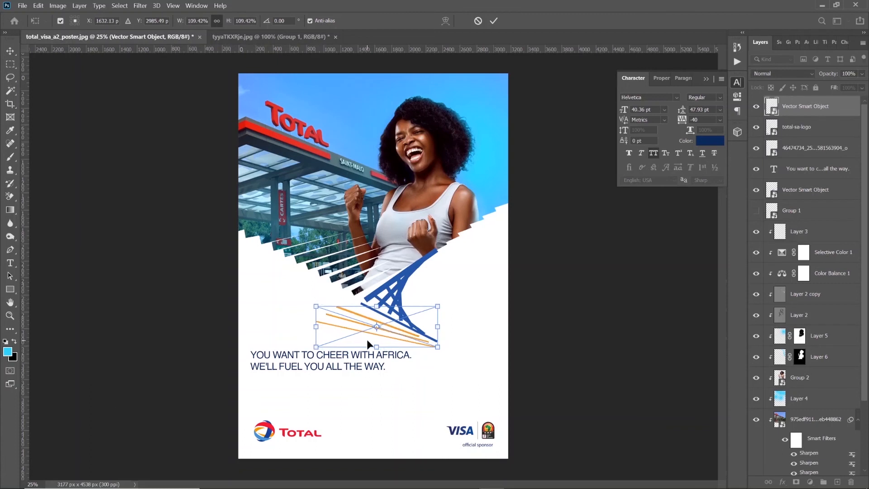
mouse_move(410, 335)
mouse_down()
mouse_move(424, 339)
mouse_move(420, 347)
mouse_up()
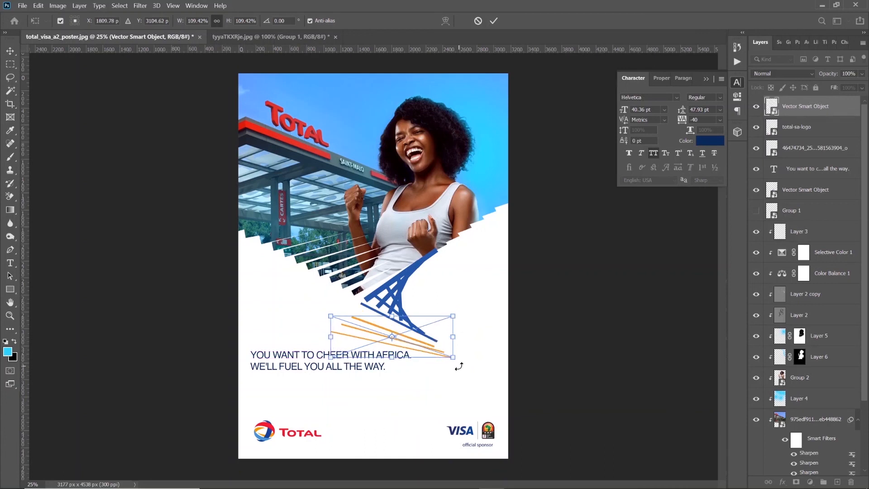
key(Up)
key(Up)
key(Up)
key(Up)
key(Up)
key(Up)
key(Up)
key(Up)
key(Up)
key(Up)
key(Up)
key(Up)
key(Up)
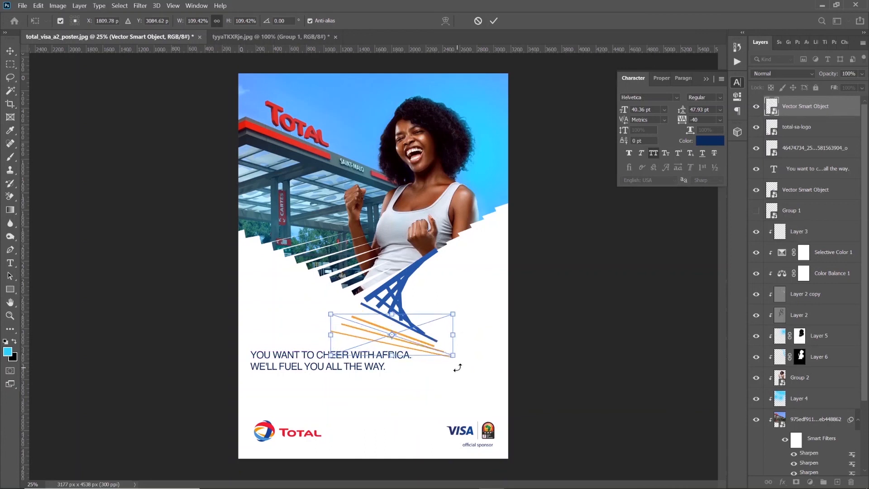
key(Up)
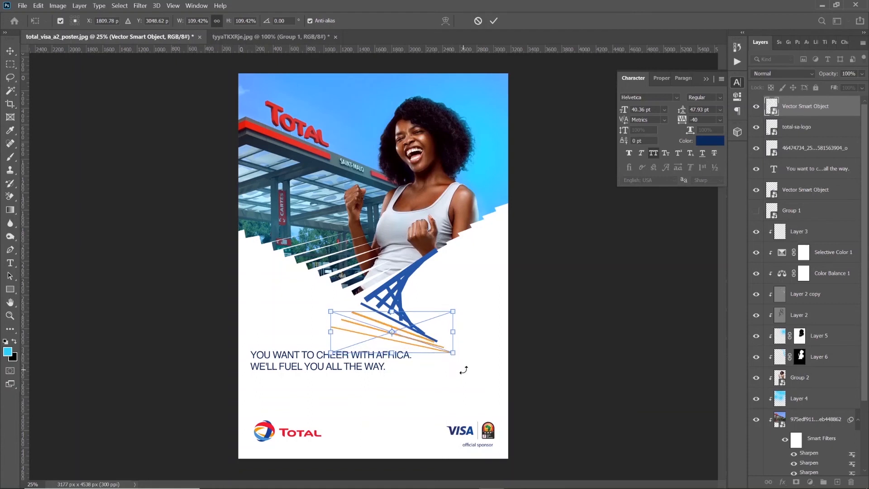
key(Down)
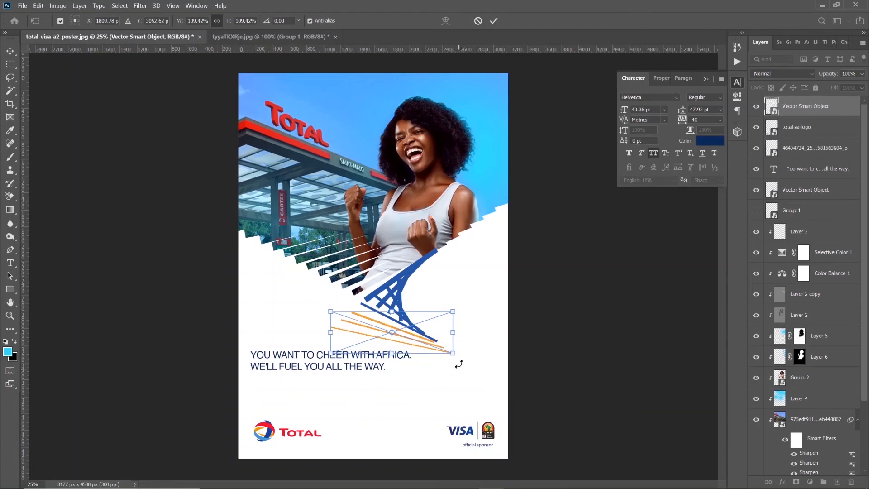
Enlarge the orange lines further to 125.31% and nudge them into alignment with the lower edge of the blue pylon graphic
drag(454, 354, 470, 359)
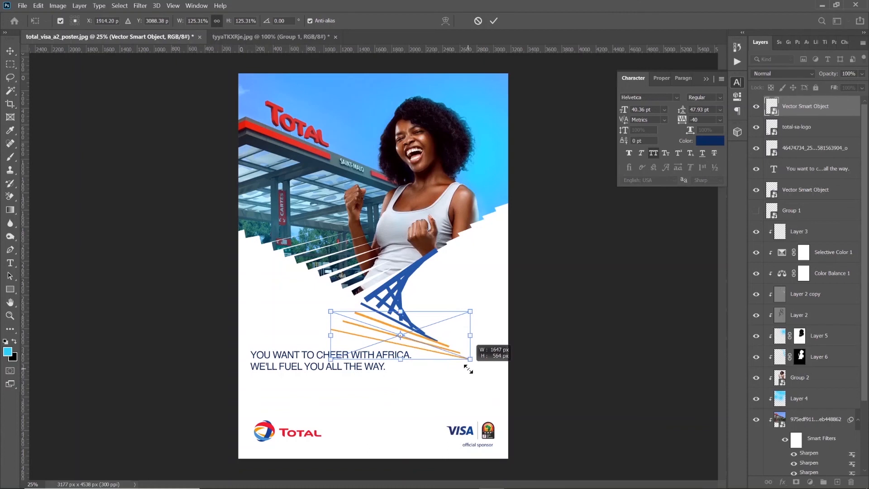
key(Down)
key(Down)
key(Down)
key(Down)
key(Down)
key(Down)
key(Down)
key(Down)
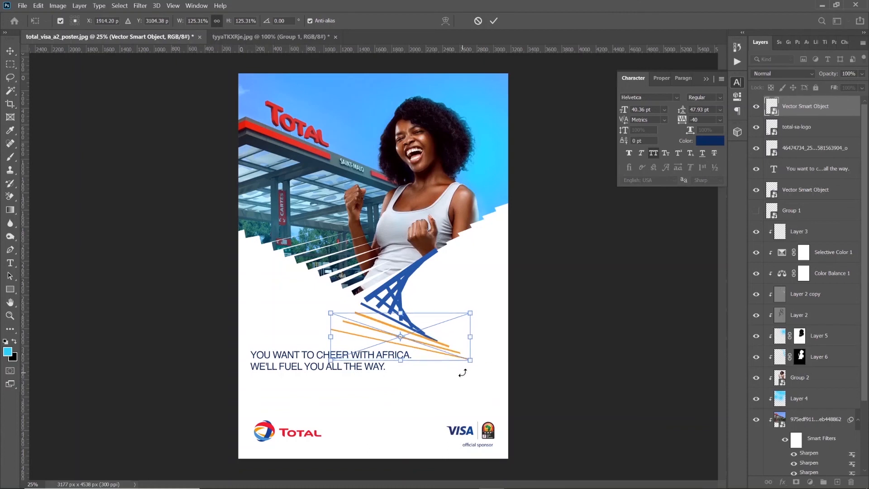
key(Left)
key(Left)
key(Left)
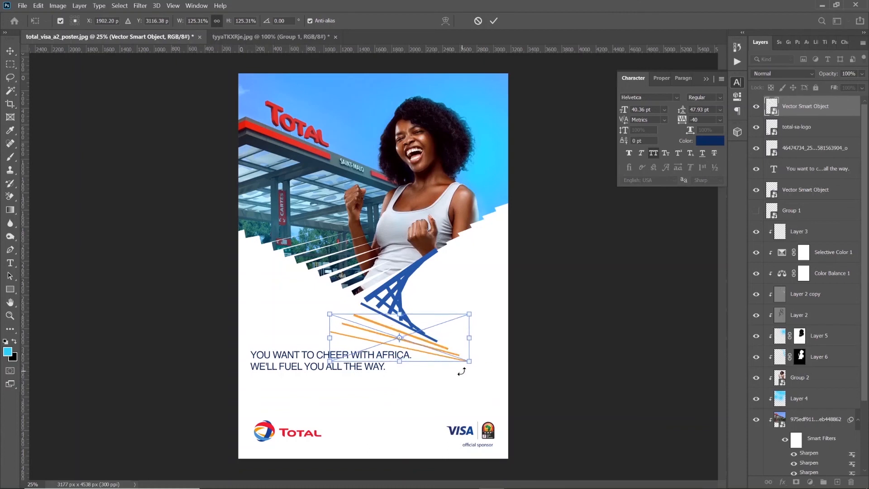
key(Up)
key(Up)
key(Up)
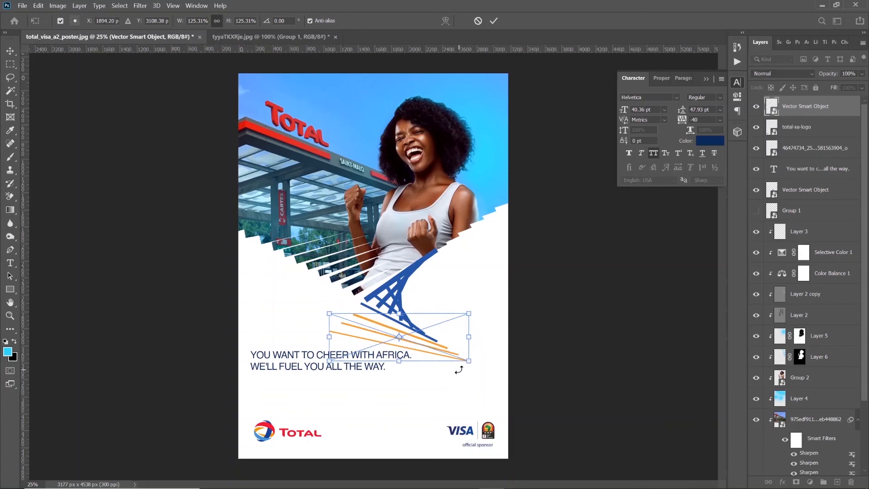
key(Left)
key(Left)
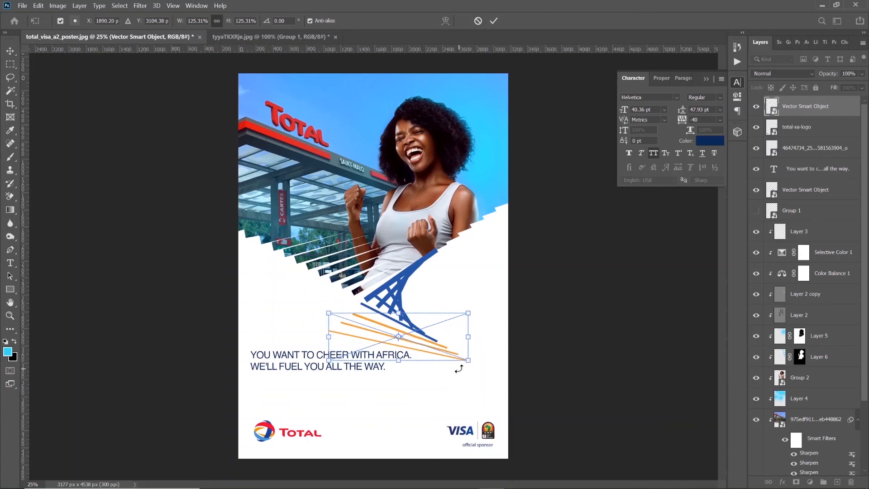
key(Return)
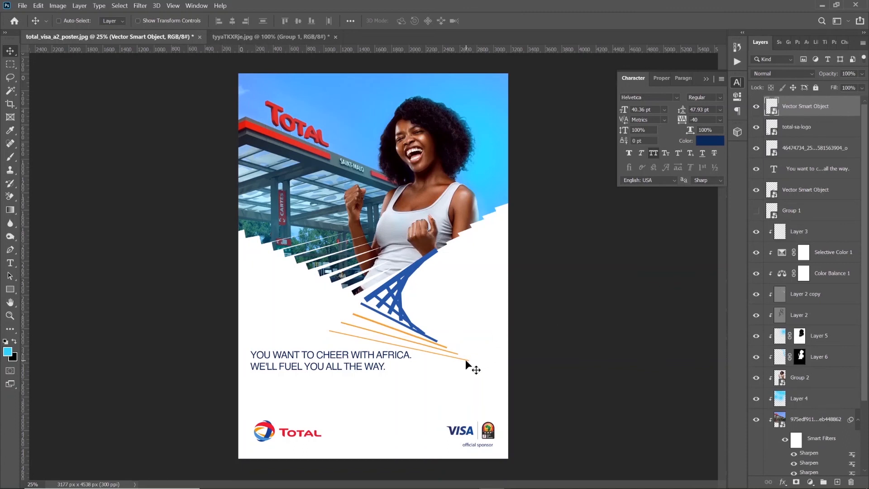
Add a Color Overlay to the orange lines using orange f49600 sampled from the Total logo
double_click(845, 109)
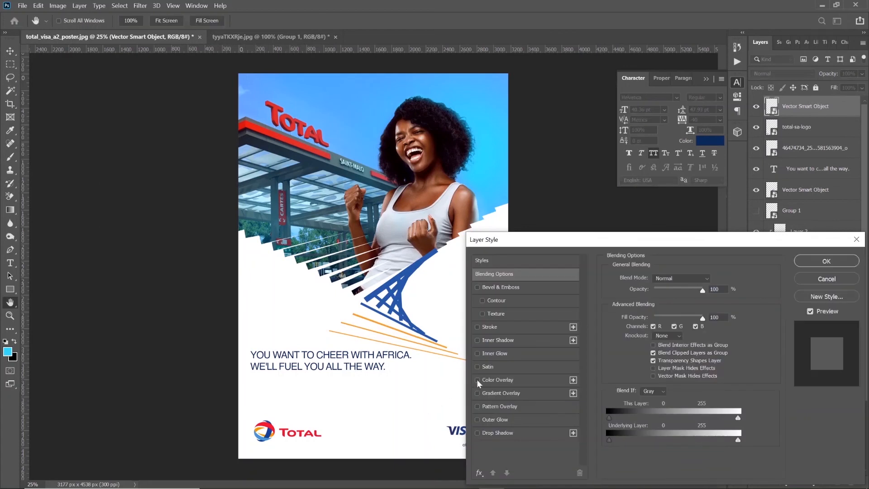
click(478, 380)
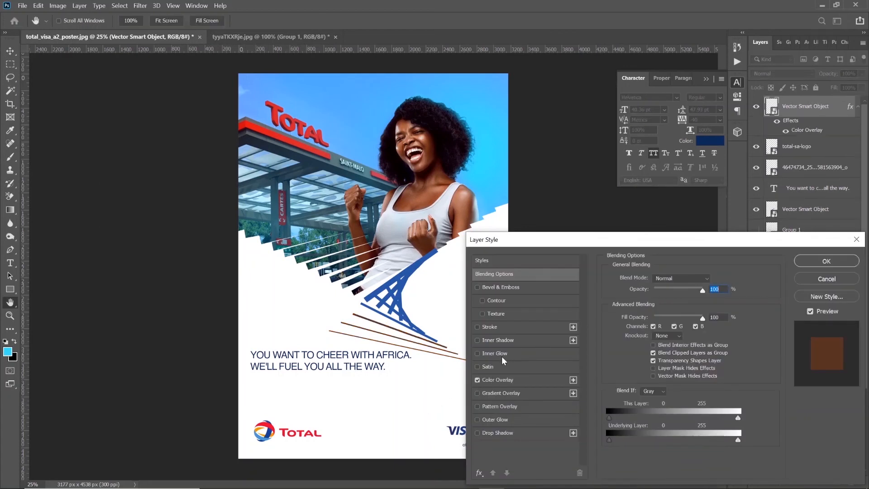
click(498, 379)
click(712, 284)
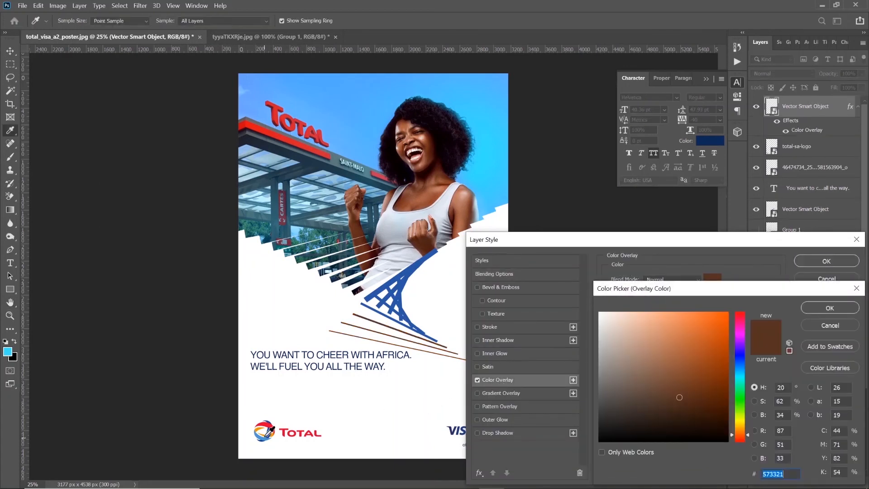
click(263, 425)
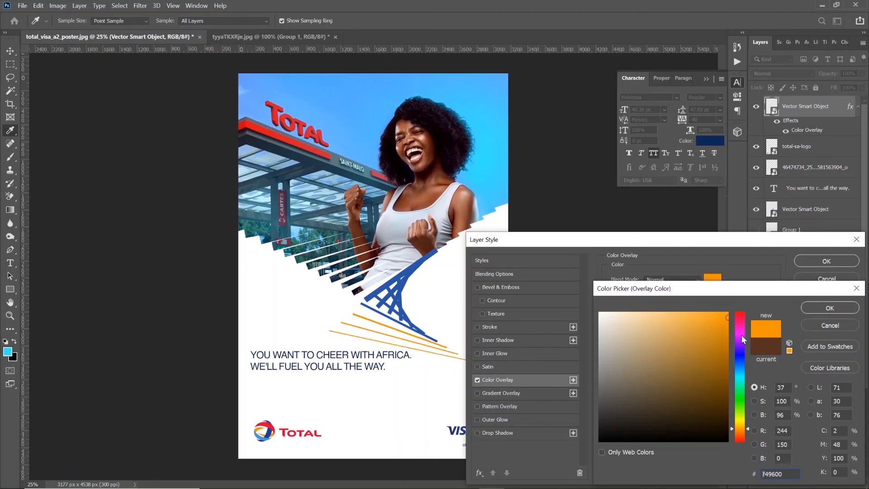
click(827, 308)
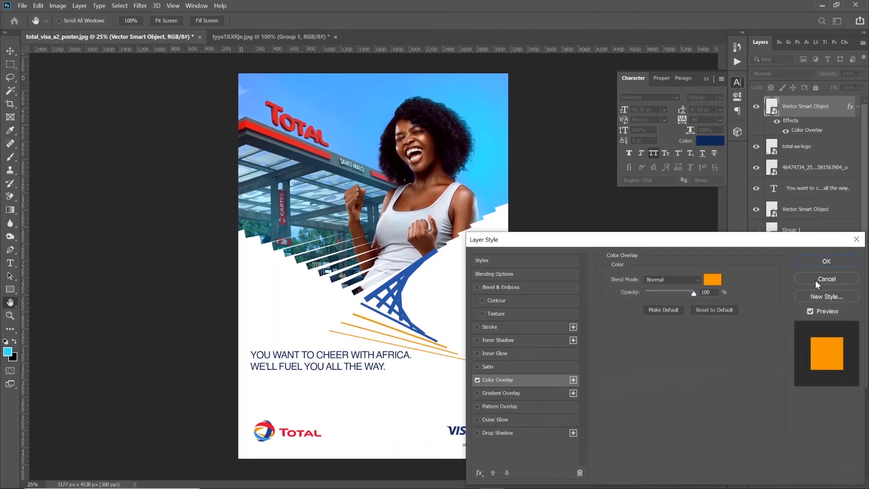
click(812, 254)
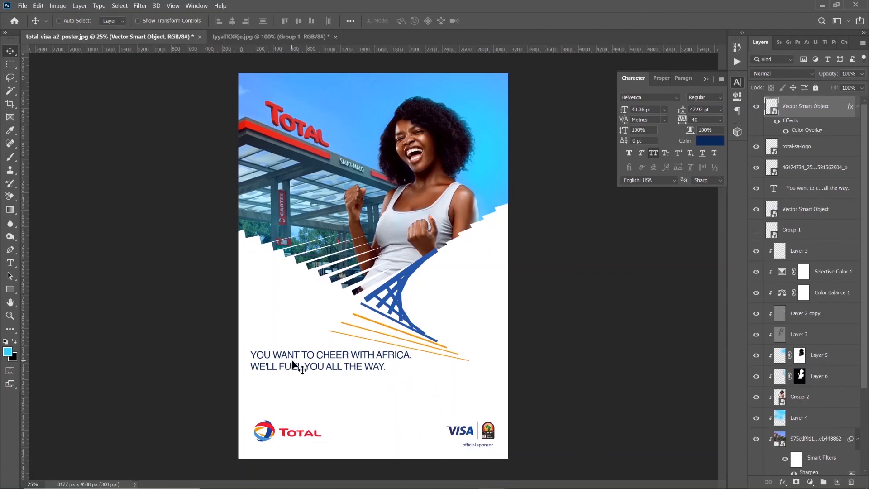
Try the Bebas Kai font on the whole headline, then discard the change
click(9, 262)
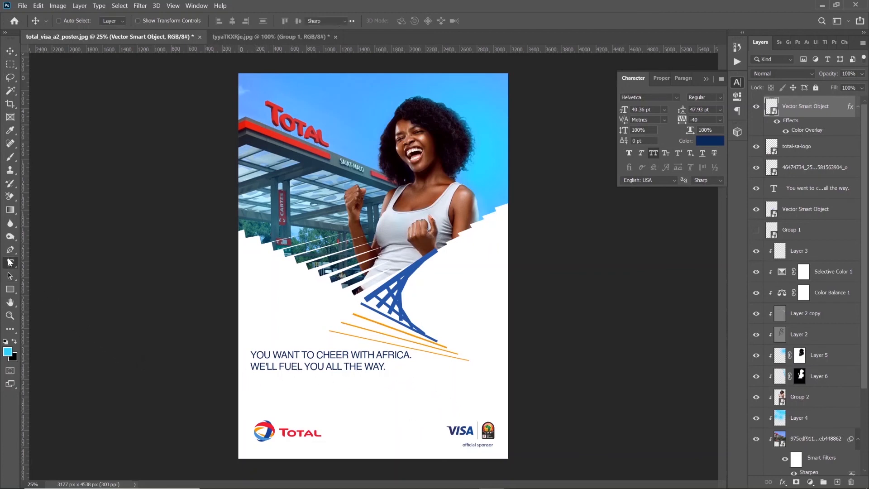
click(295, 356)
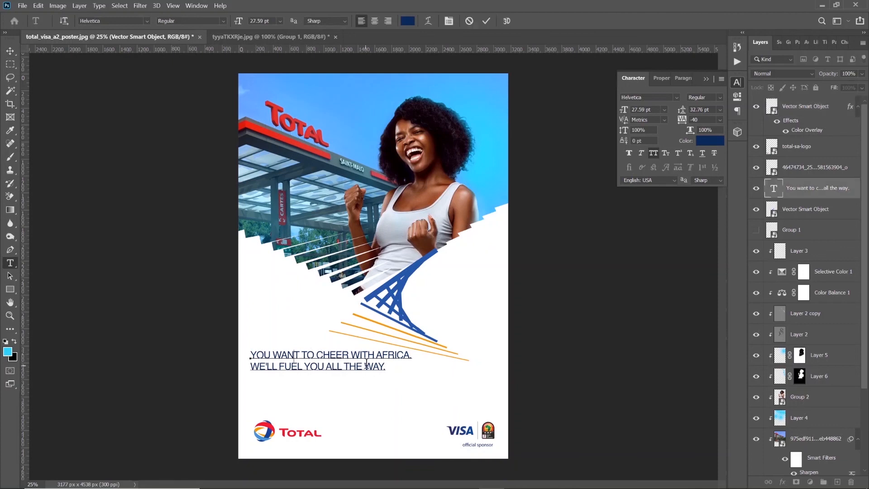
key(ctrl+a)
click(650, 97)
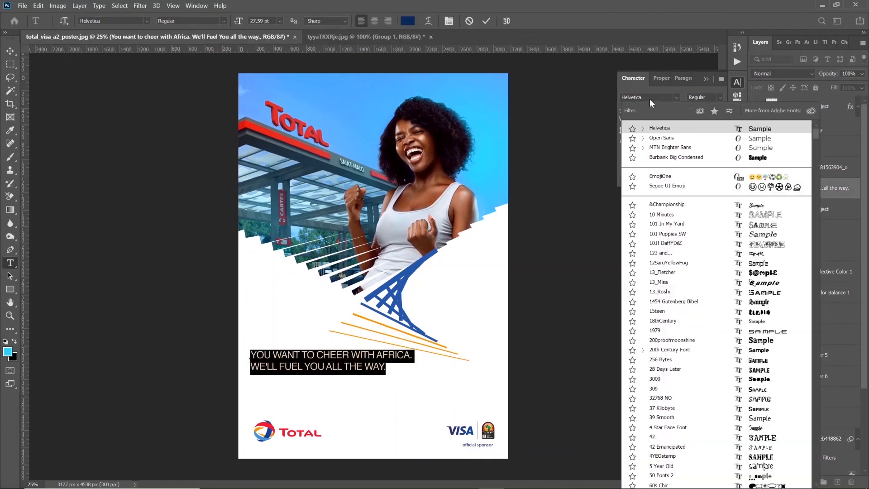
text(bebas)
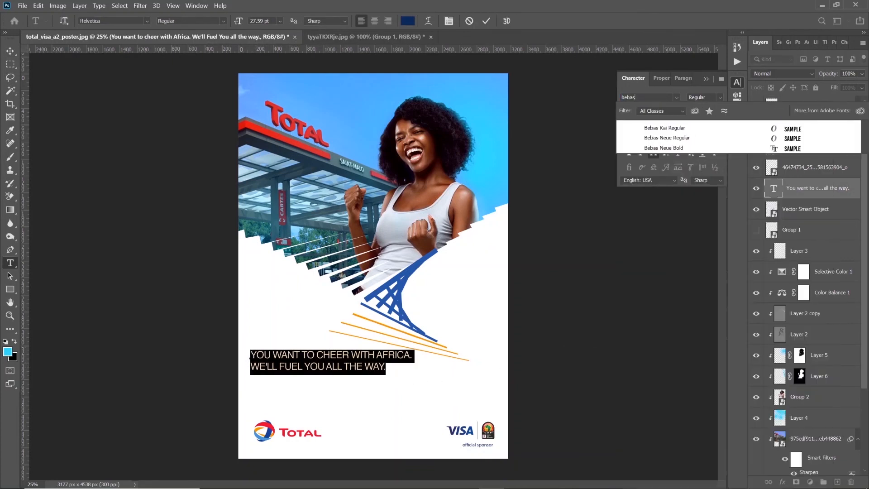
click(659, 128)
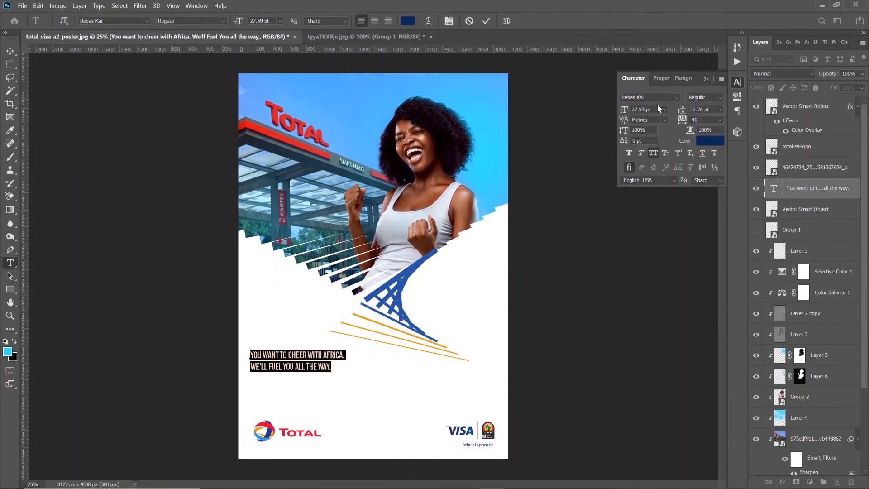
click(469, 21)
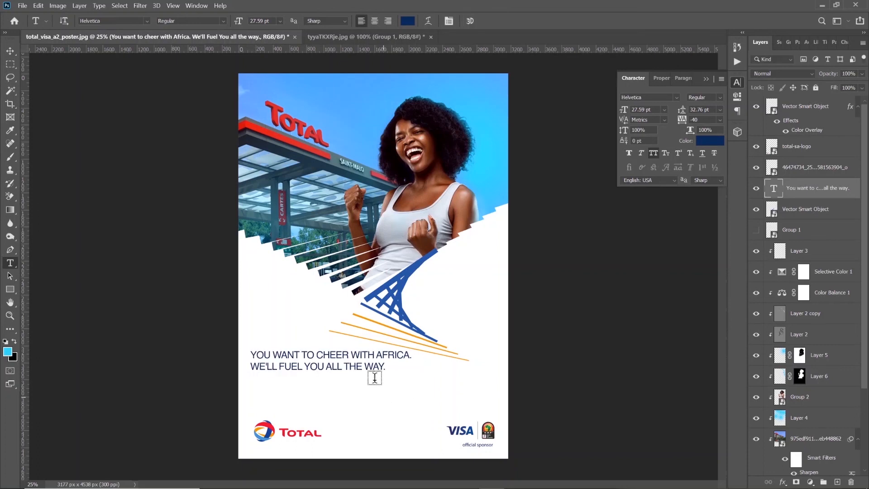
Stretch the whole headline text to a vertical scale of 117%
click(372, 366)
key(ctrl+a)
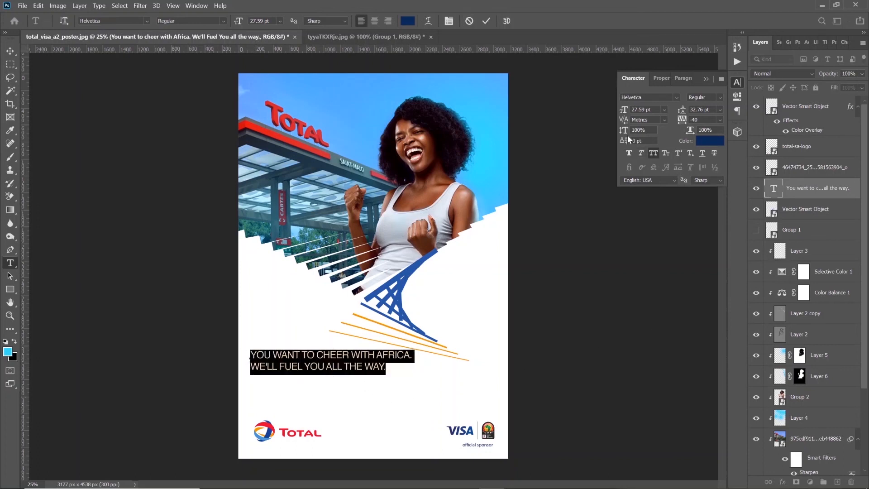
drag(623, 133, 632, 132)
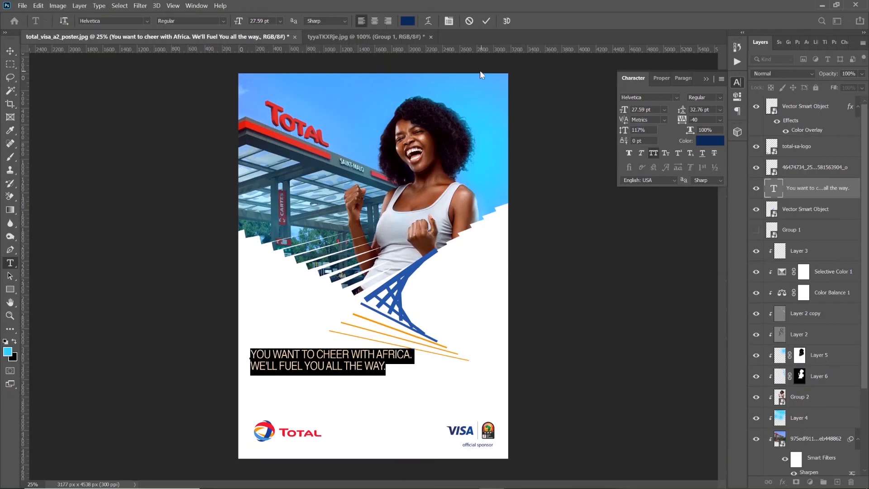
click(485, 20)
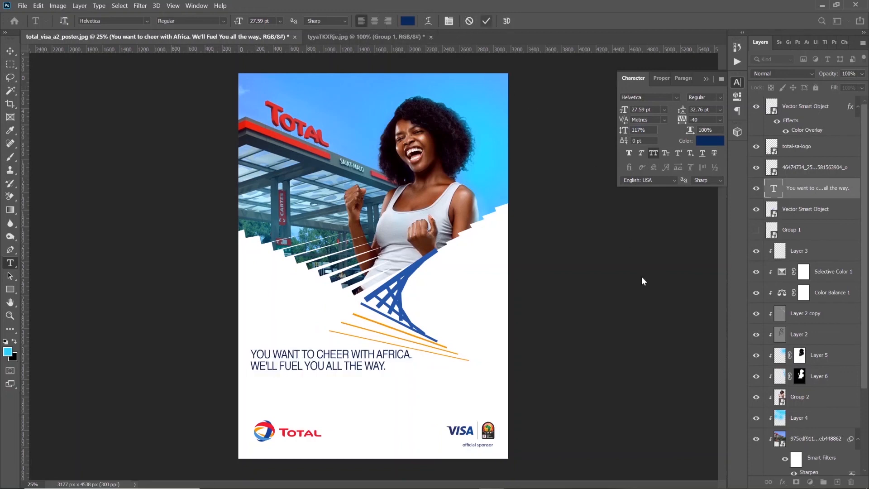
Increase the leading of the whole headline to 38.76 pt
click(376, 364)
key(ctrl+a)
drag(682, 111, 682, 111)
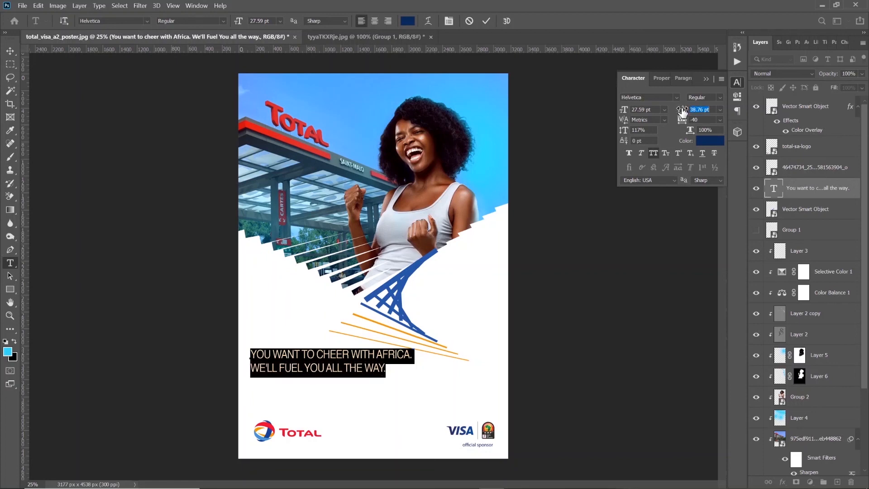
click(486, 21)
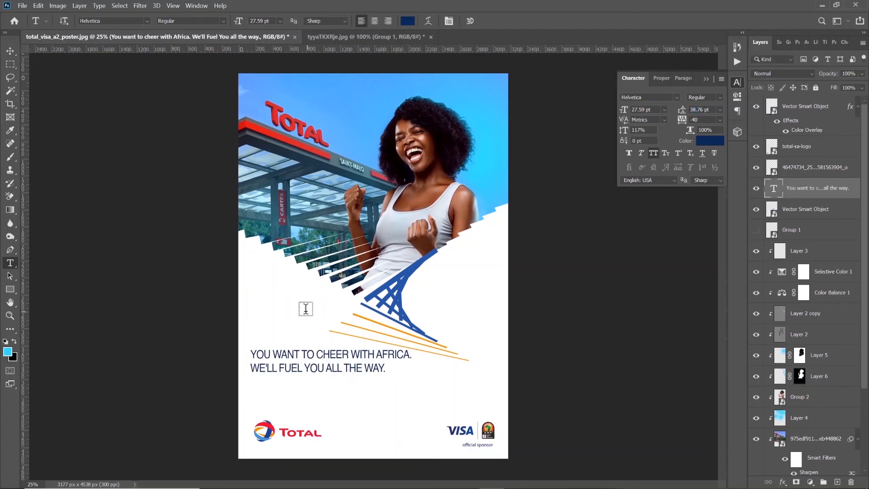
Start a text layer below the headline and copy the promotional paragraph and terms line from Total.txt in Notepad
click(254, 381)
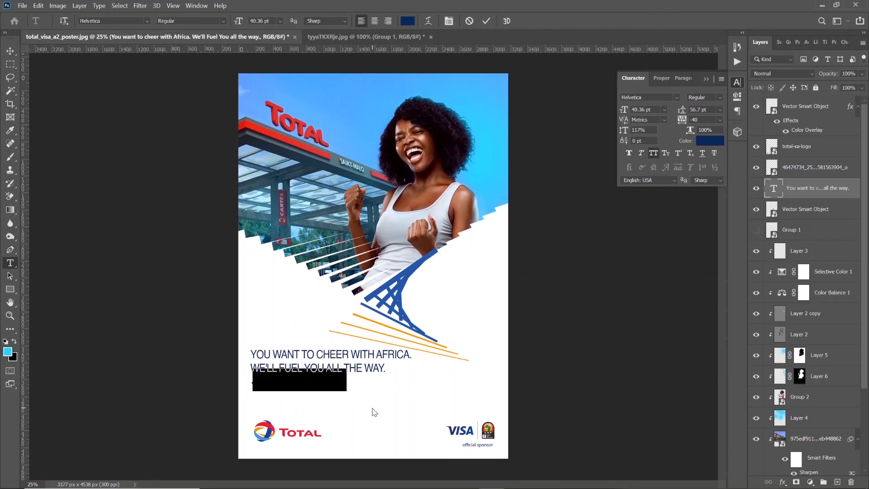
key(alt+Tab)
key(alt+Tab)
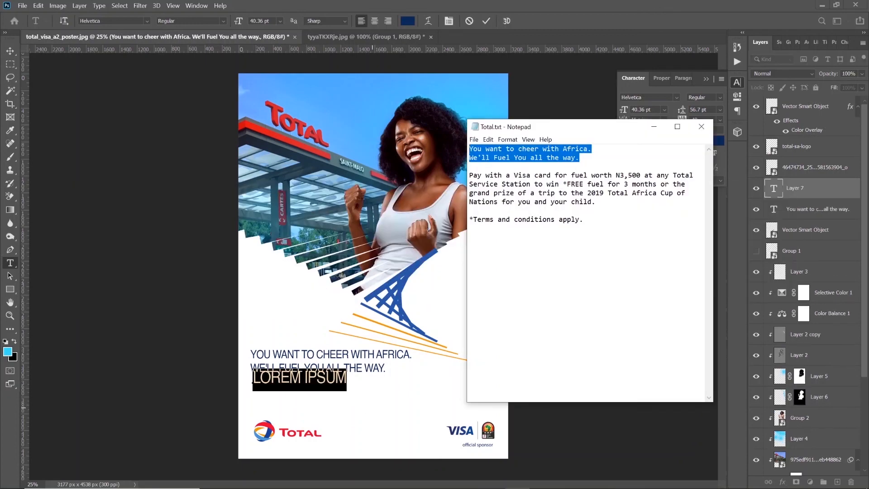
drag(597, 202, 469, 175)
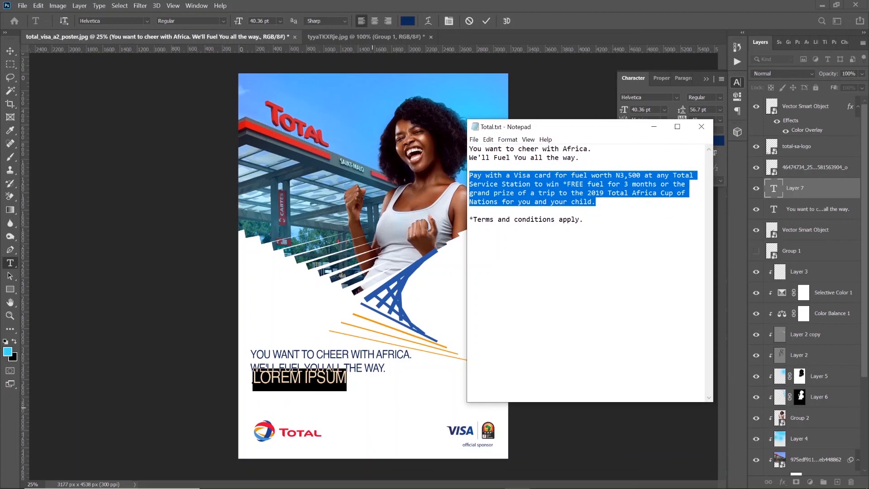
drag(584, 220, 474, 175)
key(alt+Tab)
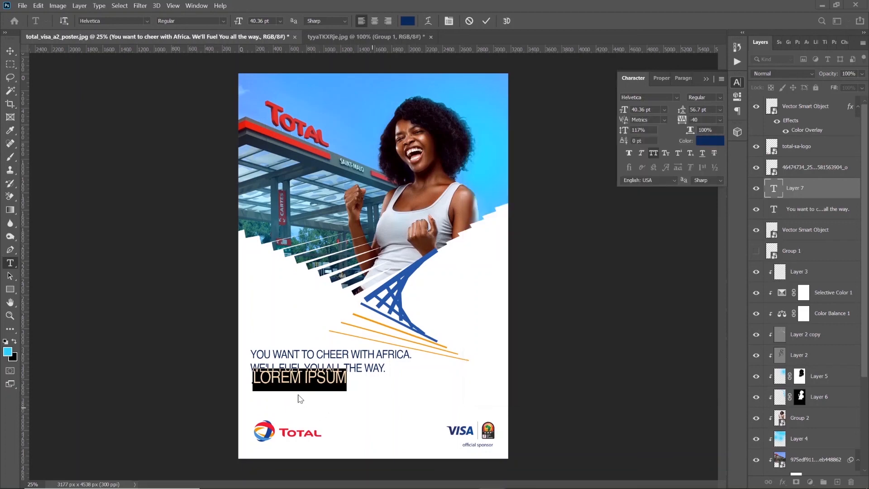
Hide the Lorem Ipsum placeholder layer and paste the copied text into a wide text box below the headline
click(263, 383)
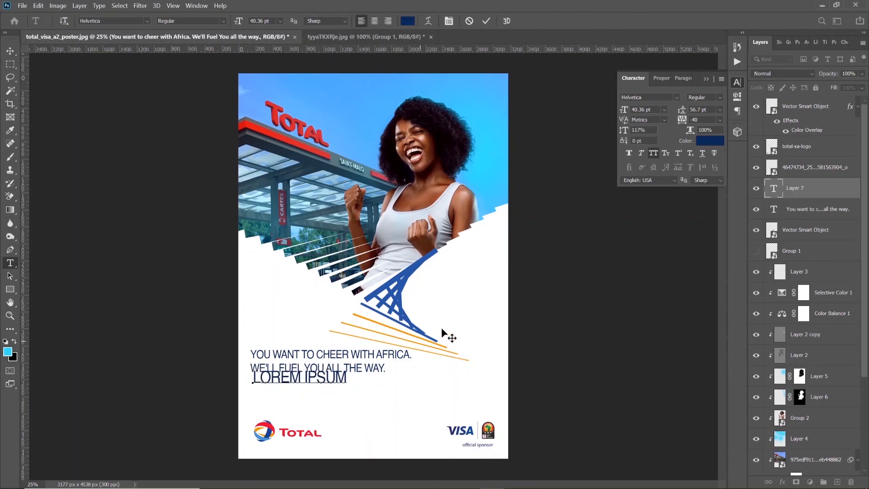
click(753, 192)
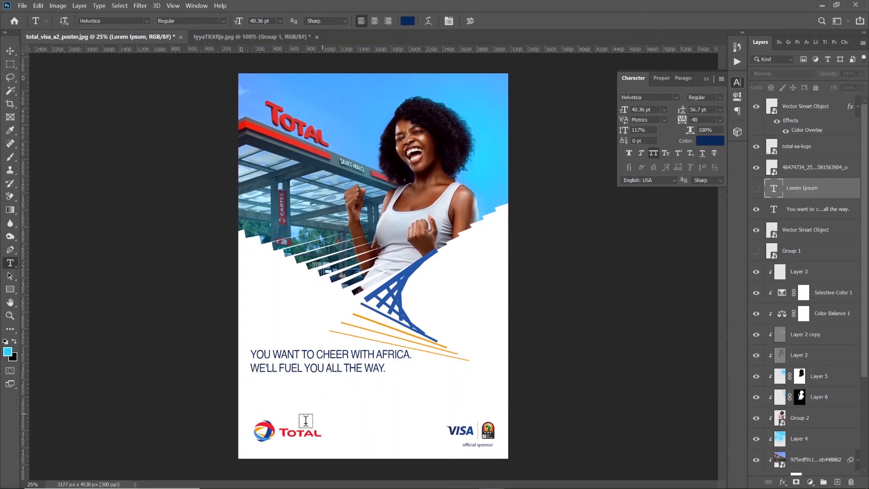
drag(253, 379, 457, 415)
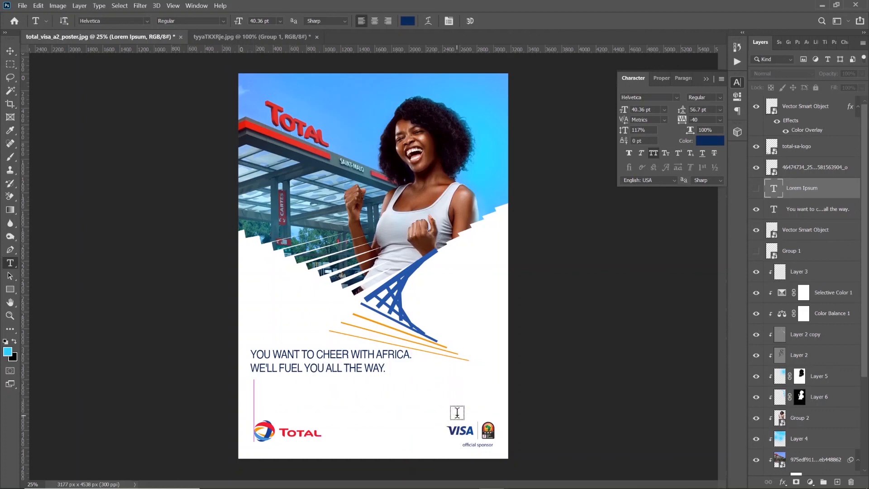
text(PAY WITH A VISA CARD FOR FUEL WORTH ₦3,500 AT ANY)
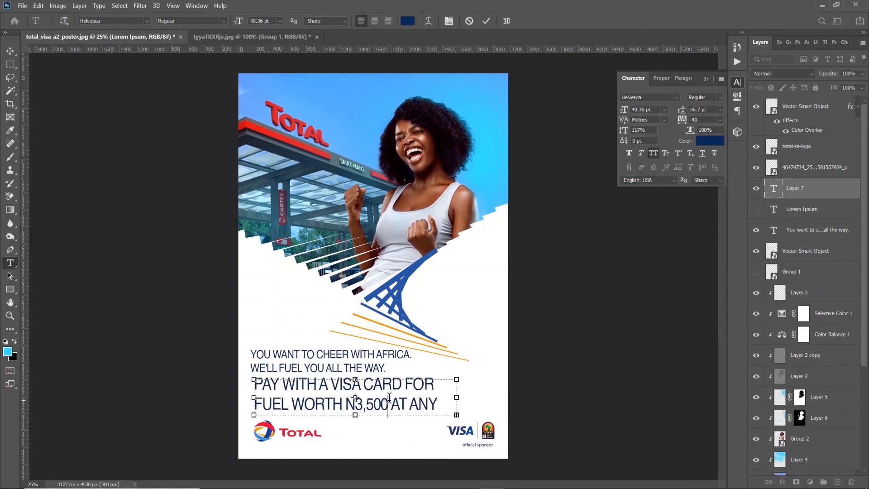
Reduce the whole body text to a font size of 16.36 pt with 15.7 pt leading
key(ctrl+a)
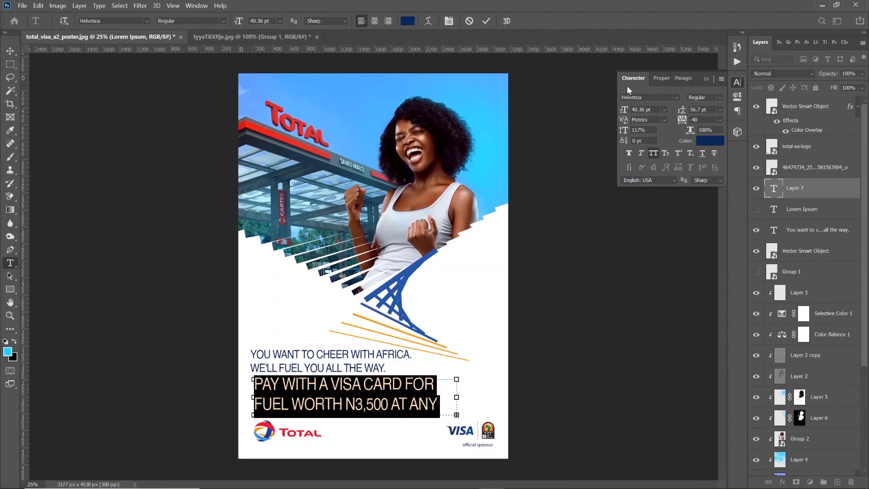
drag(623, 115, 610, 116)
drag(687, 107, 661, 111)
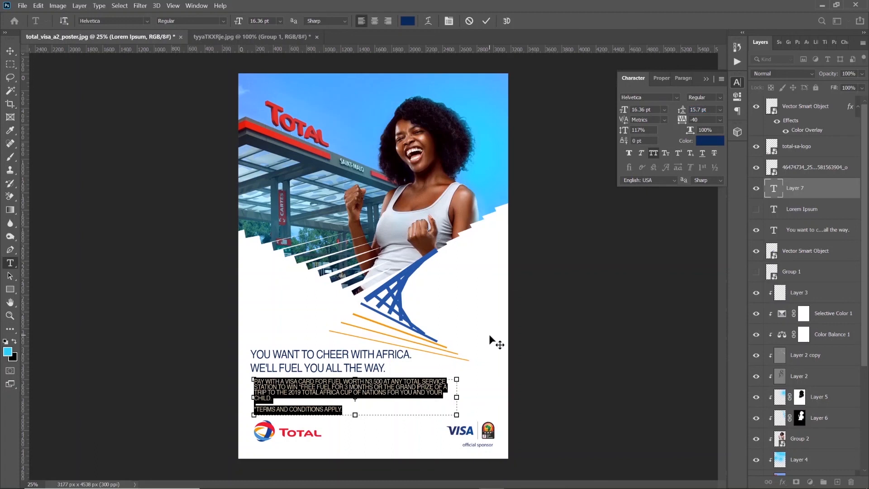
Make the body text box narrower and taller, and increase the text's leading to 19.7 pt
drag(457, 399, 426, 397)
drag(340, 414, 340, 426)
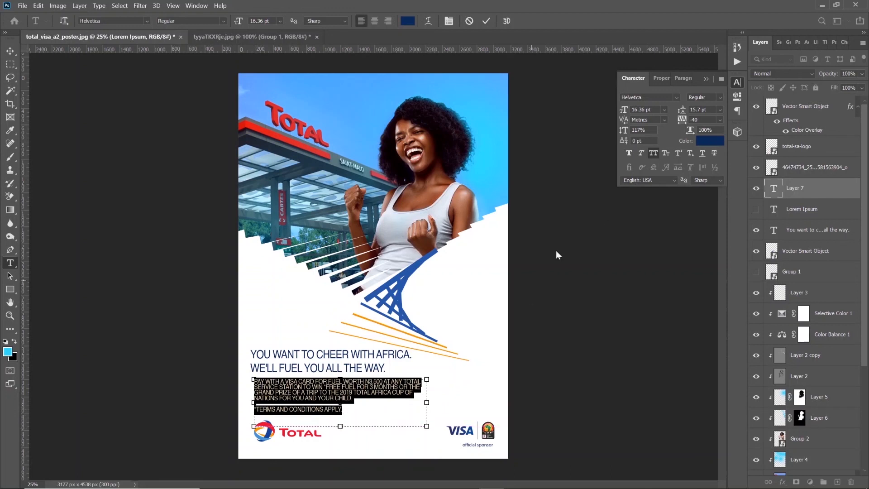
drag(686, 113, 689, 113)
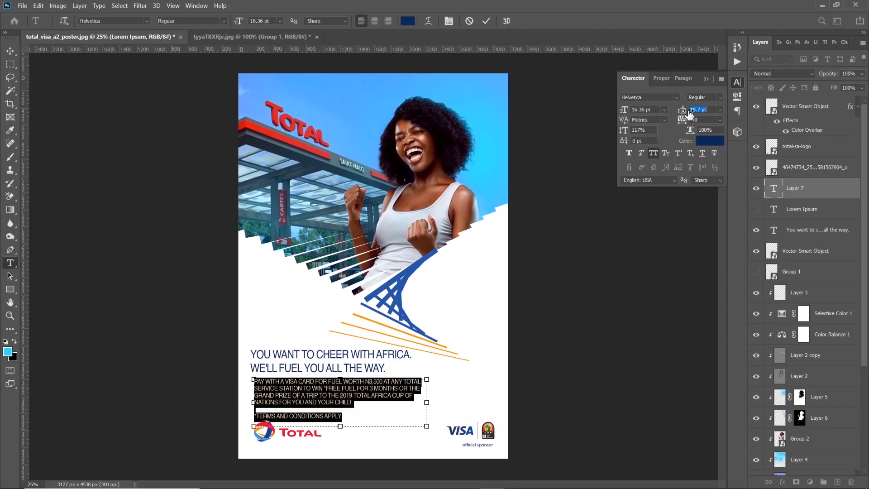
click(487, 22)
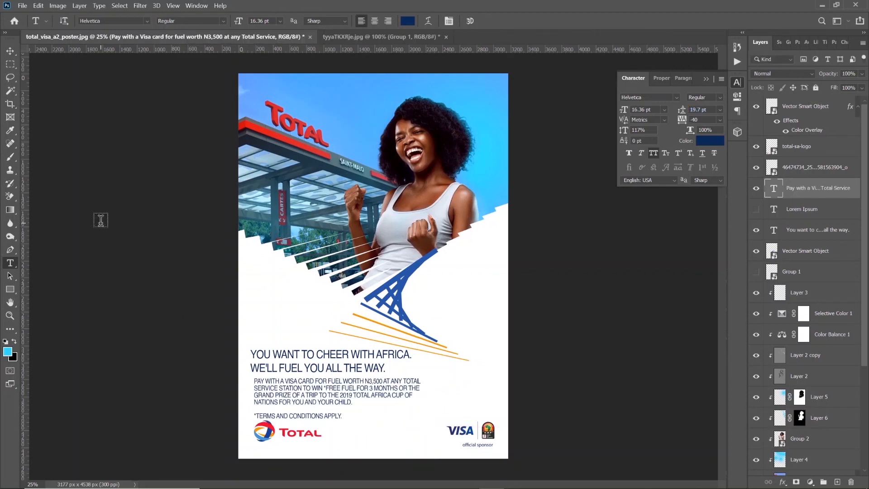
Move the Total logo down to clear the terms and conditions line
click(10, 50)
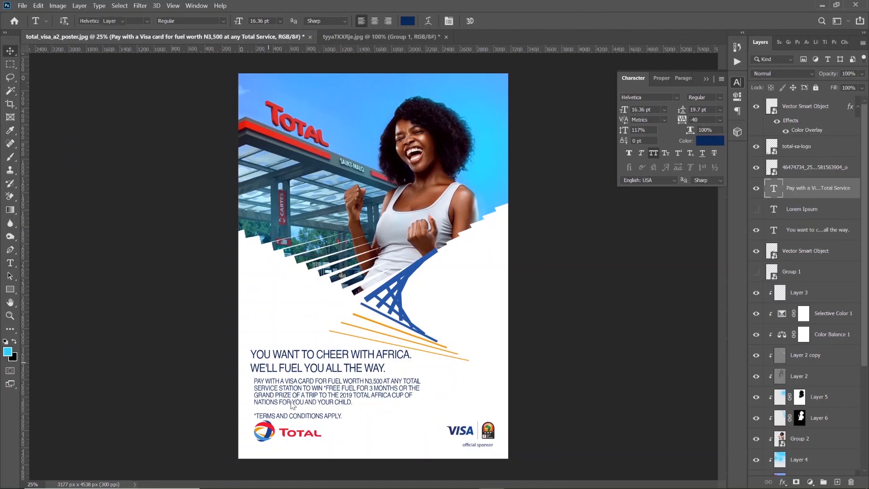
click(270, 434)
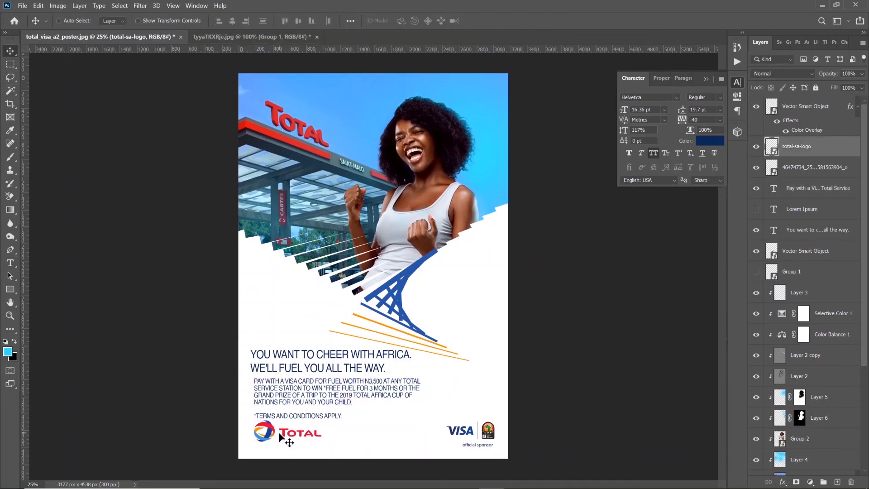
drag(278, 432, 301, 452)
Turn off All Caps for the body text and align its left edge with the headline
ctrl+click(295, 393)
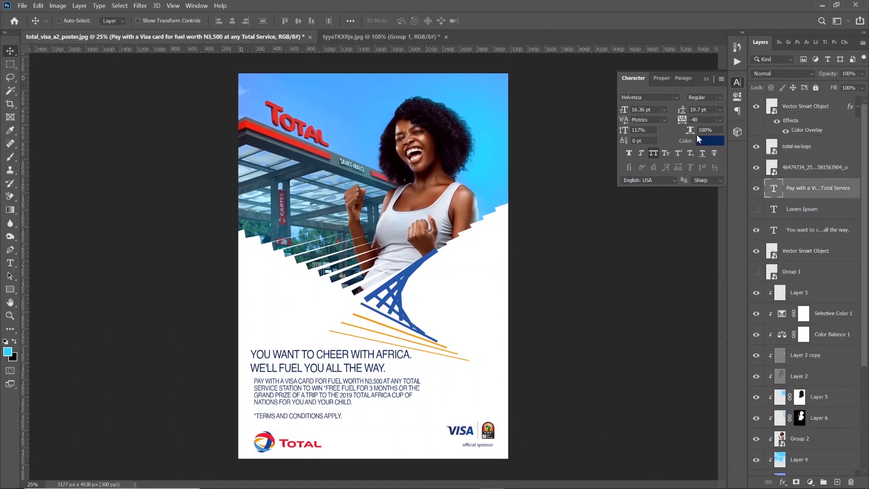
click(653, 152)
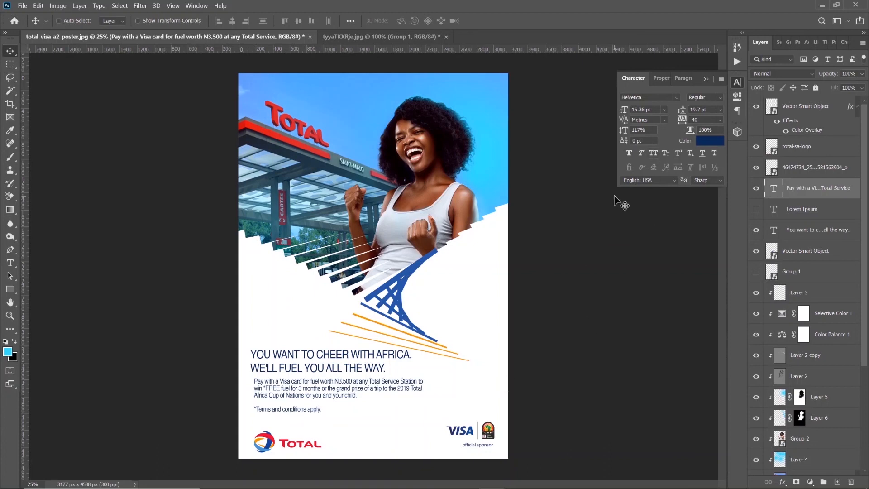
drag(285, 395, 282, 396)
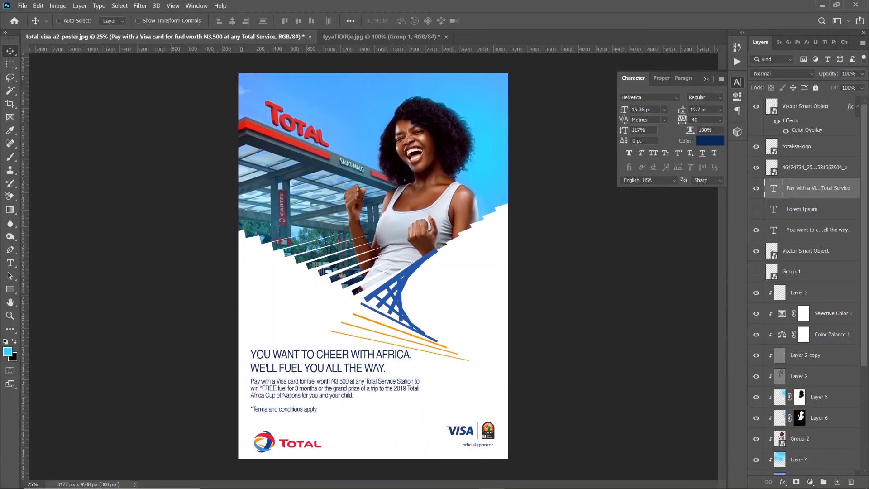
Recolor the body text dark gray 2f2f2f
click(710, 141)
click(601, 414)
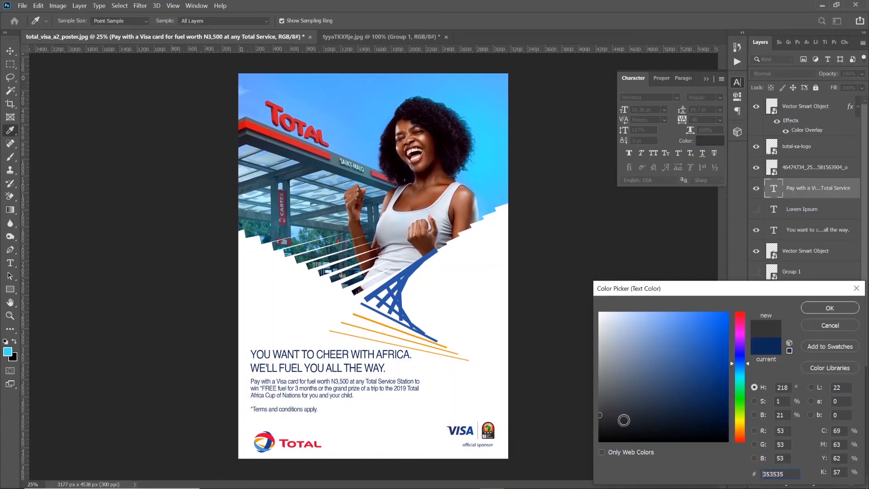
click(600, 435)
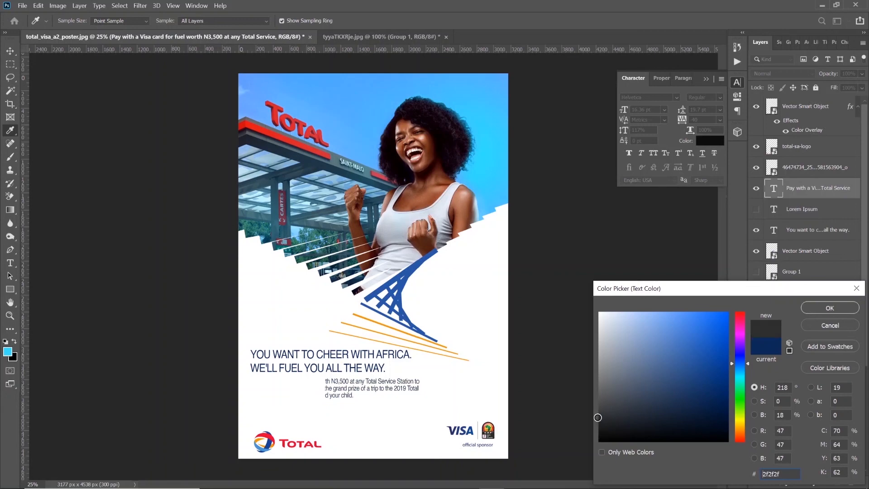
click(833, 311)
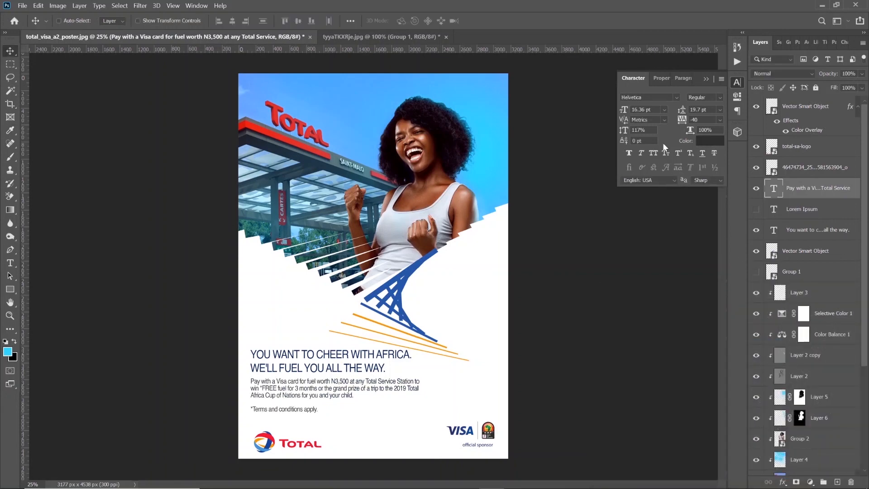
Set the body text's tracking to -10 and widen its text box slightly to the right
text(-10)
key(Return)
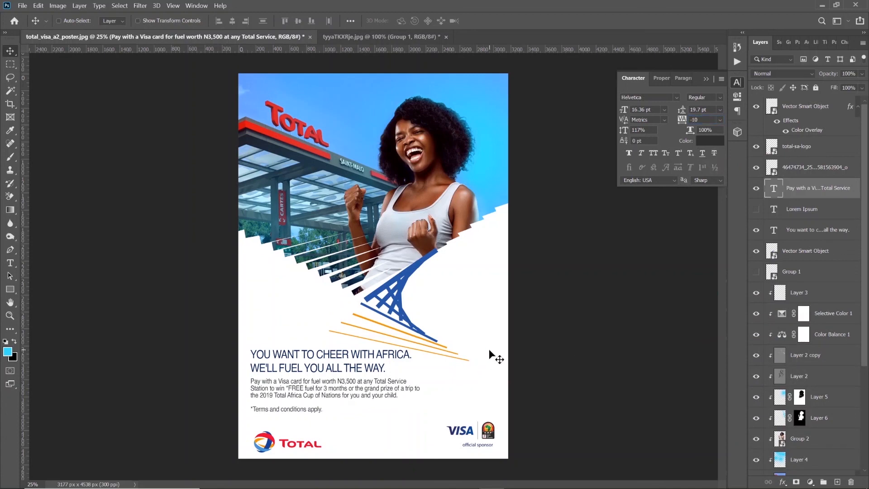
click(10, 263)
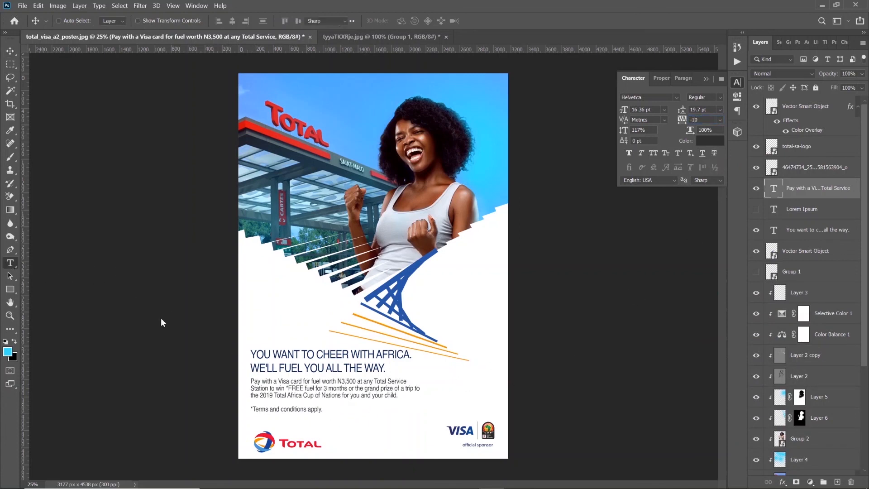
click(354, 390)
drag(421, 402, 431, 402)
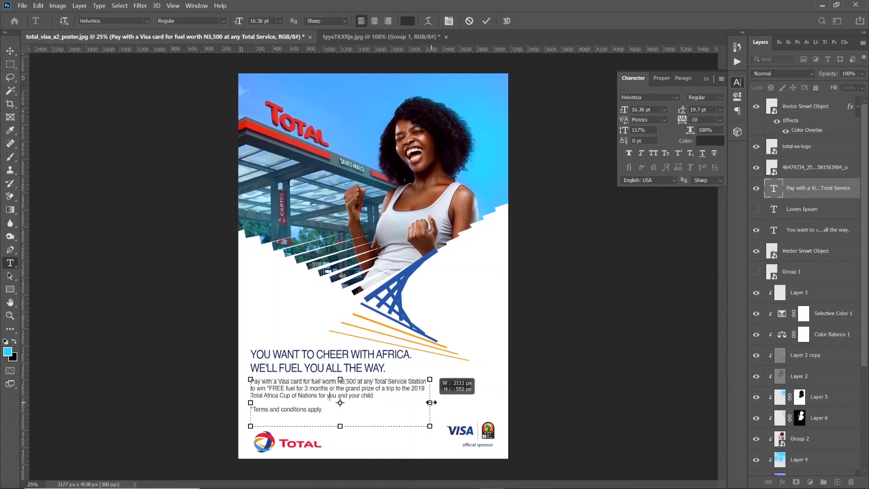
click(500, 87)
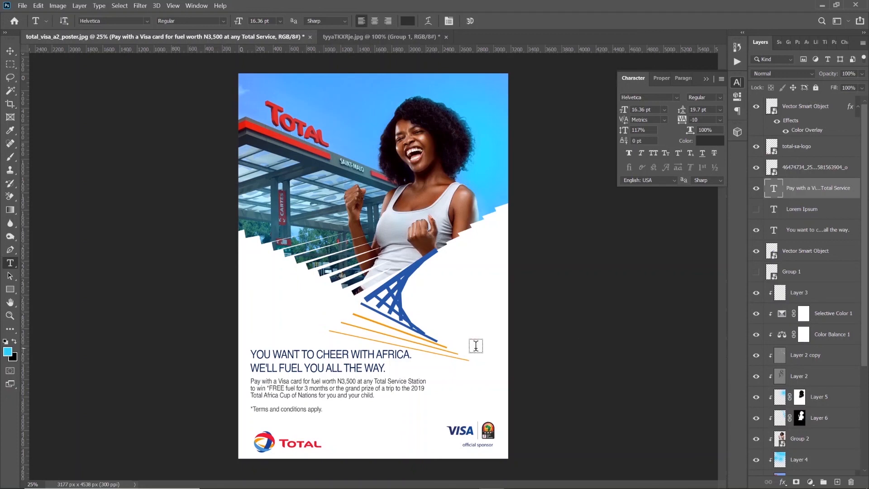
Increase the leading of all the body text to 25.7 pt
click(357, 382)
key(ctrl+a)
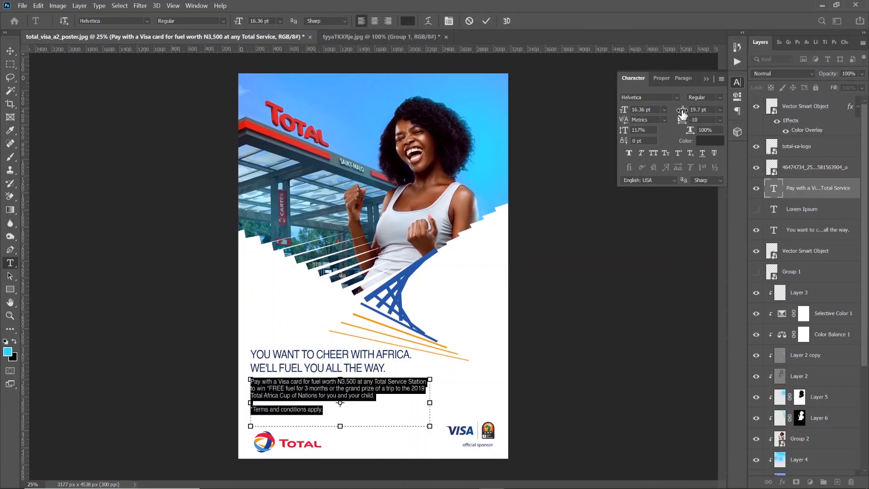
drag(682, 110, 685, 113)
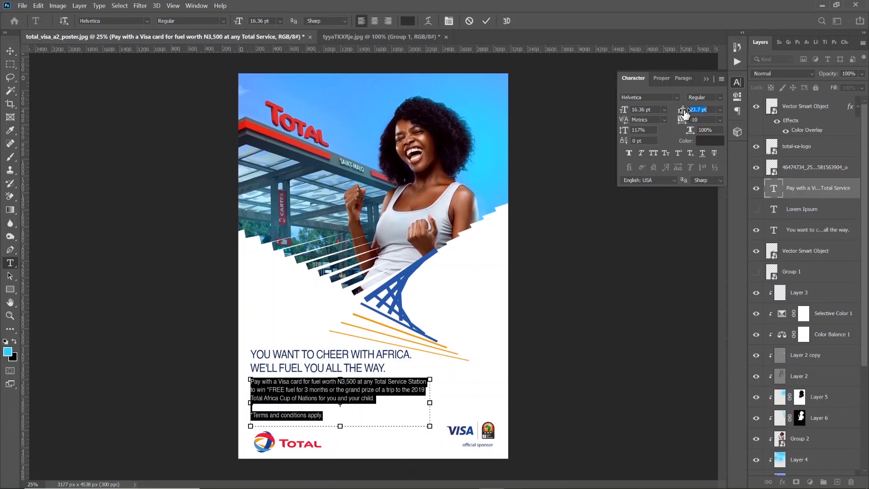
drag(684, 113, 686, 113)
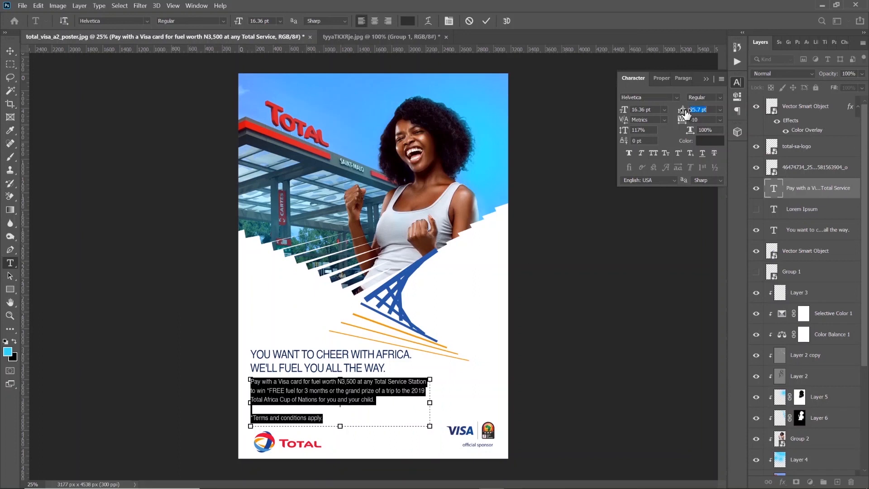
Remove the blank line above the terms and conditions line and set that line to 9.36 pt with 15.7 pt leading
click(327, 418)
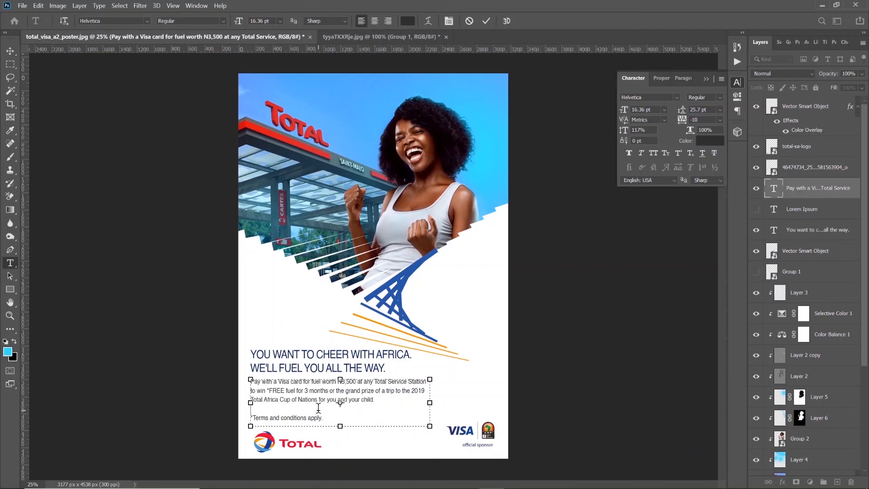
click(319, 407)
key(BackSpace)
drag(326, 410, 247, 409)
drag(624, 115, 622, 116)
drag(683, 114, 677, 116)
Recolor the terms and conditions line a lighter gray, 585757
click(715, 141)
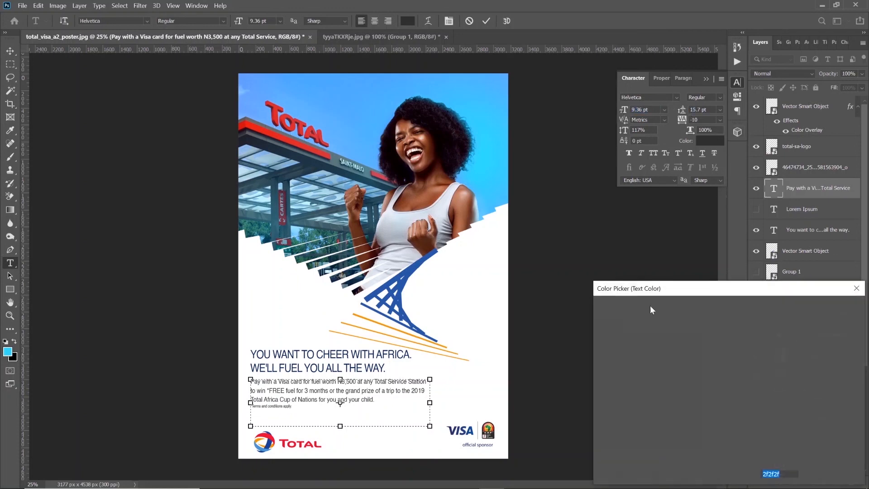
drag(610, 393, 600, 365)
drag(617, 395, 600, 397)
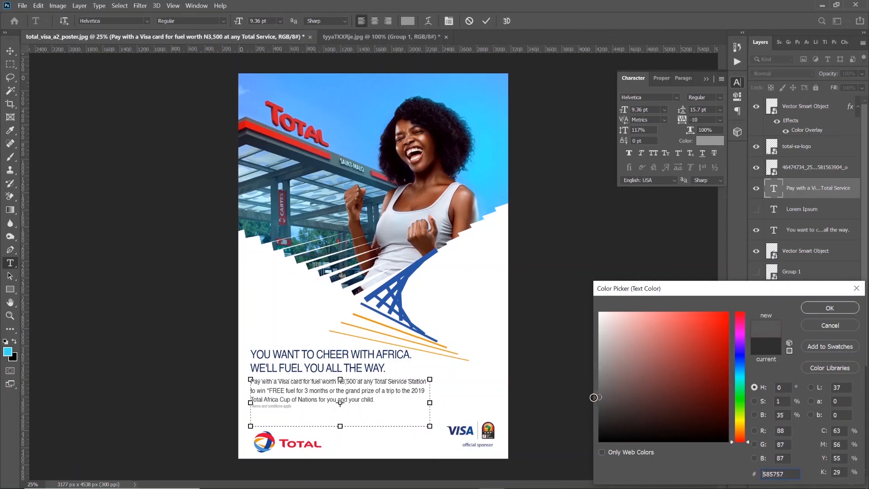
click(813, 312)
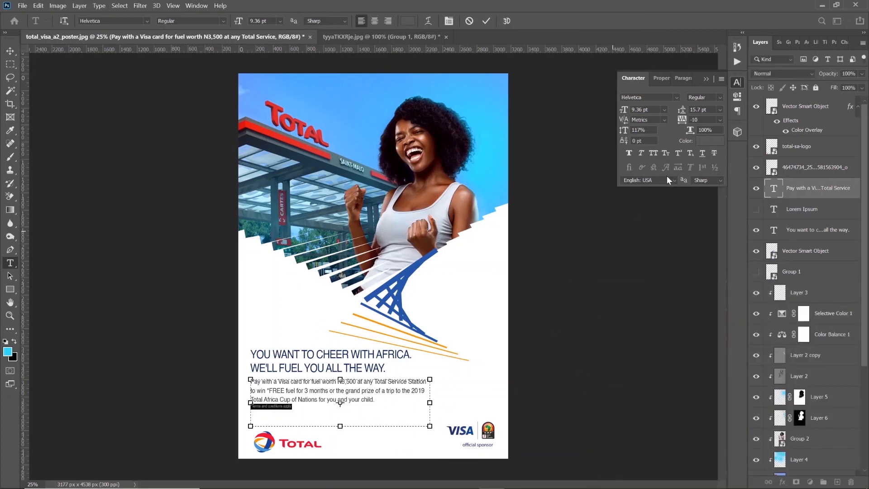
Set the terms line's leading to 16.7 pt and nudge the whole body text block slightly down
click(682, 110)
drag(682, 110, 683, 112)
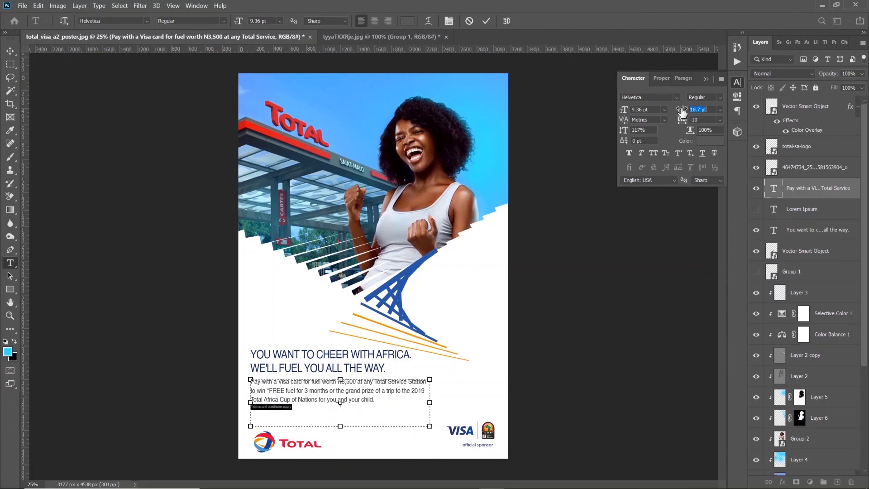
click(10, 50)
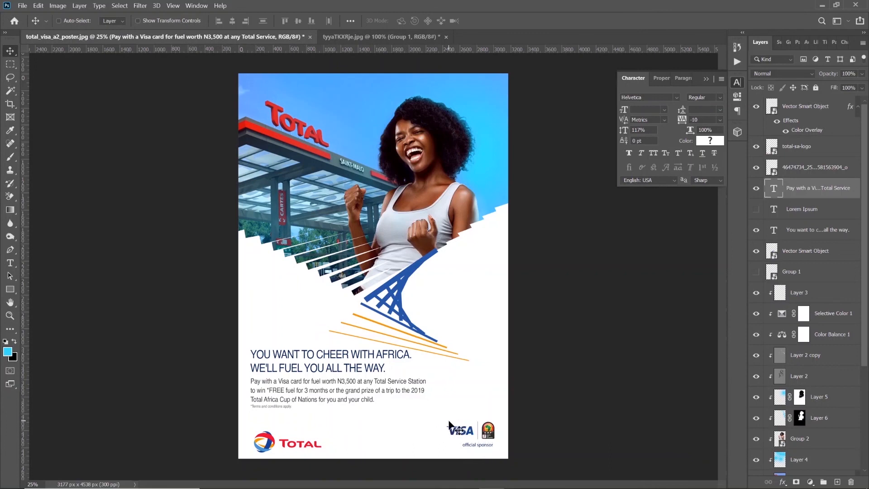
key(shift+Down)
key(shift+Down)
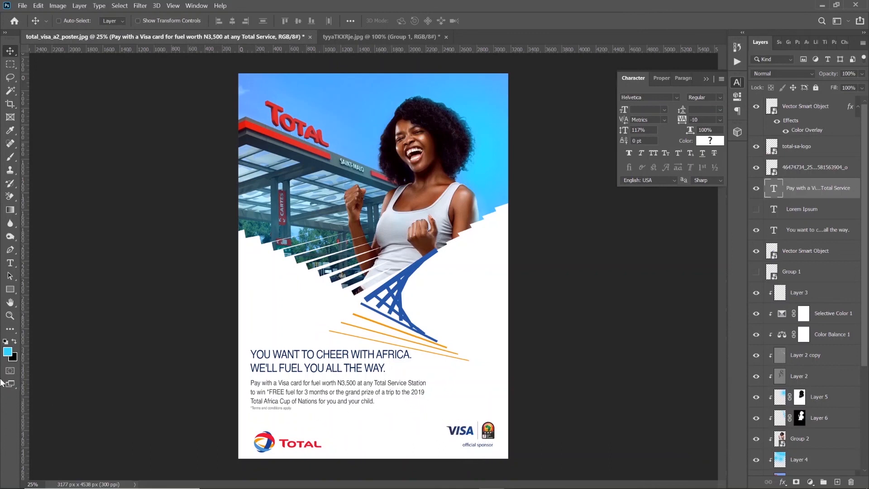
Nudge the body text block slightly further down from the headline
key(shift+Down)
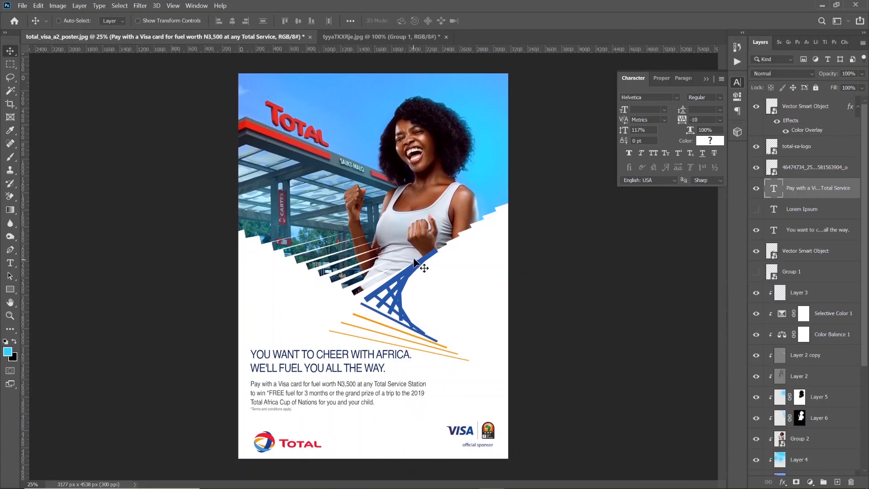
key(z)
alt+click(384, 180)
click(394, 222)
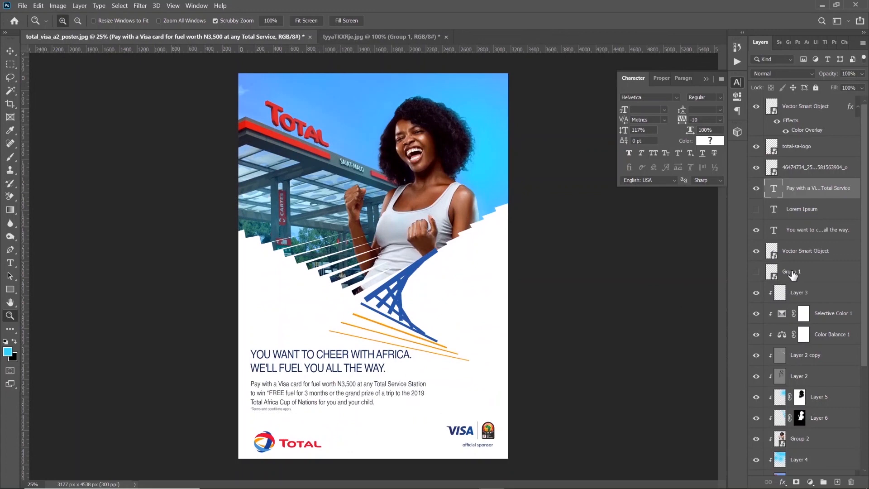
Move the headline and body text layers together slightly down, closer to the logos at the poster's foot
click(13, 51)
key(shift+Down)
key(shift+Down)
key(shift+Down)
key(shift+Down)
key(shift+Down)
key(shift+Down)
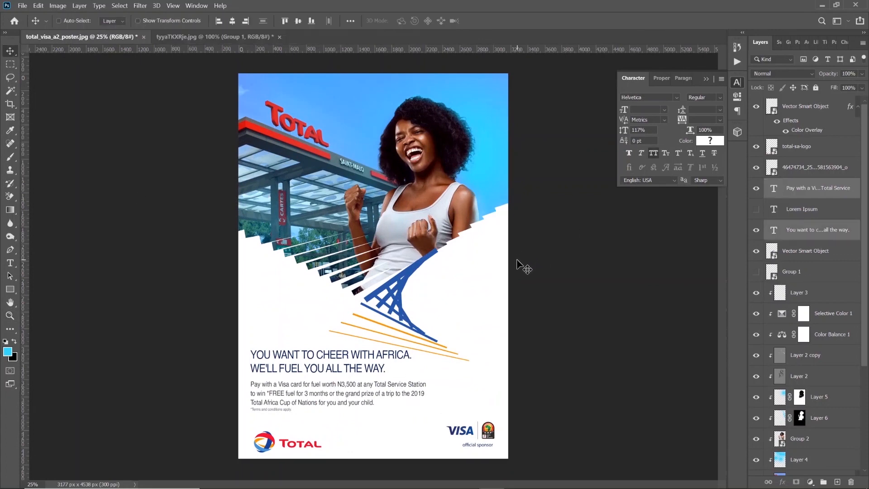
key(shift+Down)
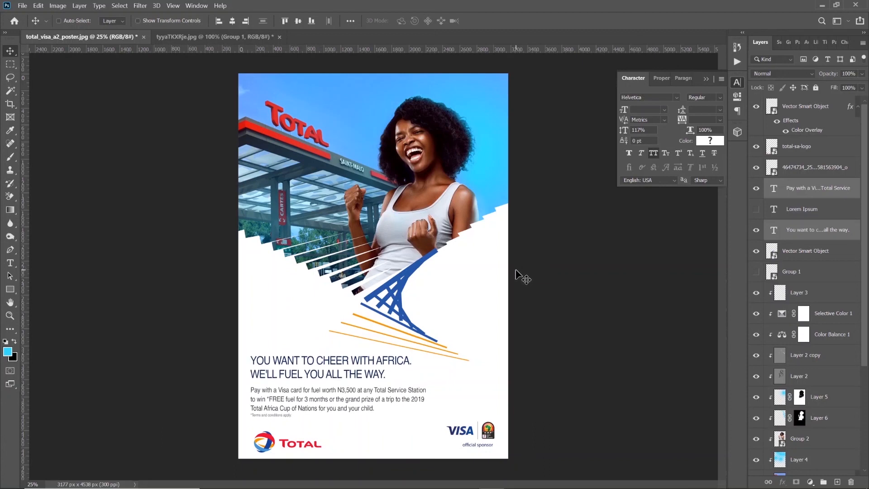
key(shift+Down)
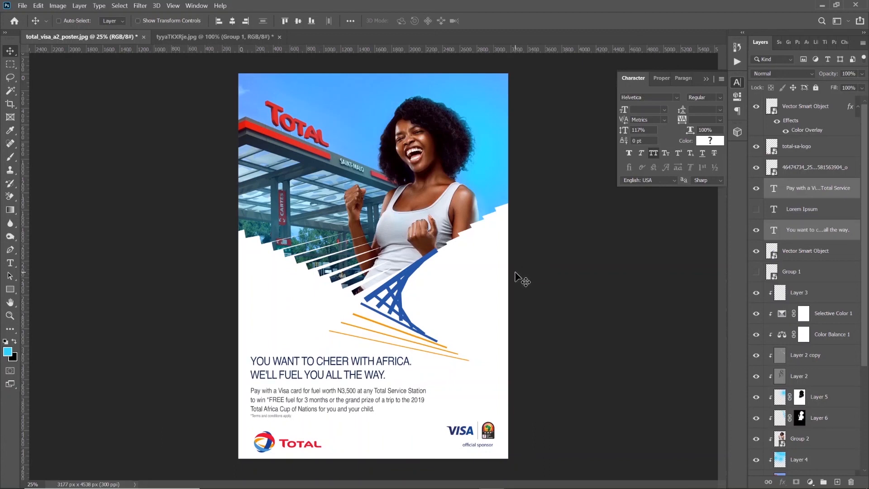
Shift the Total logo slightly left to line up with the text's left edge and scale it down a little
ctrl+click(264, 438)
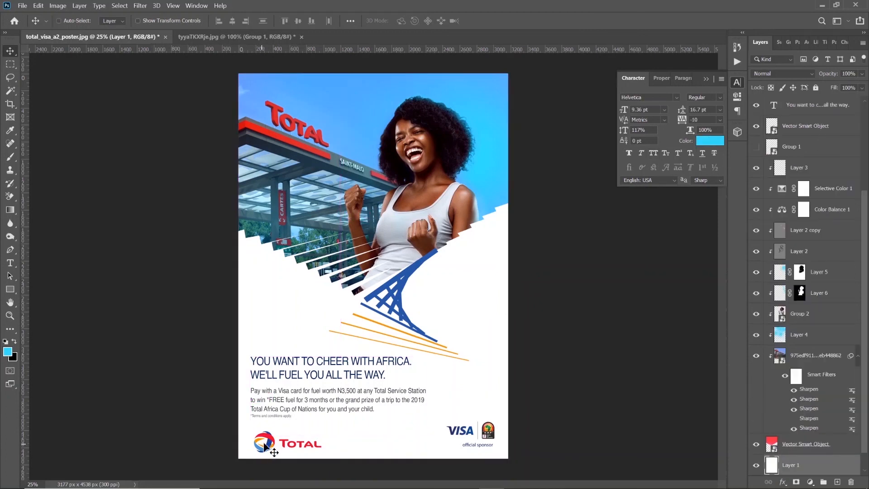
ctrl+click(262, 446)
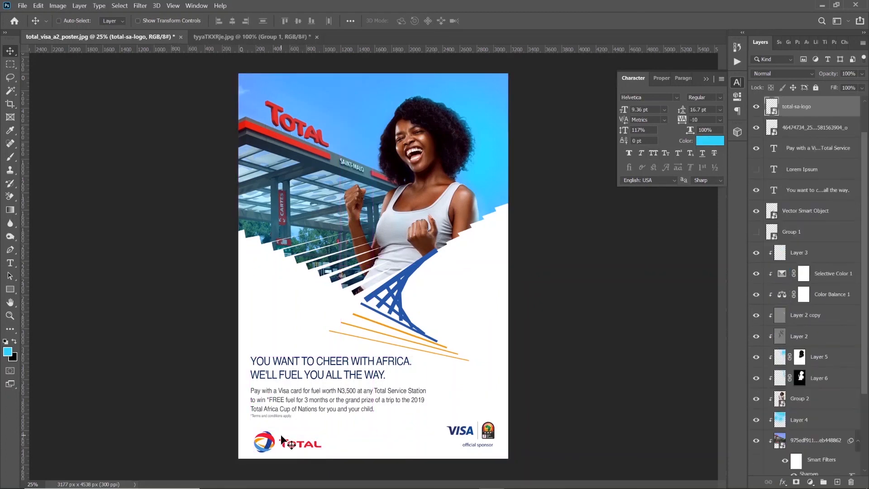
drag(282, 439, 279, 438)
key(ctrl+t)
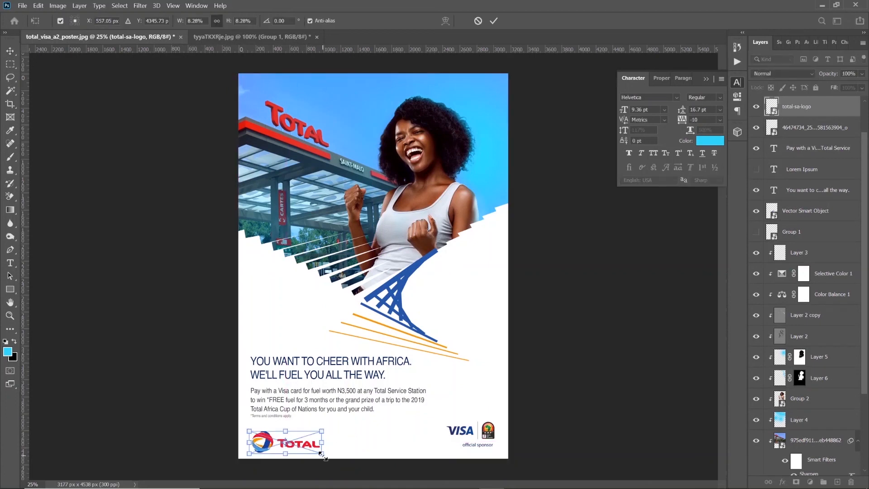
drag(322, 453, 313, 451)
key(Return)
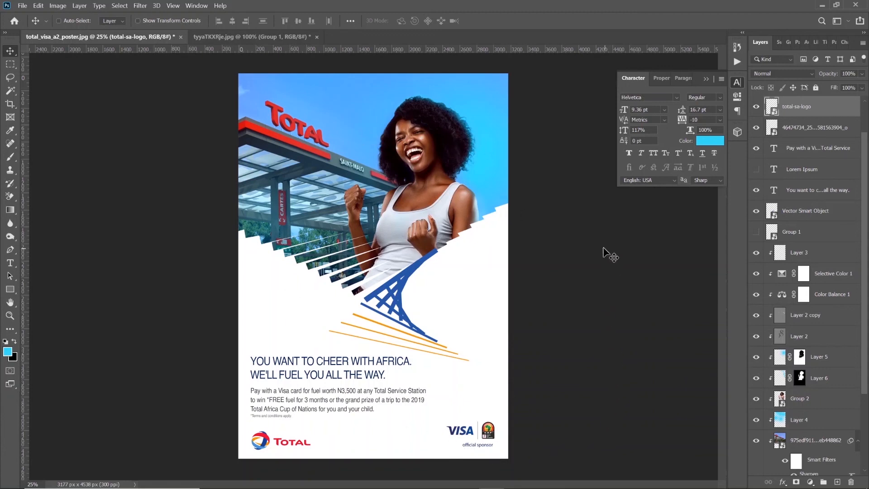
Save the poster with its layers as a Photoshop PSD file named Total Ad in the Total folder, with Maximize Compatibility on
key(ctrl)
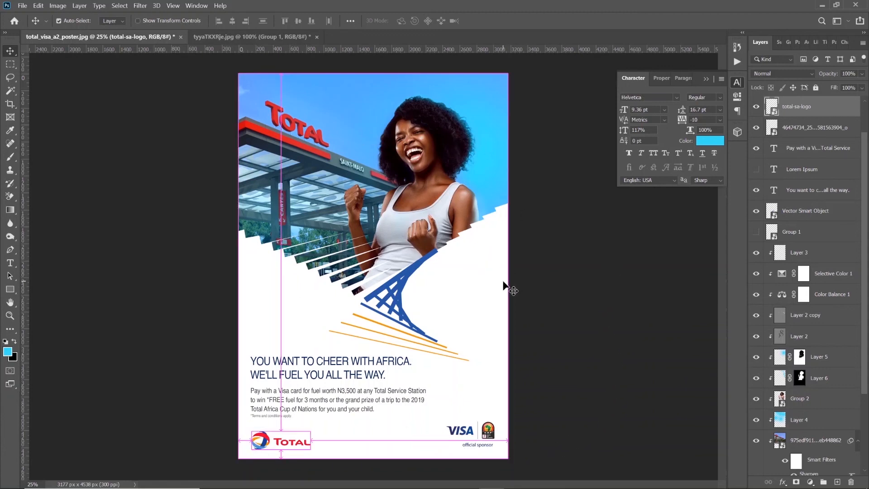
key(ctrl+shift+s)
text(T)
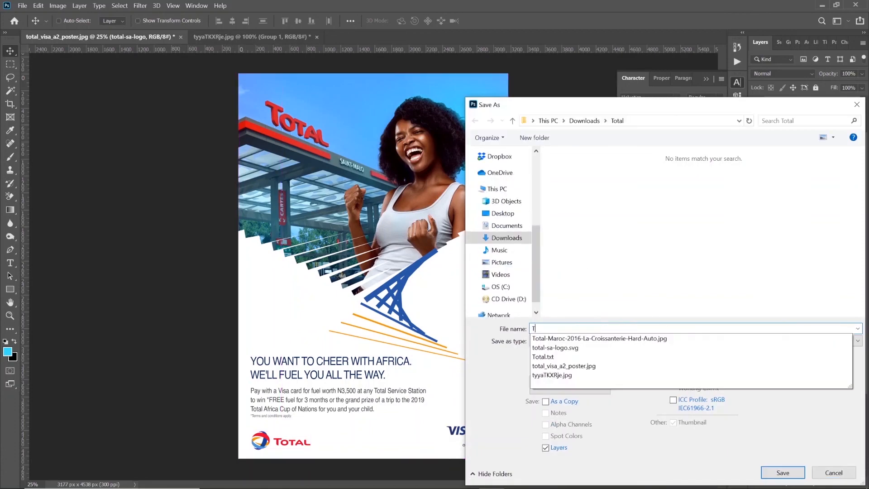
text(otal )
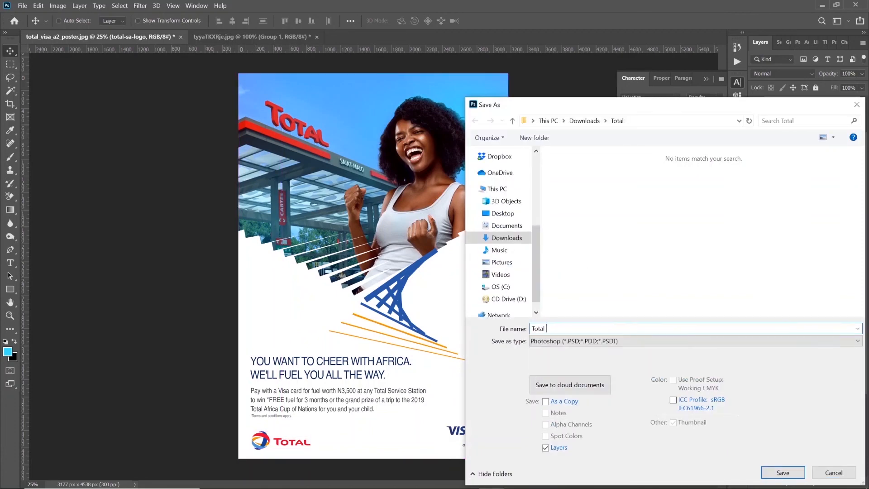
text(Ad)
key(Return)
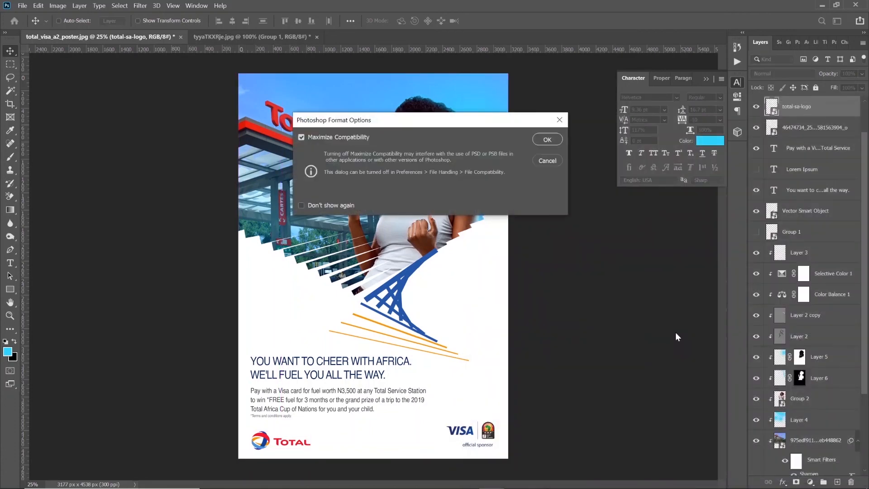
key(Return)
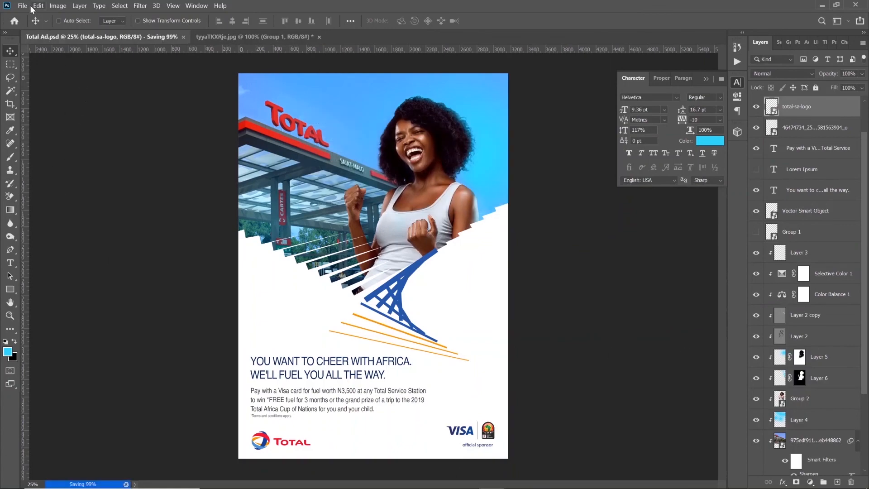